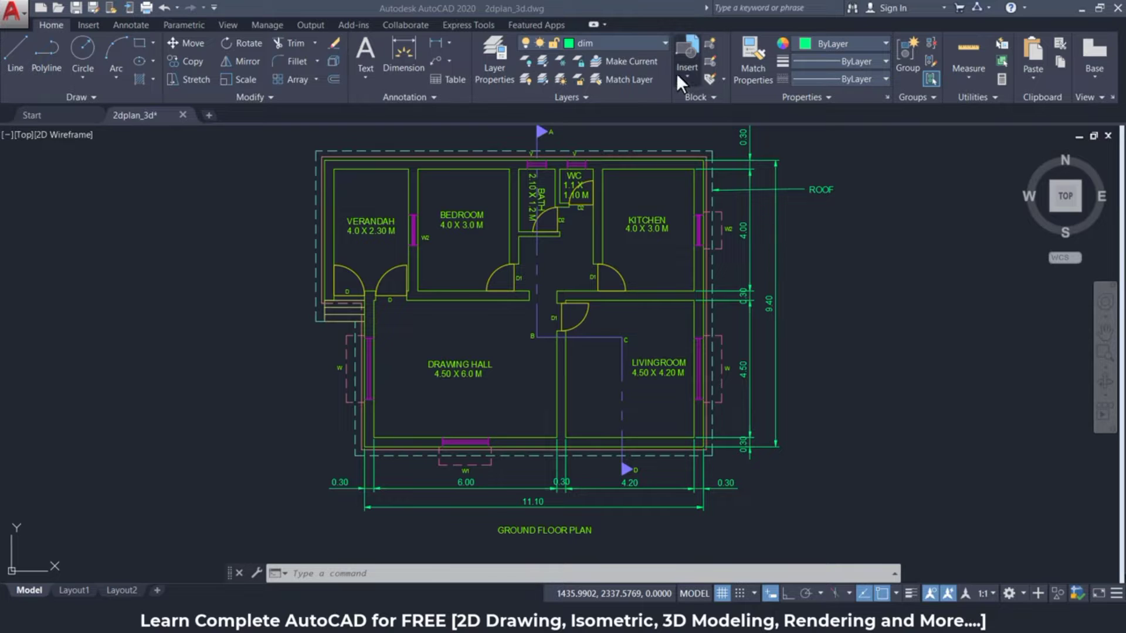
# - Make wall the current layer, then reopen the layer list
pyautogui.click(664, 42)
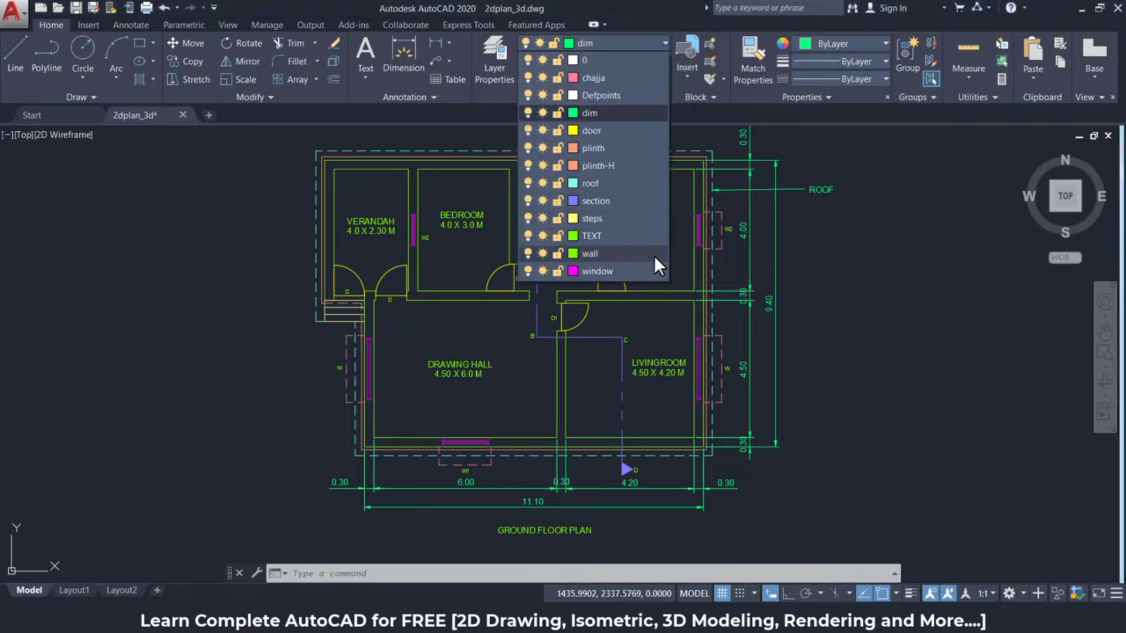
pyautogui.click(590, 254)
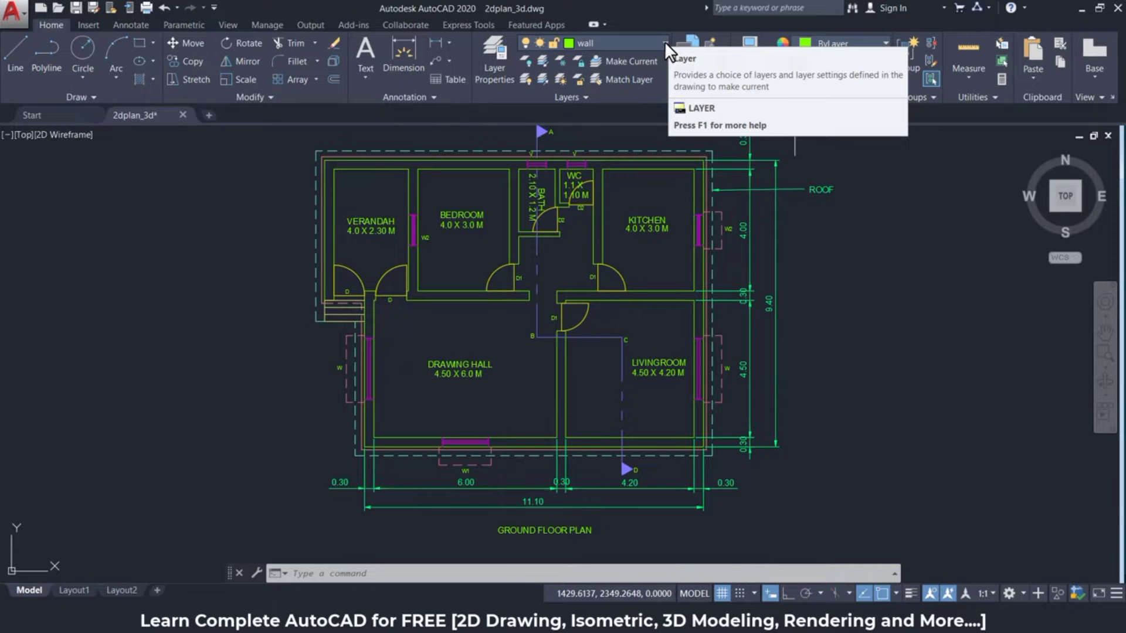
pyautogui.click(664, 43)
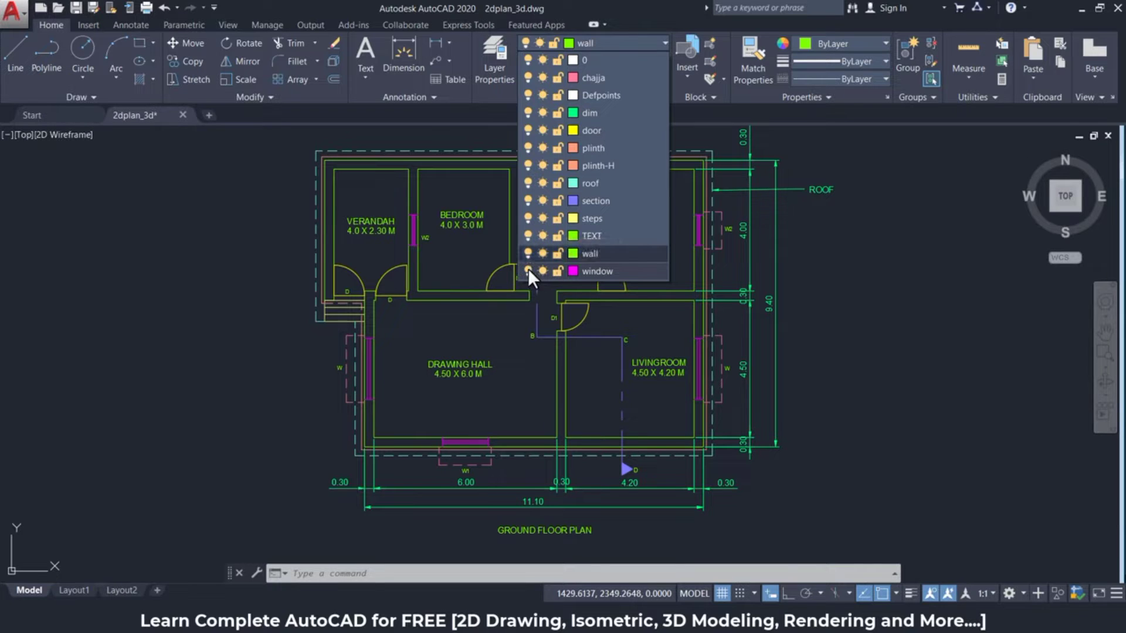
# - Turn off the window, TEXT, steps, section, roof, plinth, door, dimension, Defpoints, chajja and 0 layers
pyautogui.click(527, 270)
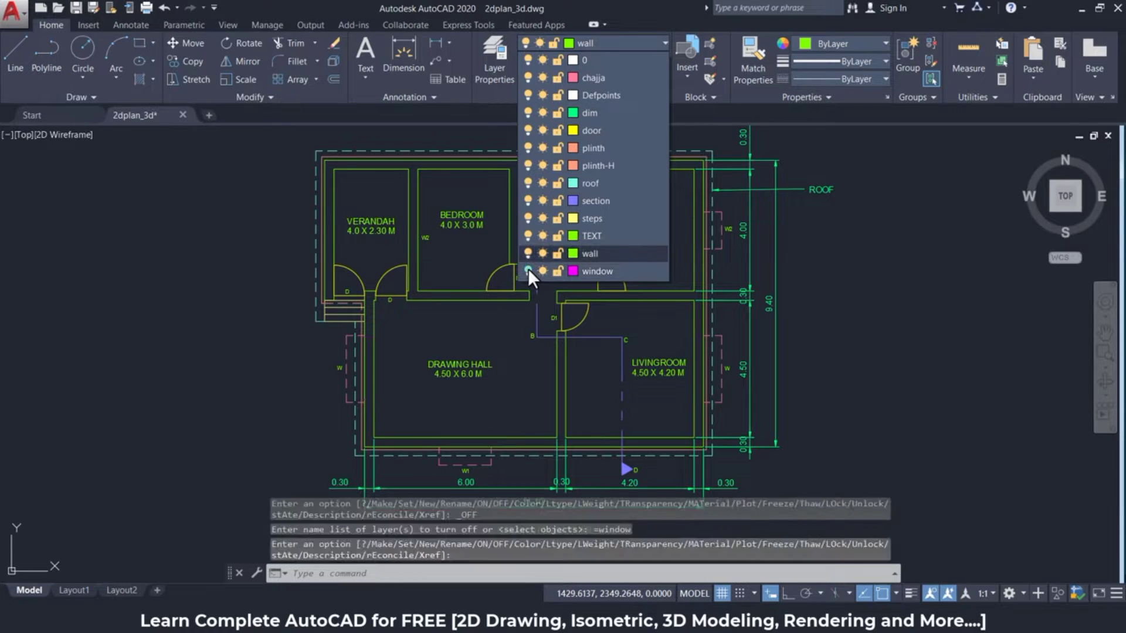
pyautogui.click(528, 234)
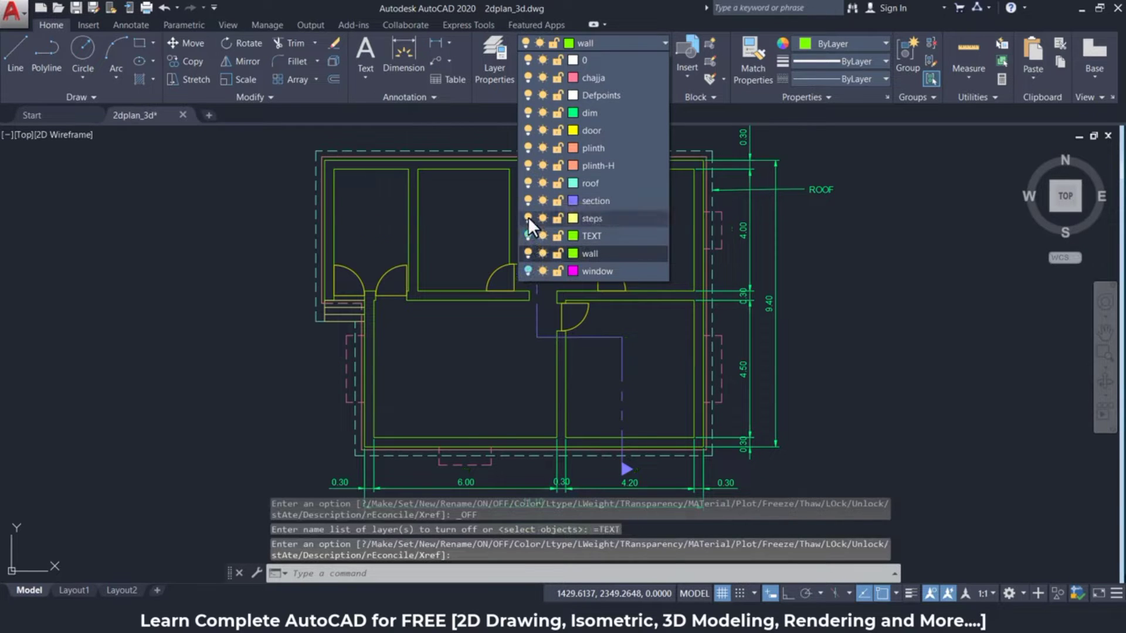
pyautogui.click(528, 218)
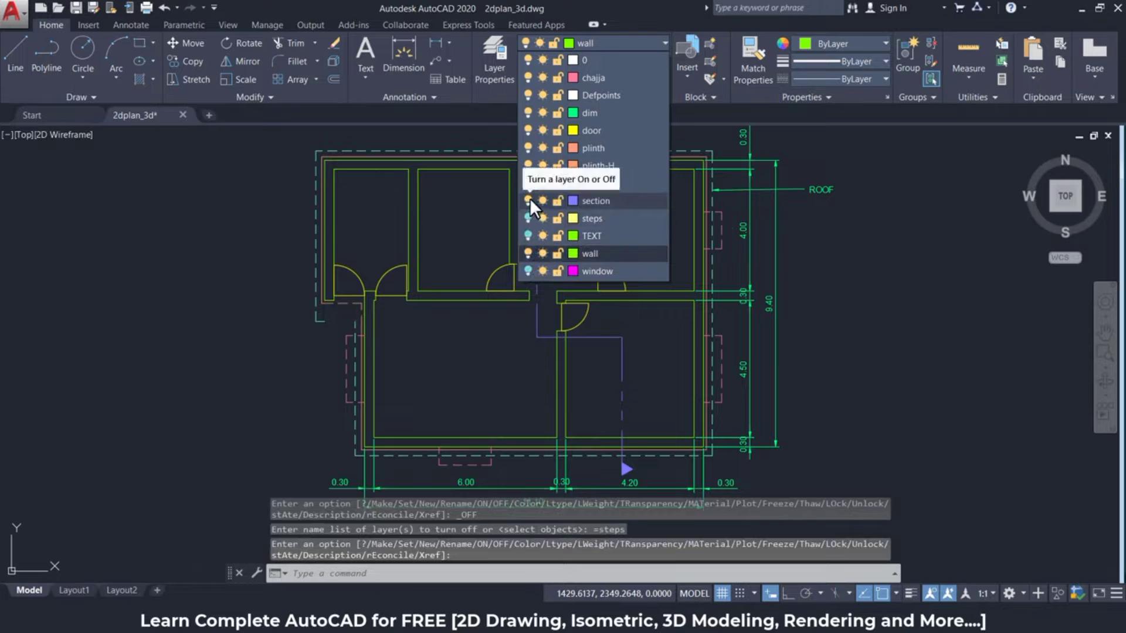
pyautogui.click(530, 200)
pyautogui.click(526, 181)
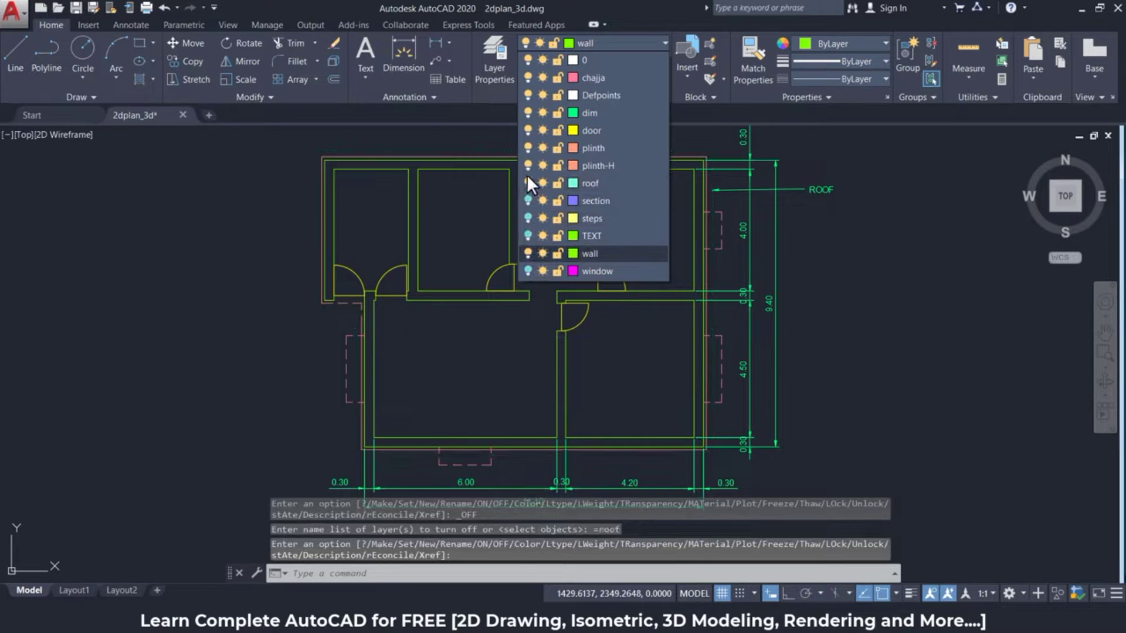
pyautogui.click(527, 165)
pyautogui.click(527, 147)
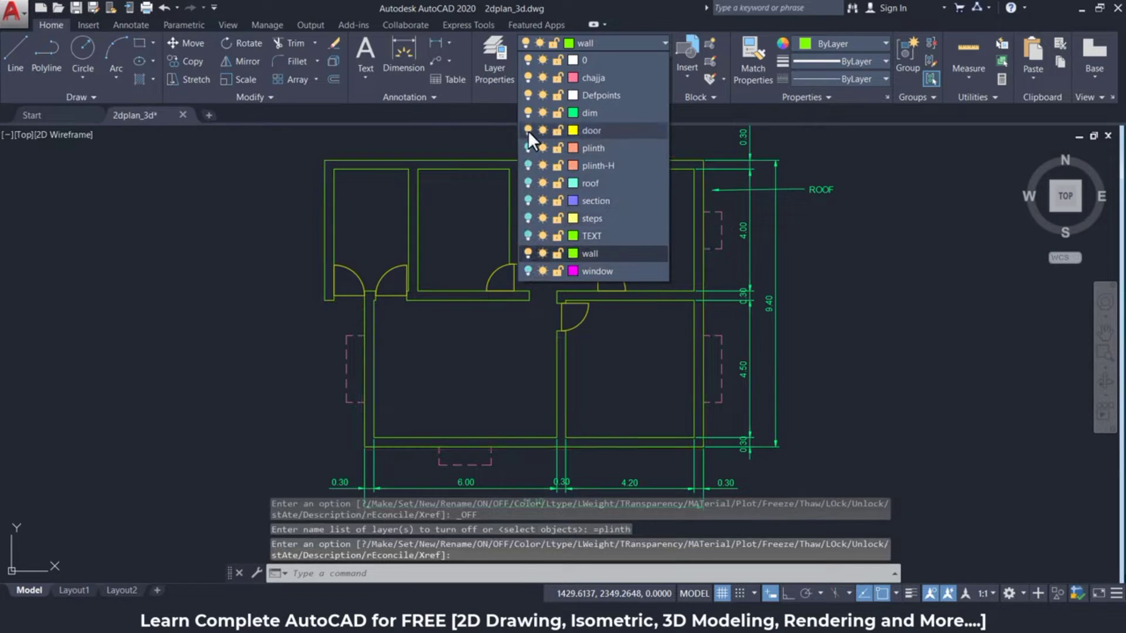
pyautogui.click(528, 113)
pyautogui.click(528, 77)
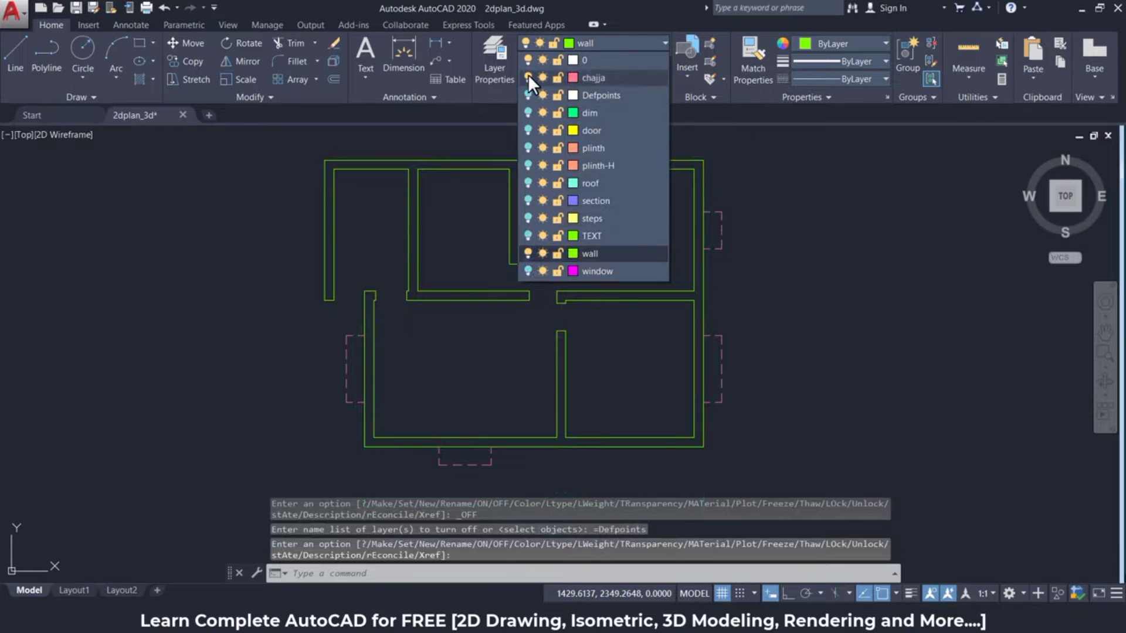
pyautogui.click(527, 60)
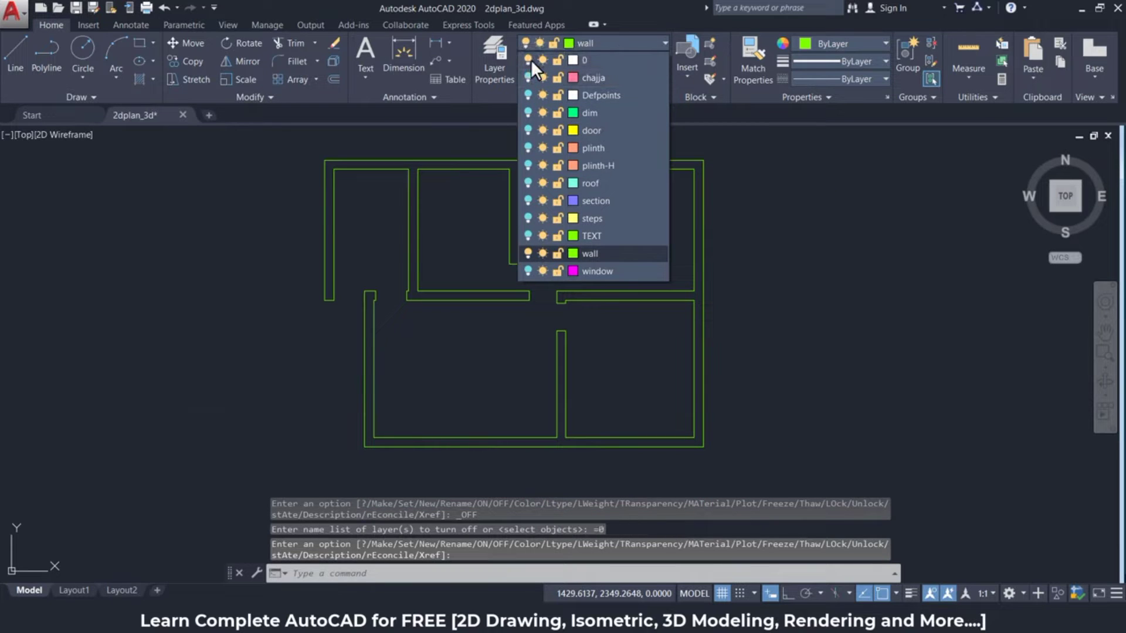
pyautogui.click(818, 262)
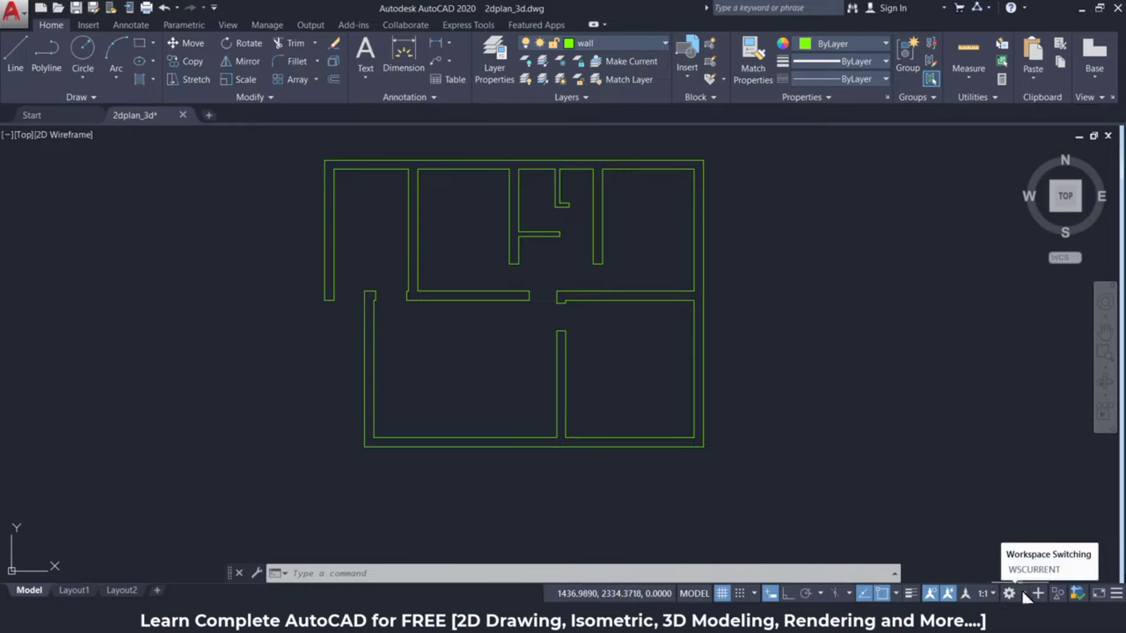
# - Switch to the 3D Modeling workspace using the status bar gear
pyautogui.click(1023, 593)
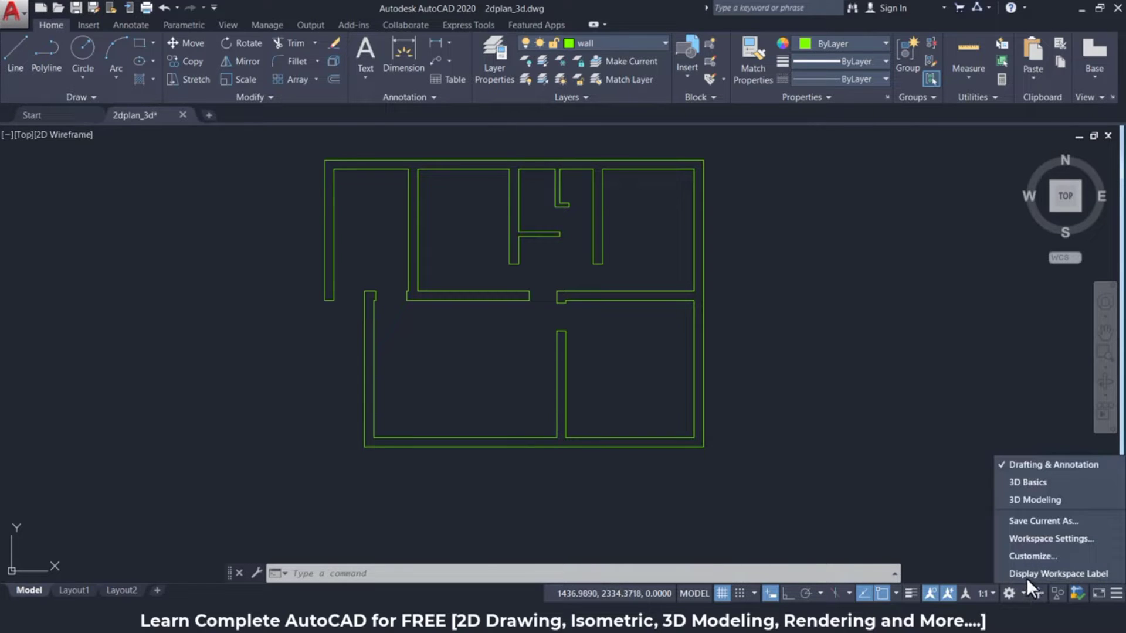
pyautogui.click(1043, 498)
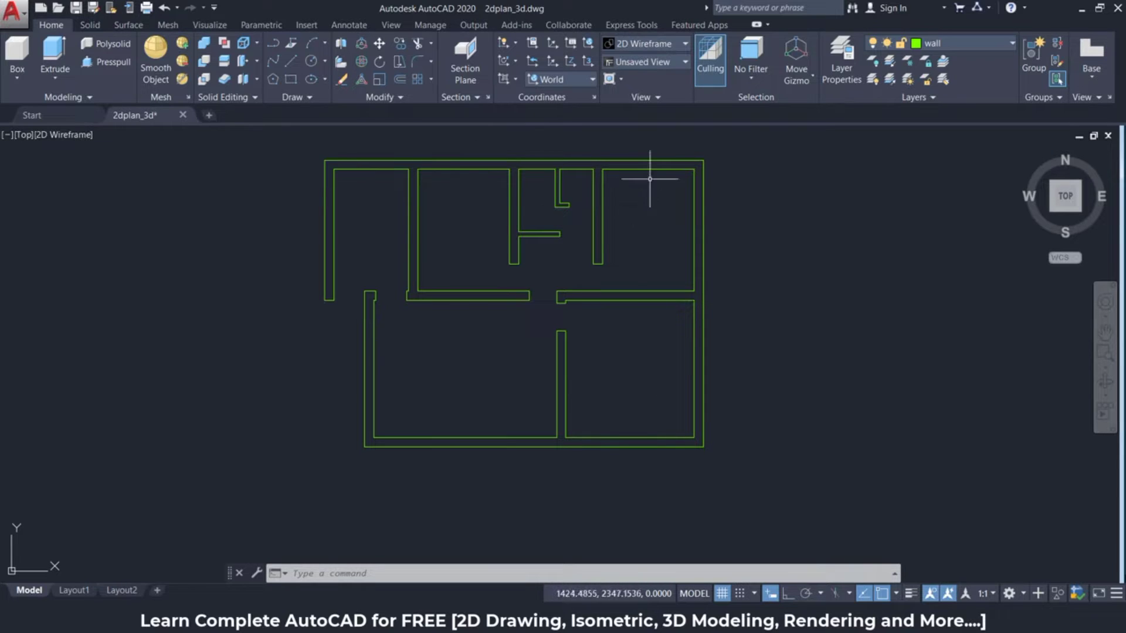
# - Set the view to the SE Isometric preset
pyautogui.click(683, 58)
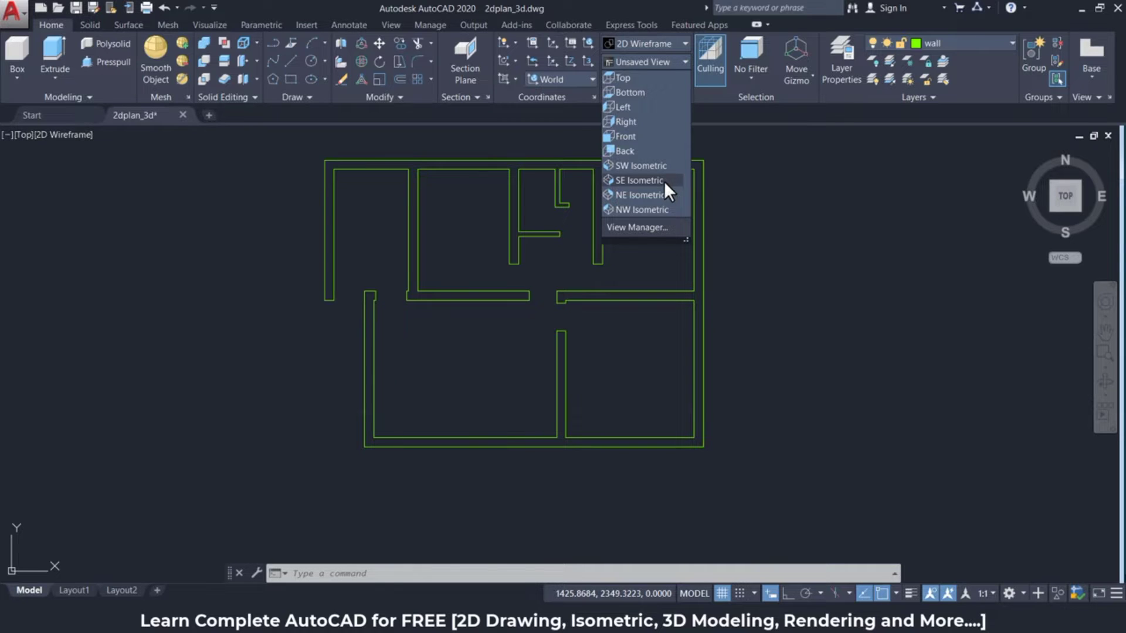
pyautogui.click(663, 181)
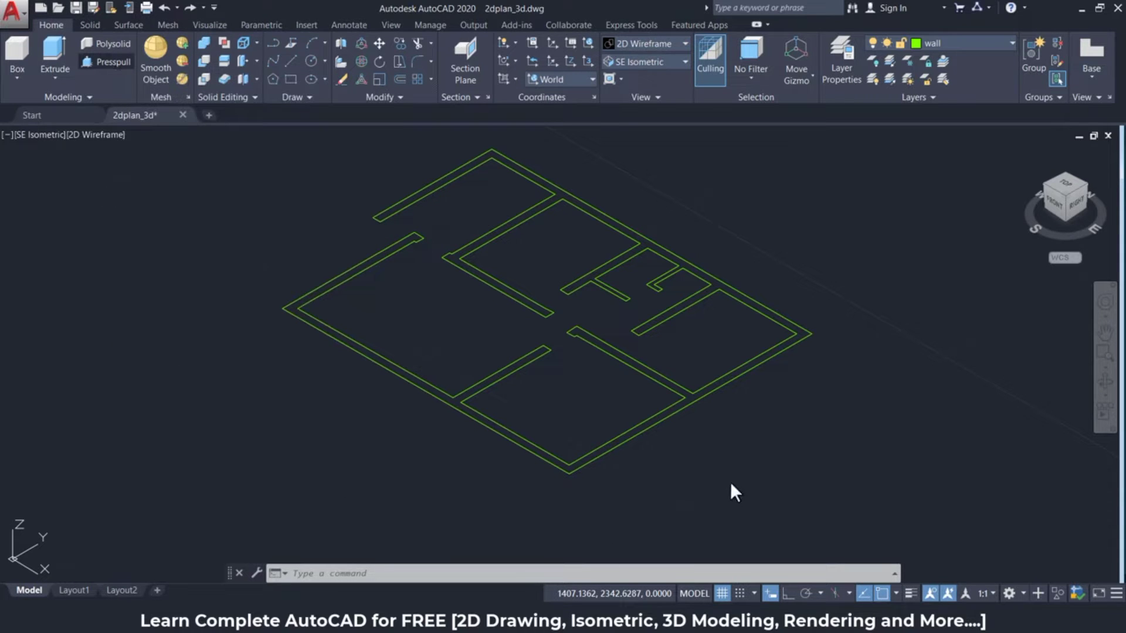
# - Presspull the wall outline up to a height of 3
pyautogui.hotkey('ctrl', 'shift', 'e')
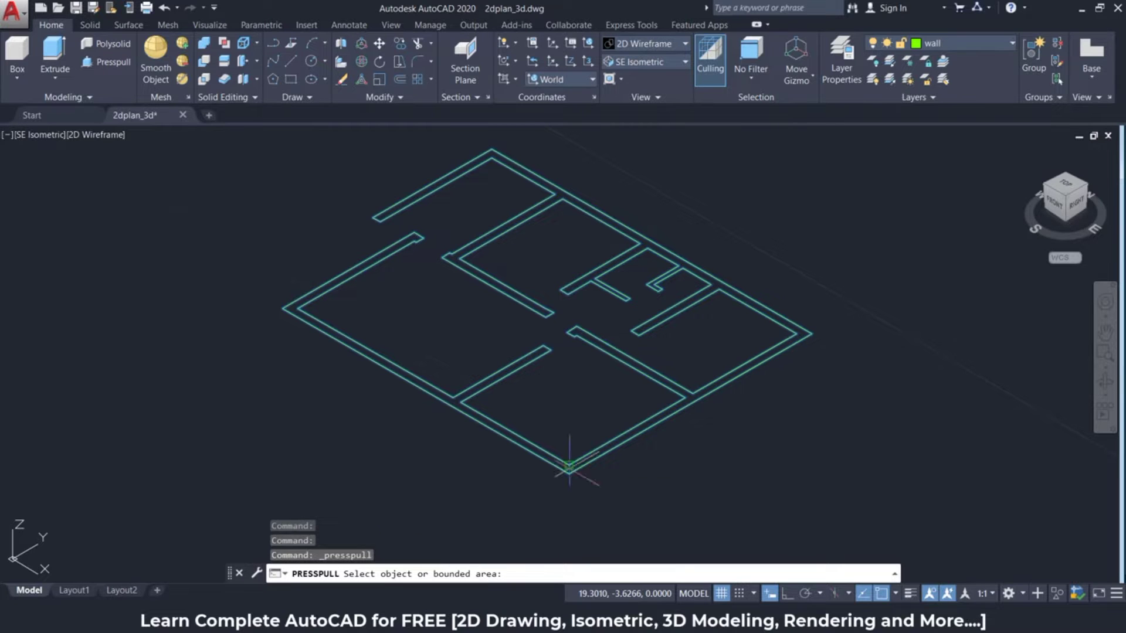
pyautogui.click(569, 469)
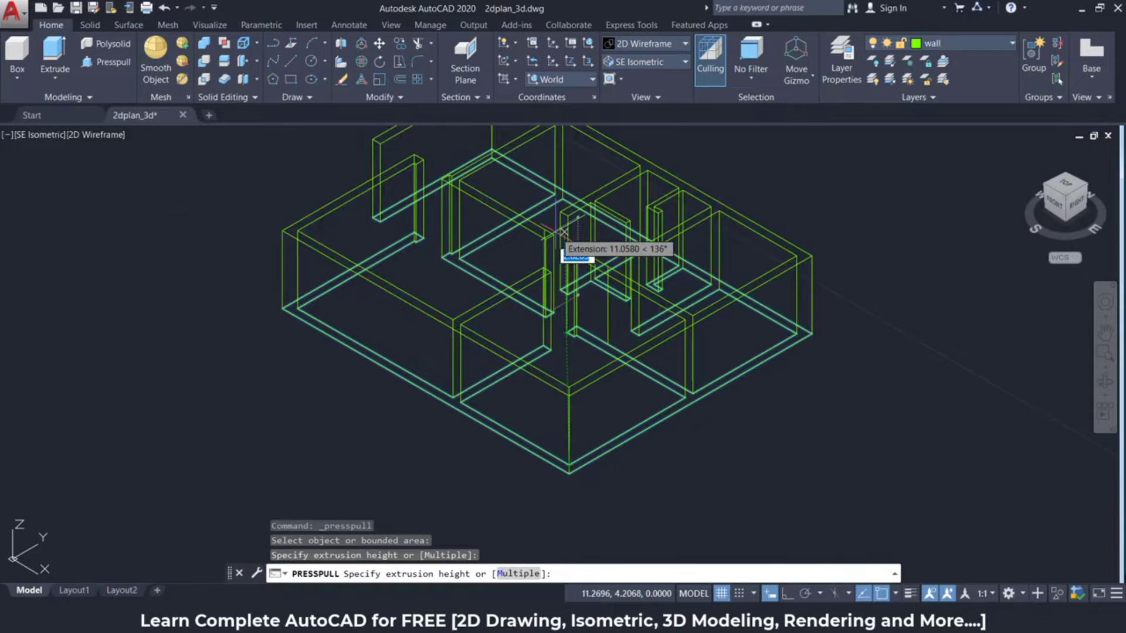
pyautogui.write('3')
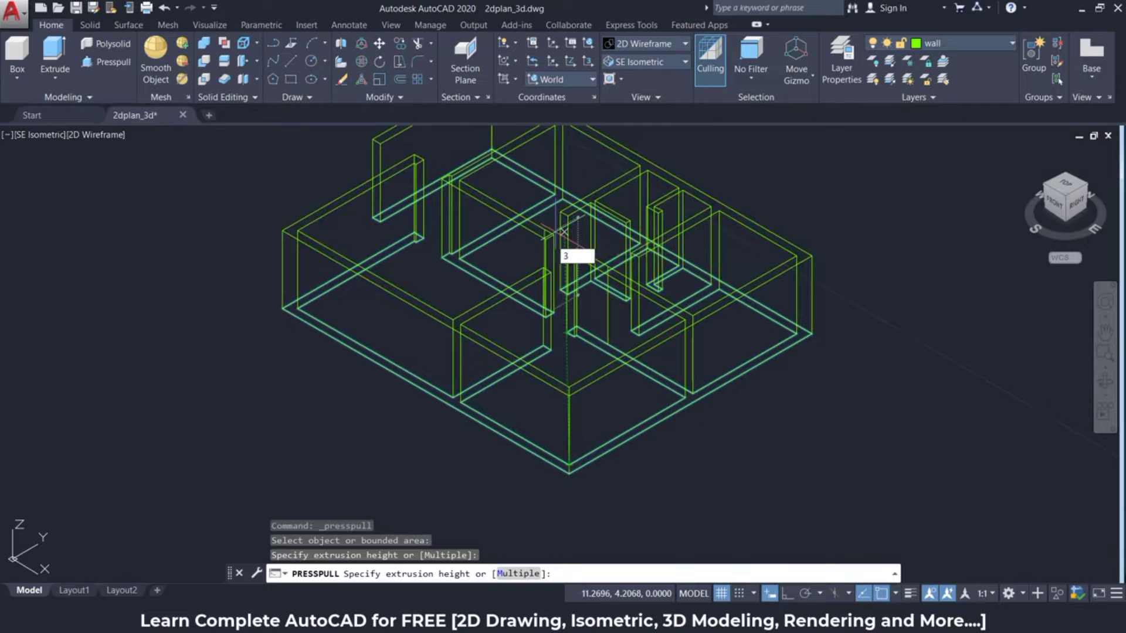
pyautogui.press('Return')
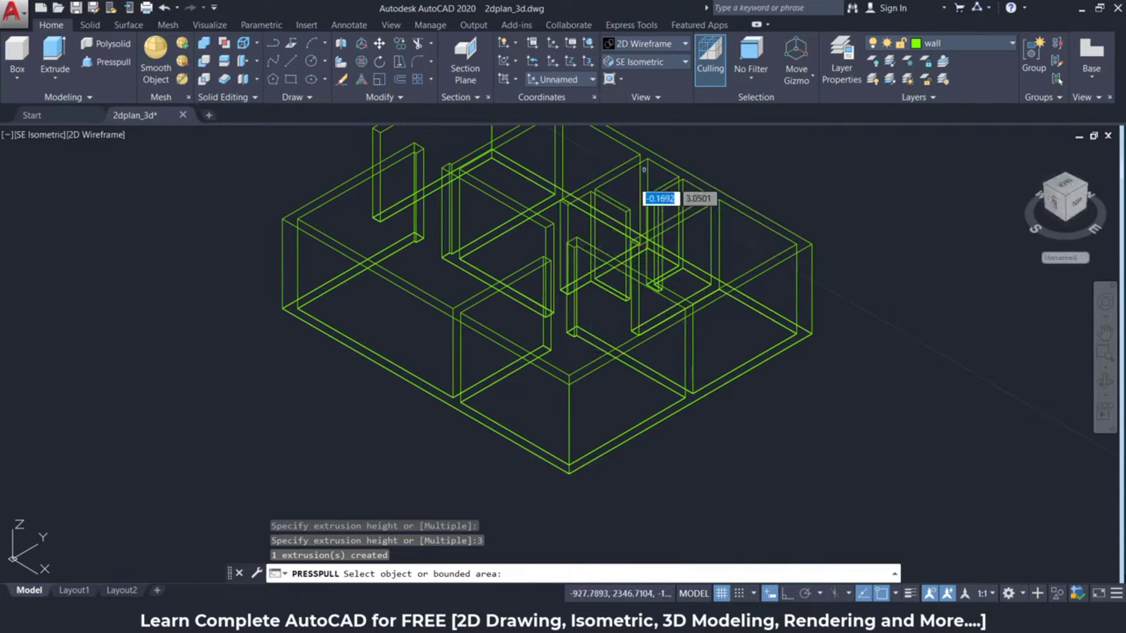
# - Apply the Shaded visual style and end Presspull
pyautogui.click(682, 41)
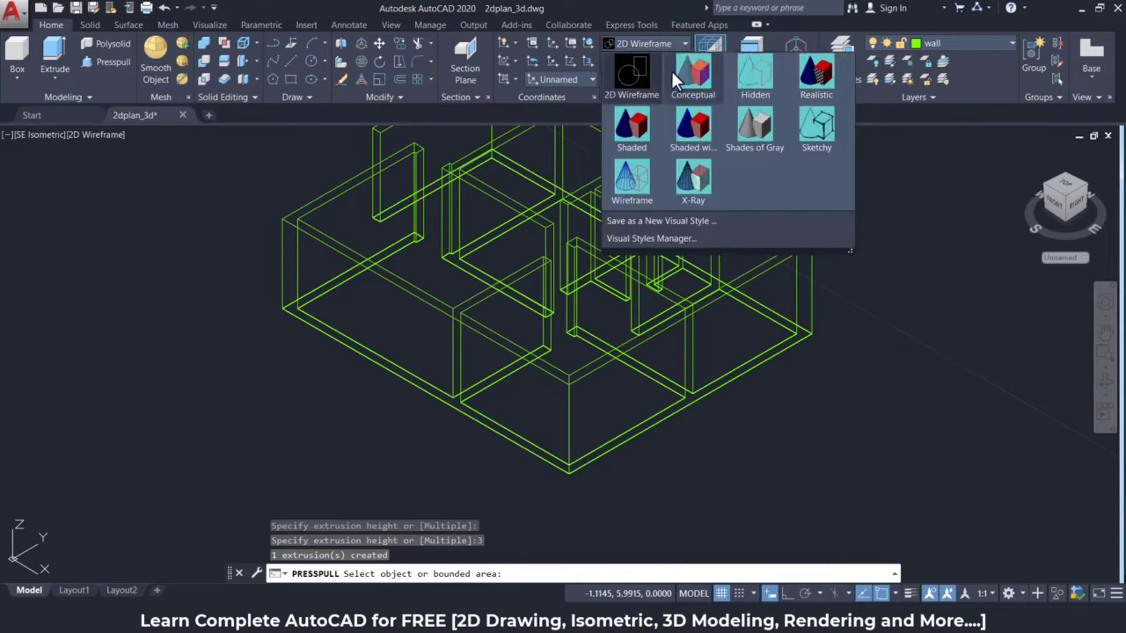
pyautogui.click(630, 133)
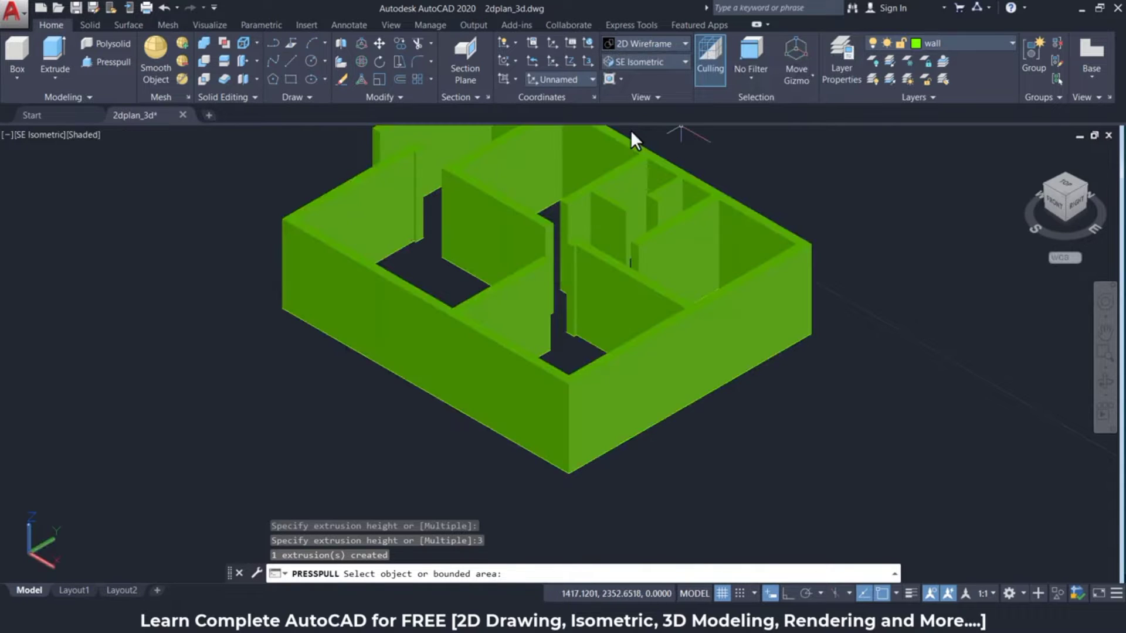
pyautogui.press('Return')
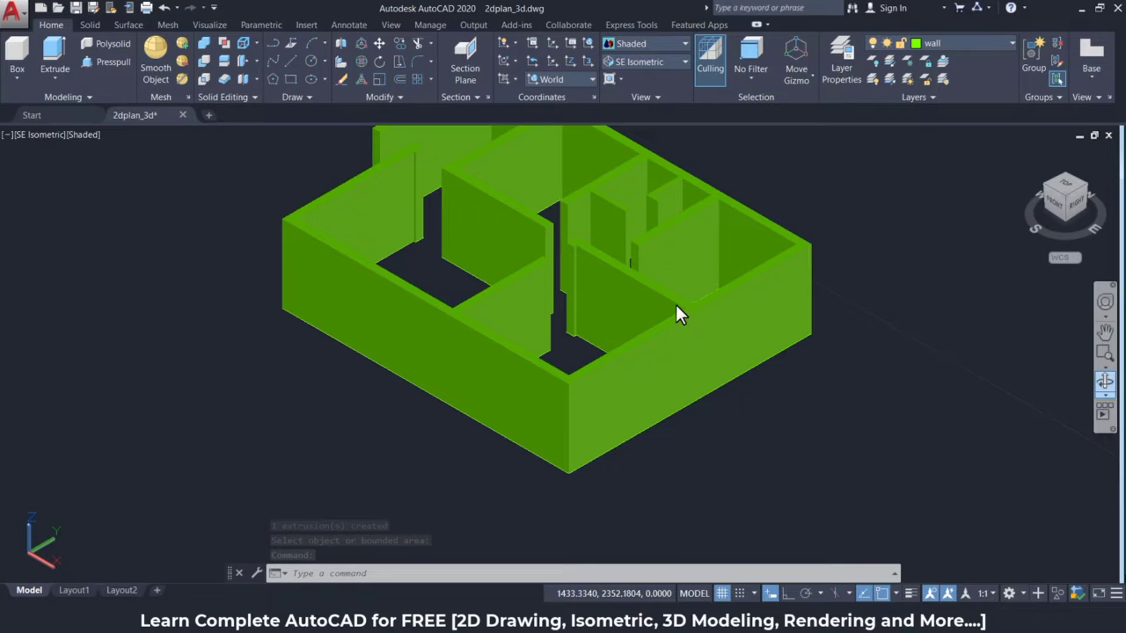
# - Orbit the 3D walls to view the house from several sides, ending on a custom angle
pyautogui.keyDown('shift'); pyautogui.moveTo(675, 303); pyautogui.dragTo(631, 301, button='middle'); pyautogui.keyUp('shift')
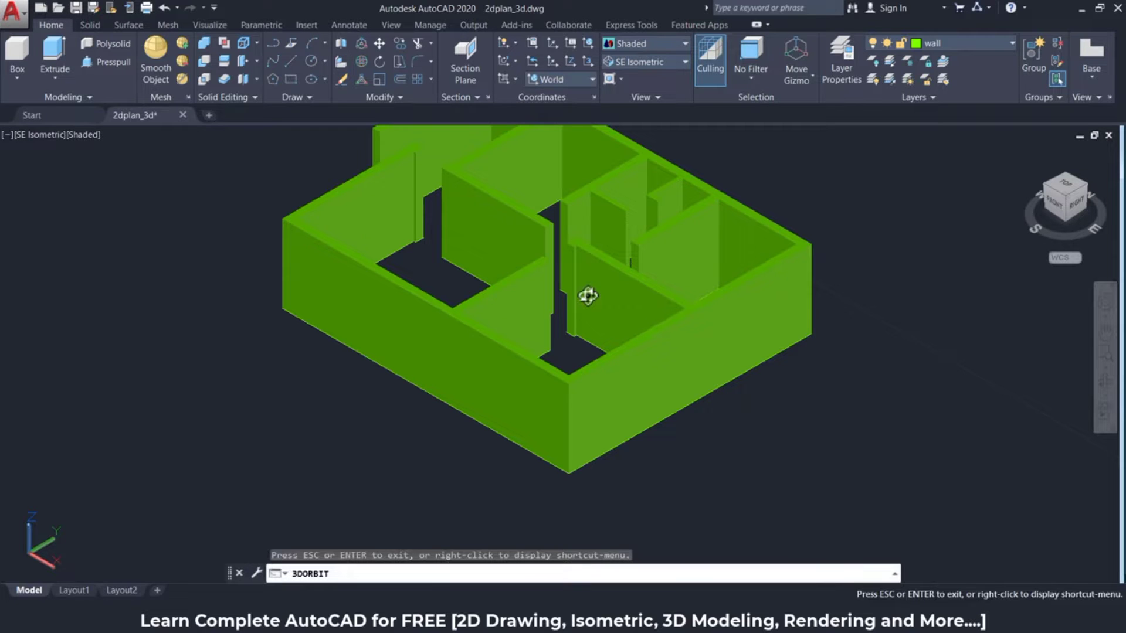
pyautogui.moveTo(588, 296)
pyautogui.mouseDown()
pyautogui.moveTo(606, 304)
pyautogui.moveTo(551, 314)
pyautogui.moveTo(781, 334)
pyautogui.moveTo(749, 354)
pyautogui.moveTo(730, 351)
pyautogui.moveTo(819, 334)
pyautogui.moveTo(721, 352)
pyautogui.moveTo(681, 344)
pyautogui.moveTo(761, 335)
pyautogui.mouseUp()
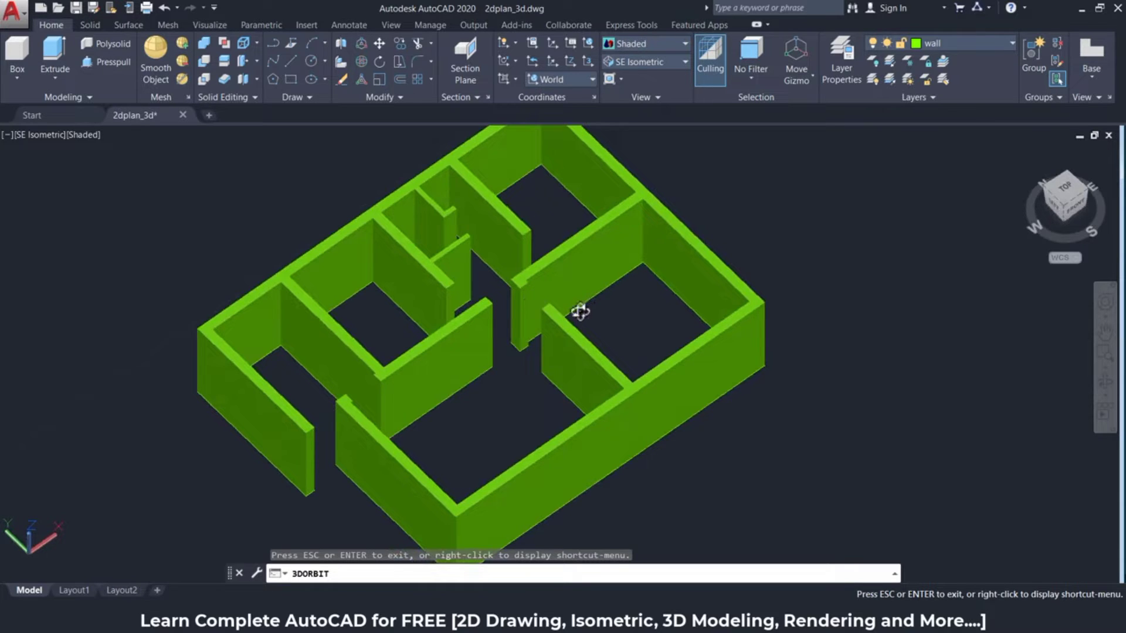
pyautogui.moveTo(602, 306); pyautogui.dragTo(660, 301)
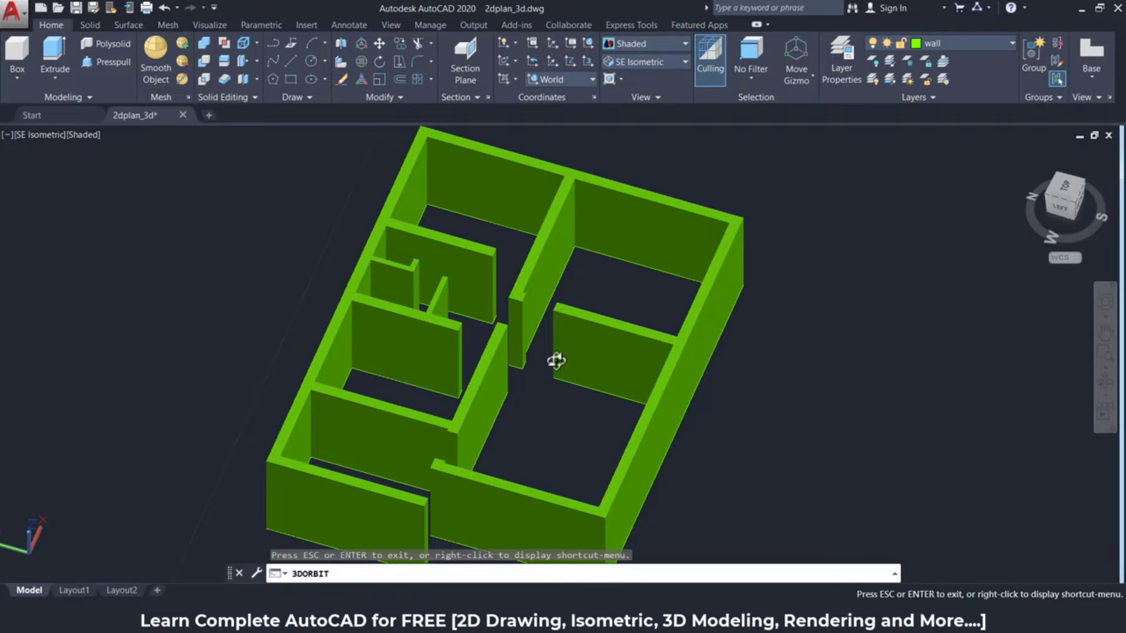
pyautogui.moveTo(556, 360); pyautogui.dragTo(503, 364)
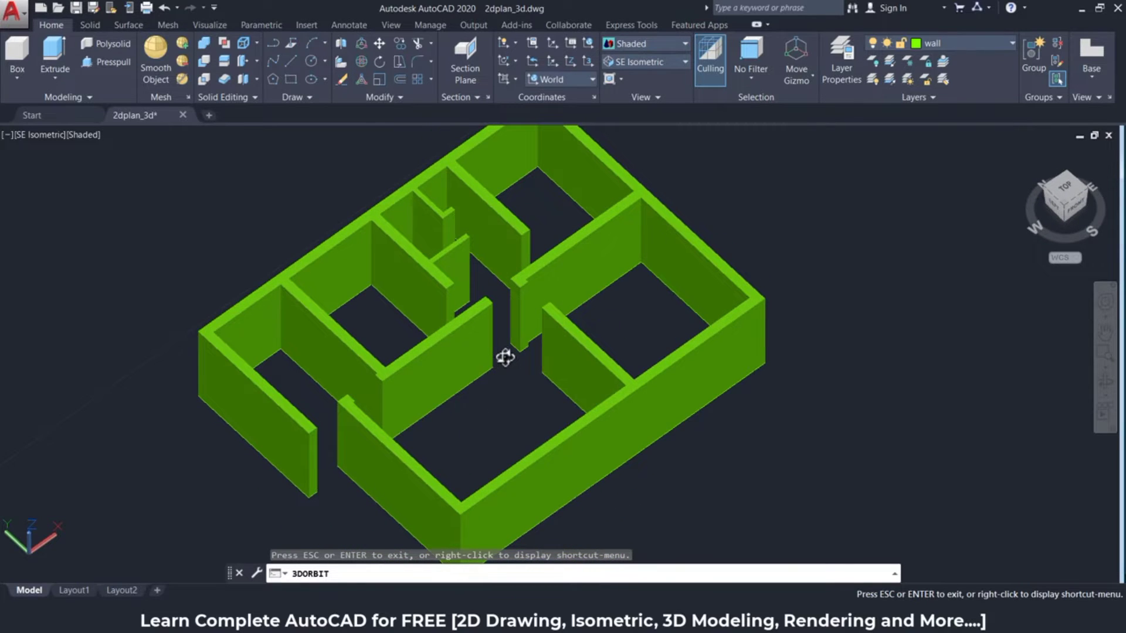
pyautogui.press('Escape')
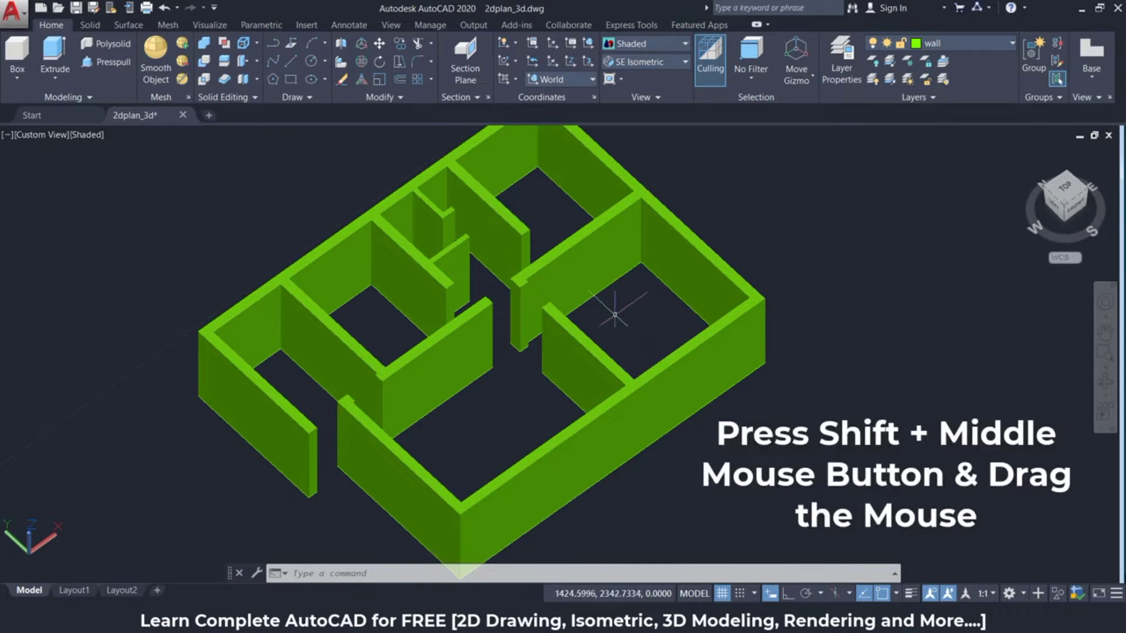
# - Orbit slightly further and zoom in on the right-hand rooms' walls
pyautogui.keyDown('shift'); pyautogui.moveTo(614, 314); pyautogui.dragTo(564, 351, button='middle'); pyautogui.keyUp('shift')
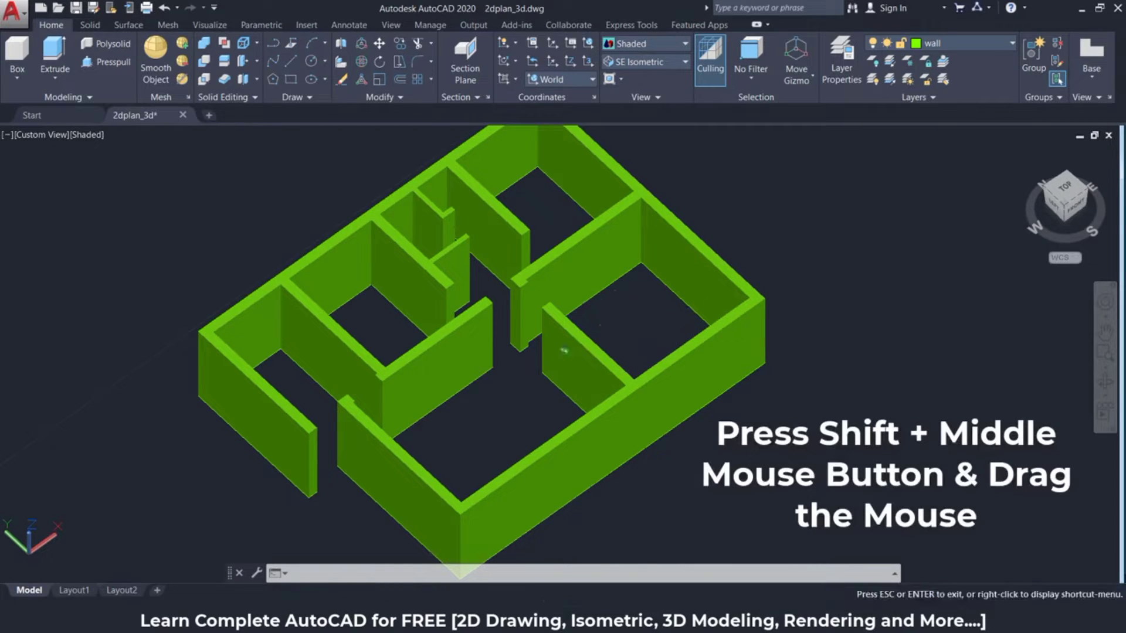
pyautogui.moveTo(626, 324)
pyautogui.keyDown('shift'); pyautogui.mouseDown(button='middle')
pyautogui.moveTo(752, 348)
pyautogui.moveTo(538, 326)
pyautogui.moveTo(573, 344)
pyautogui.moveTo(603, 341)
pyautogui.mouseUp(button='middle'); pyautogui.keyUp('shift')
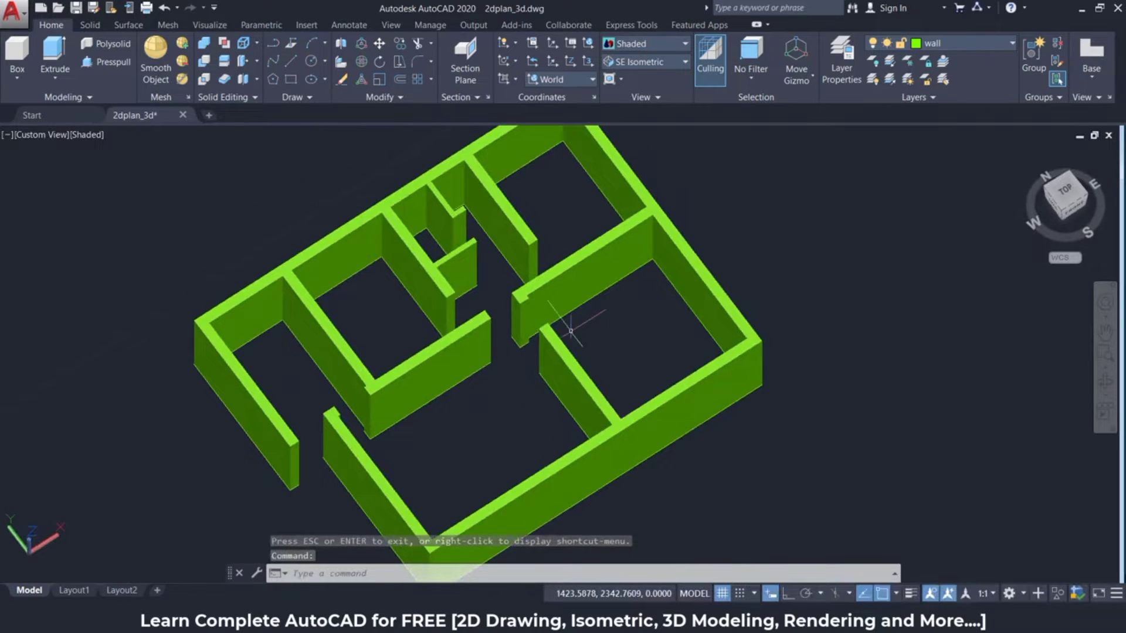
pyautogui.scroll(3, 533, 291)
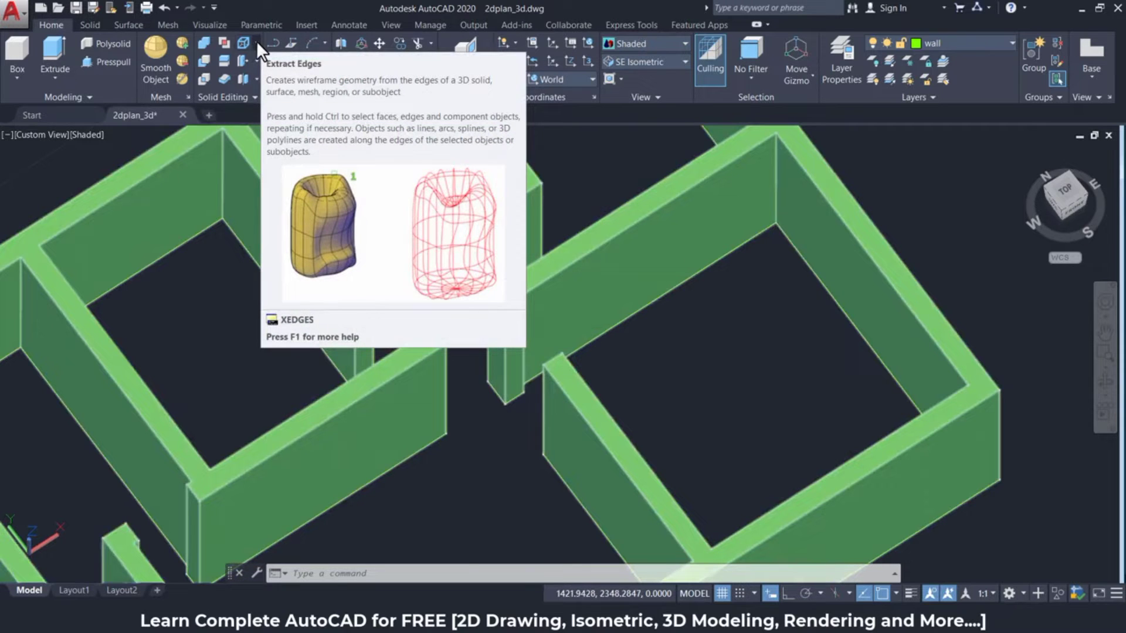
# - Expand the Extract Edges dropdown on the Solid Editing panel
pyautogui.click(256, 40)
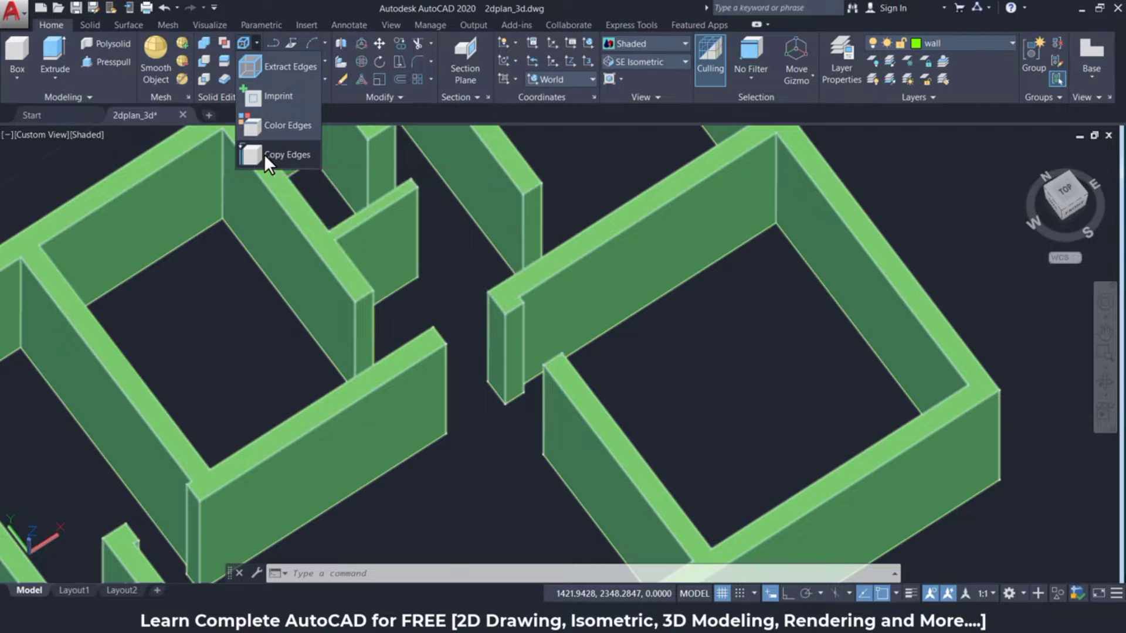
# - Start Copy Edges and select the top end edge of the wall beside the doorway
pyautogui.click(264, 153)
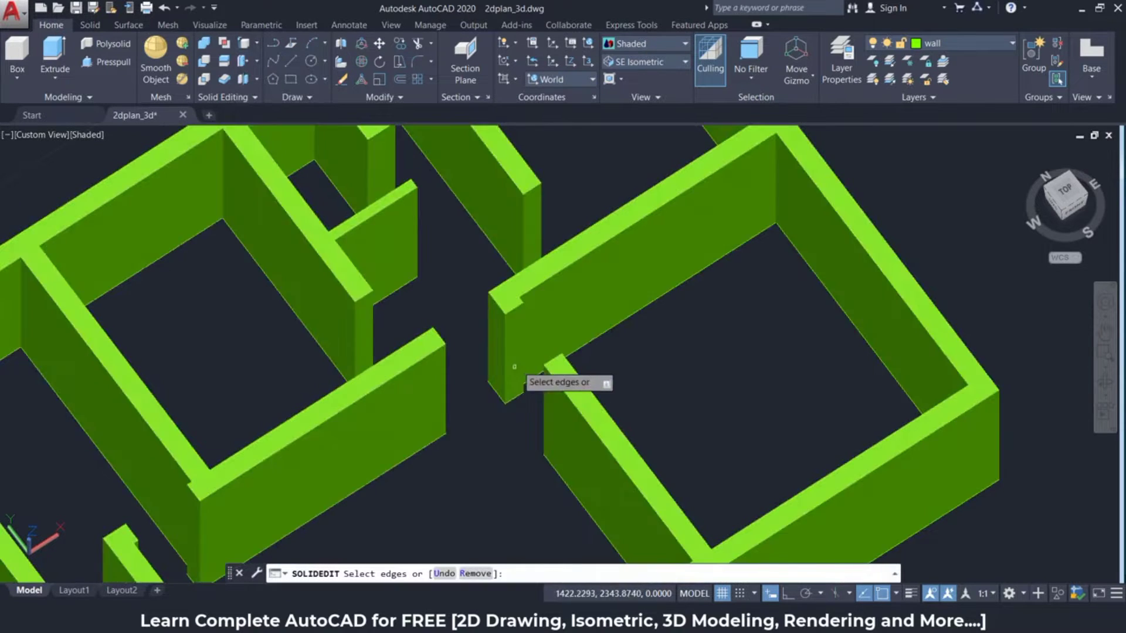
pyautogui.scroll(1, 506, 334)
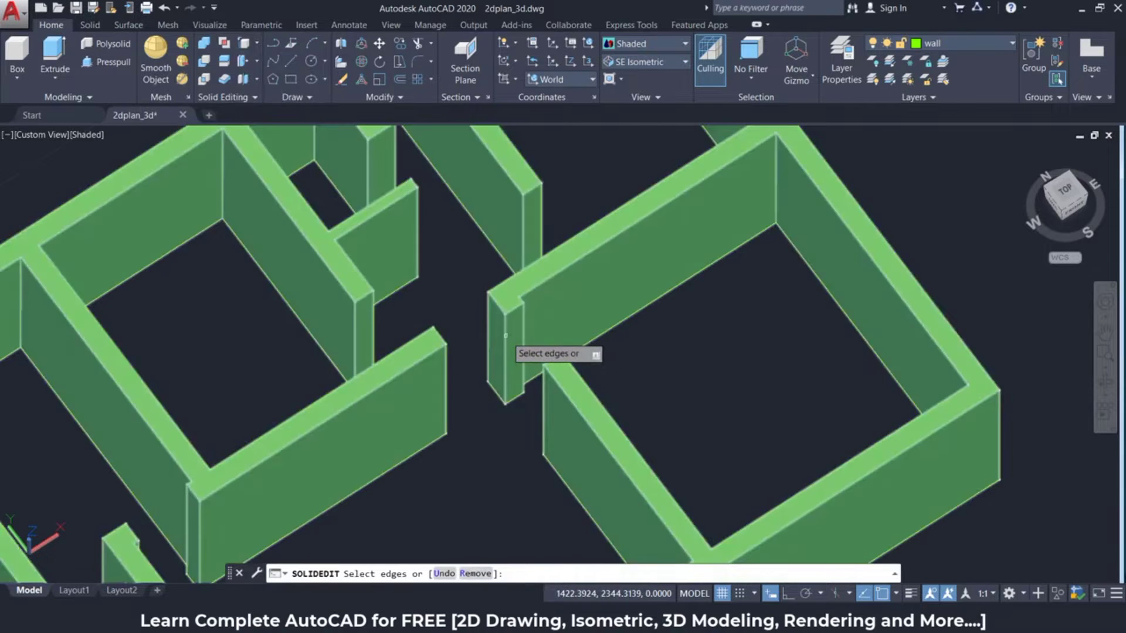
pyautogui.scroll(2, 505, 334)
pyautogui.scroll(2, 505, 334)
pyautogui.scroll(2, 506, 336)
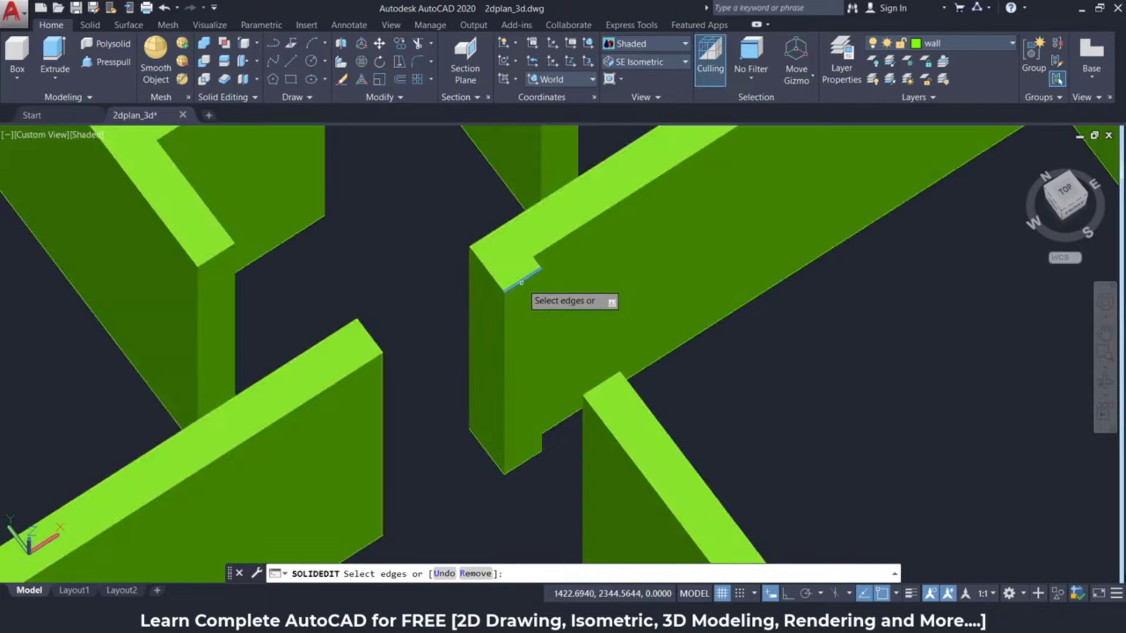
pyautogui.click(521, 283)
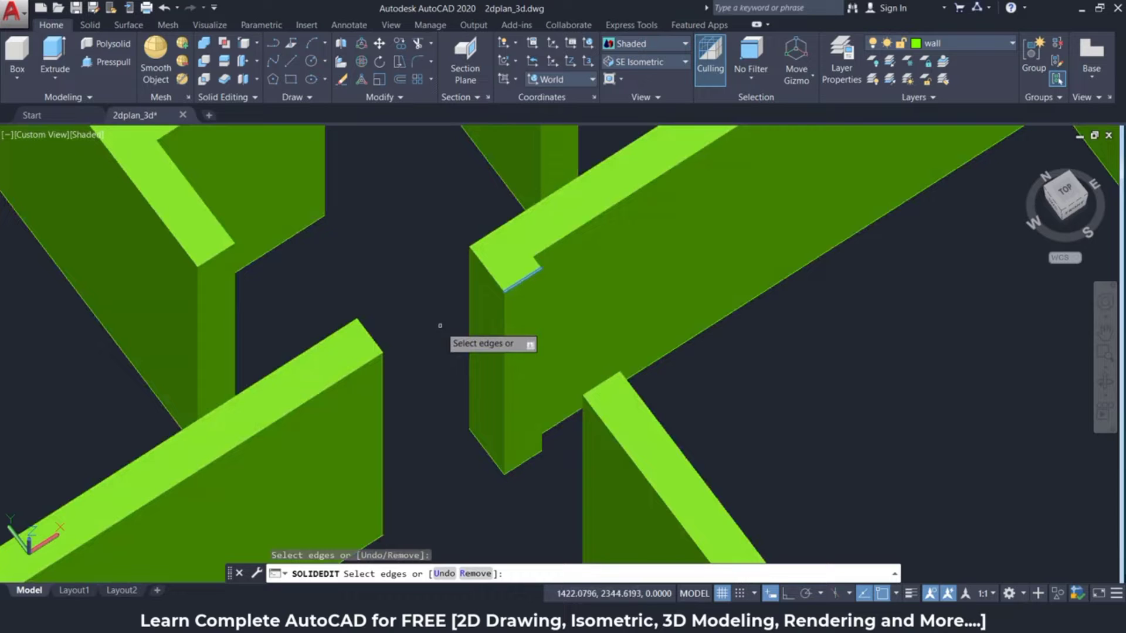
pyautogui.press('Return')
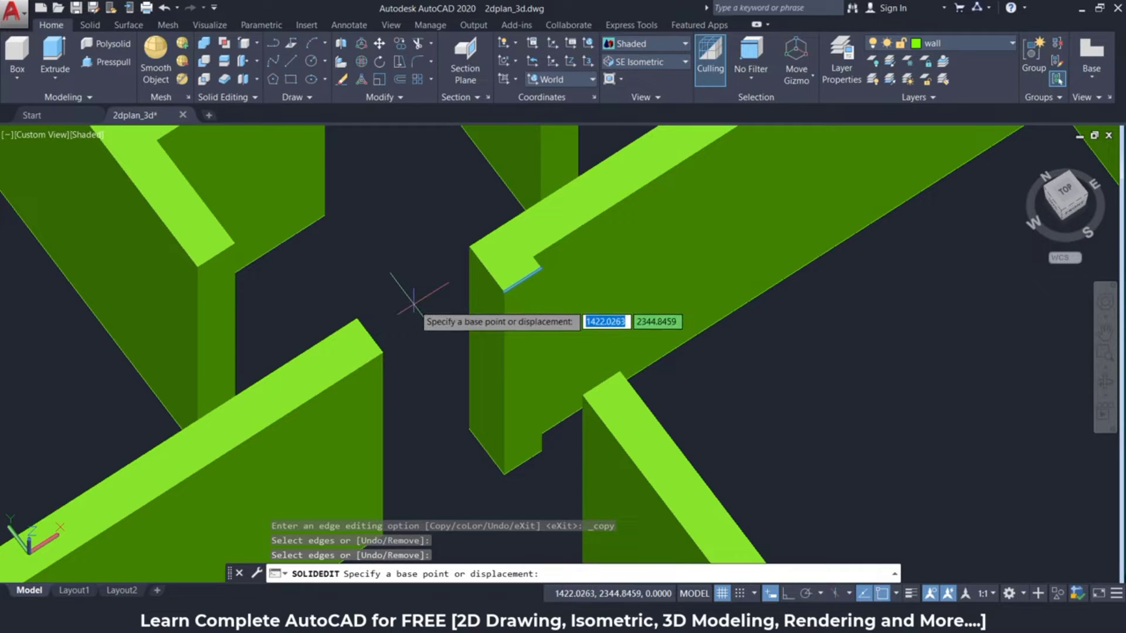
# - Copy the wall-end top edge 1 unit straight down with Ortho on, then continue with another Copy
pyautogui.click(414, 302)
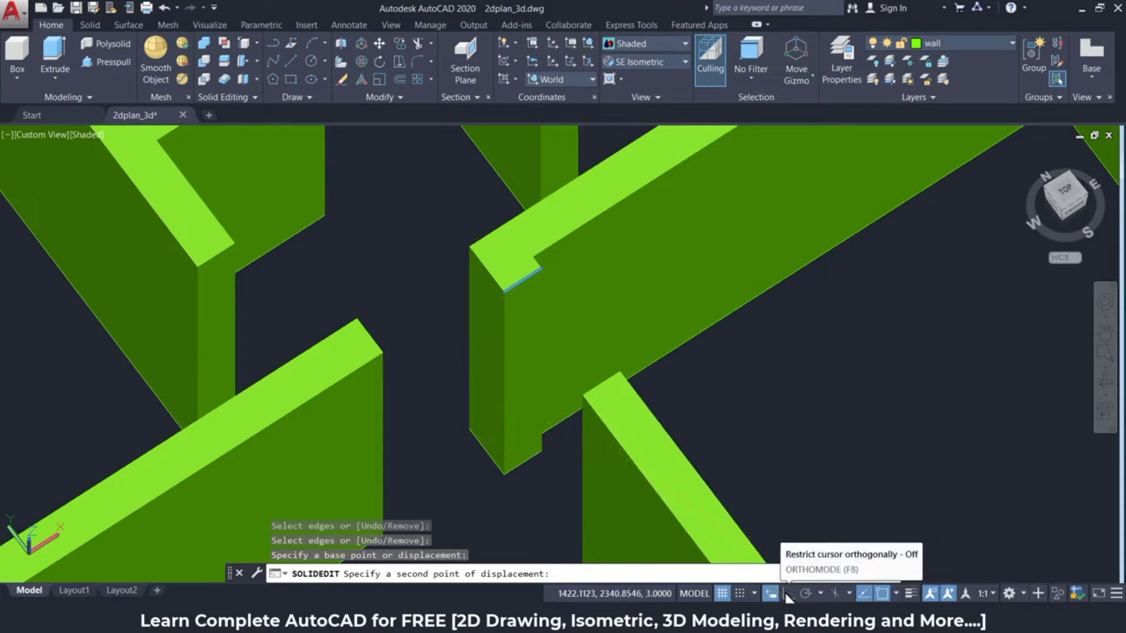
pyautogui.click(787, 594)
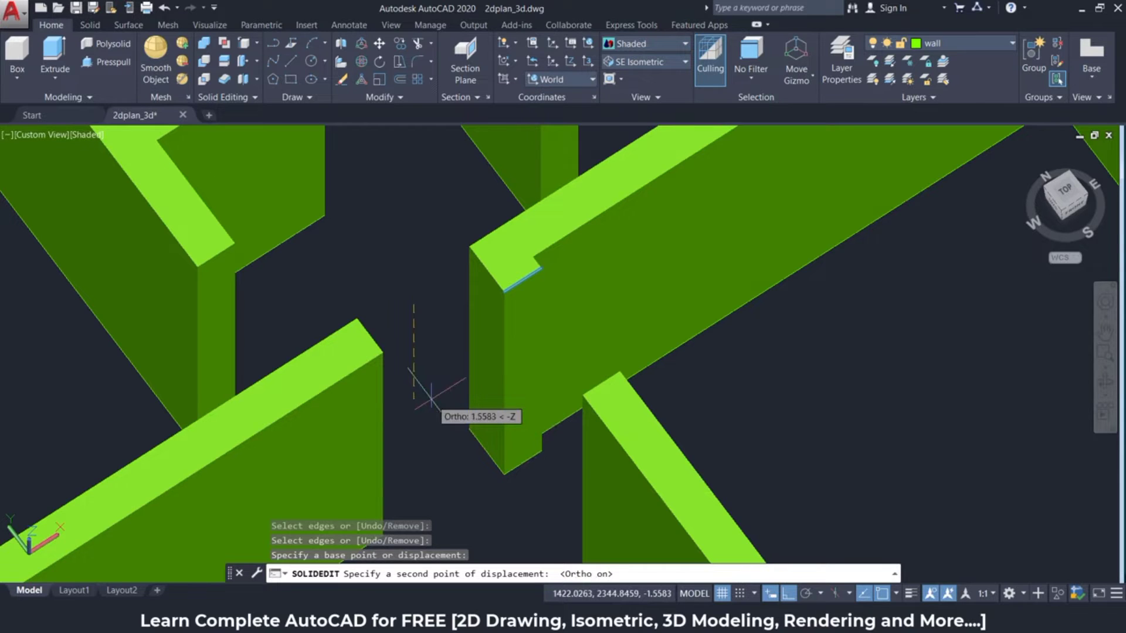
pyautogui.write('1')
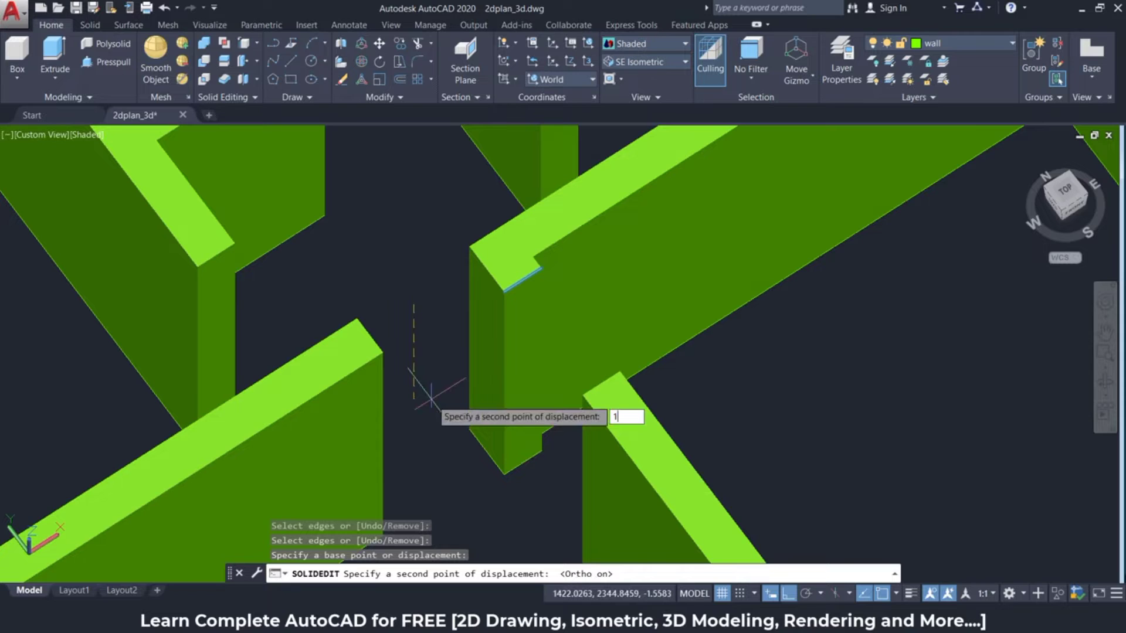
pyautogui.press('Return')
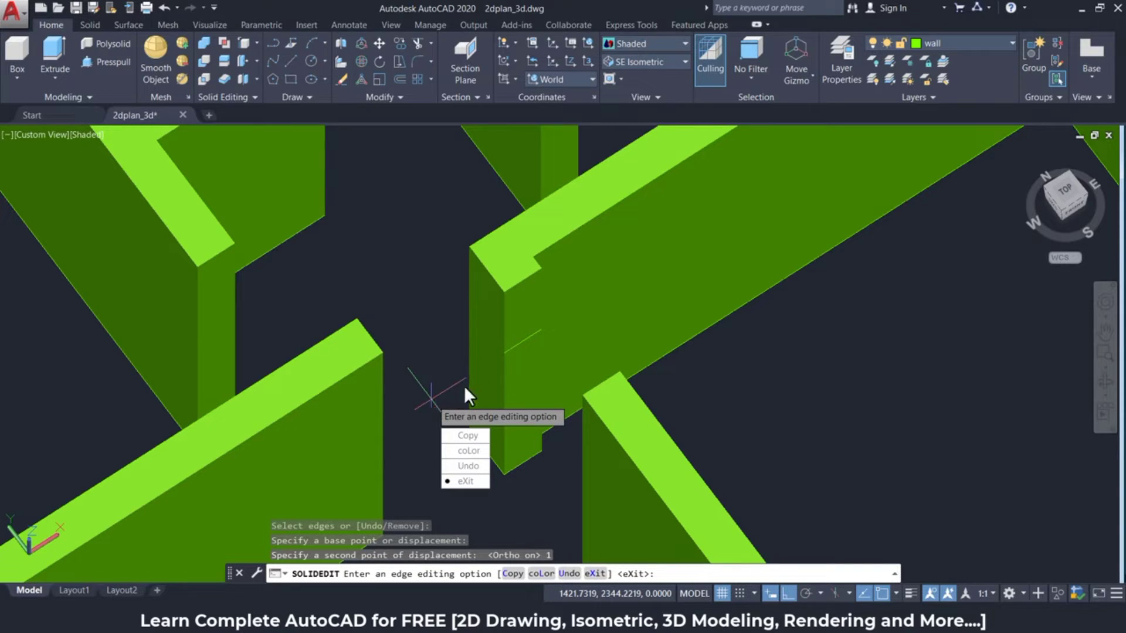
pyautogui.click(462, 435)
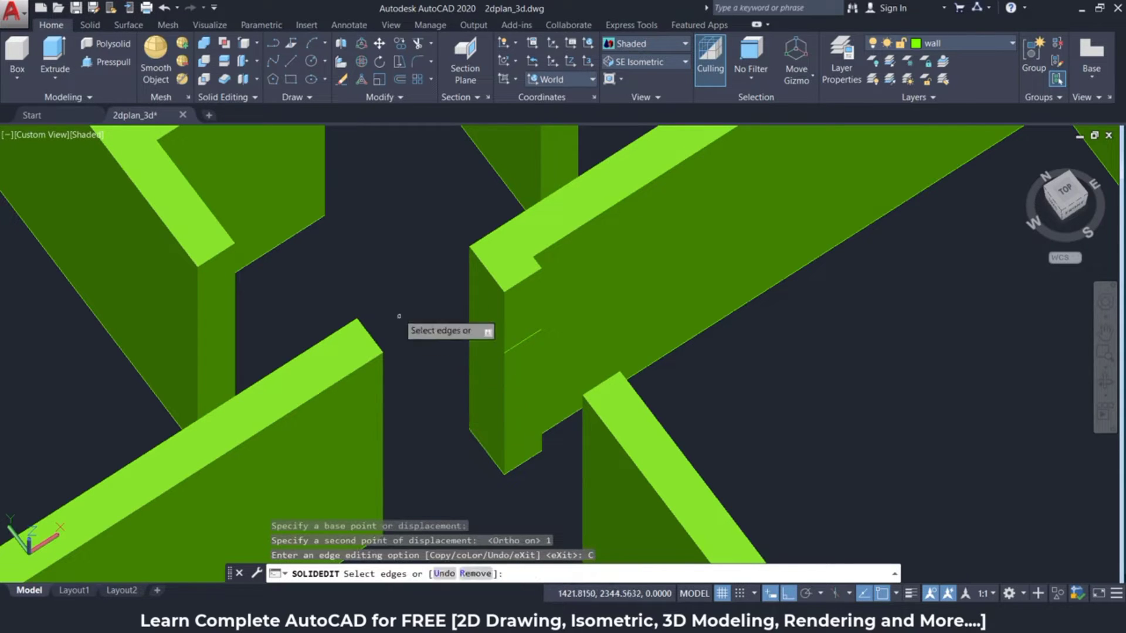
pyautogui.scroll(-3, 395, 305)
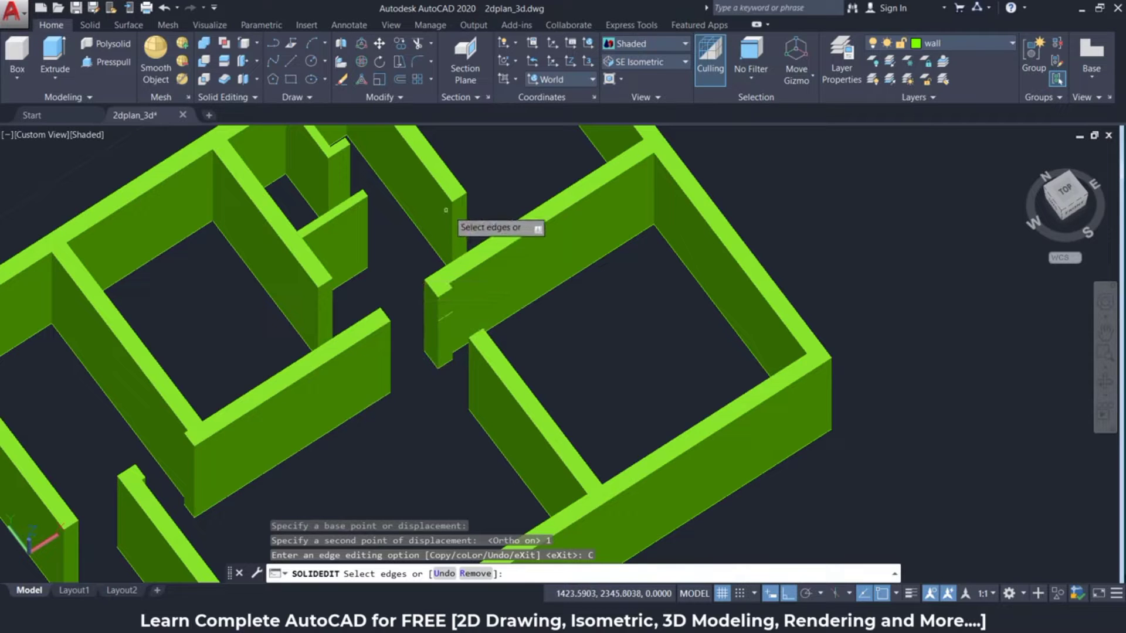
# - Zoom in and copy the opposite wall end's top edge 1 unit down onto its face
pyautogui.scroll(1, 469, 197)
pyautogui.scroll(2, 485, 187)
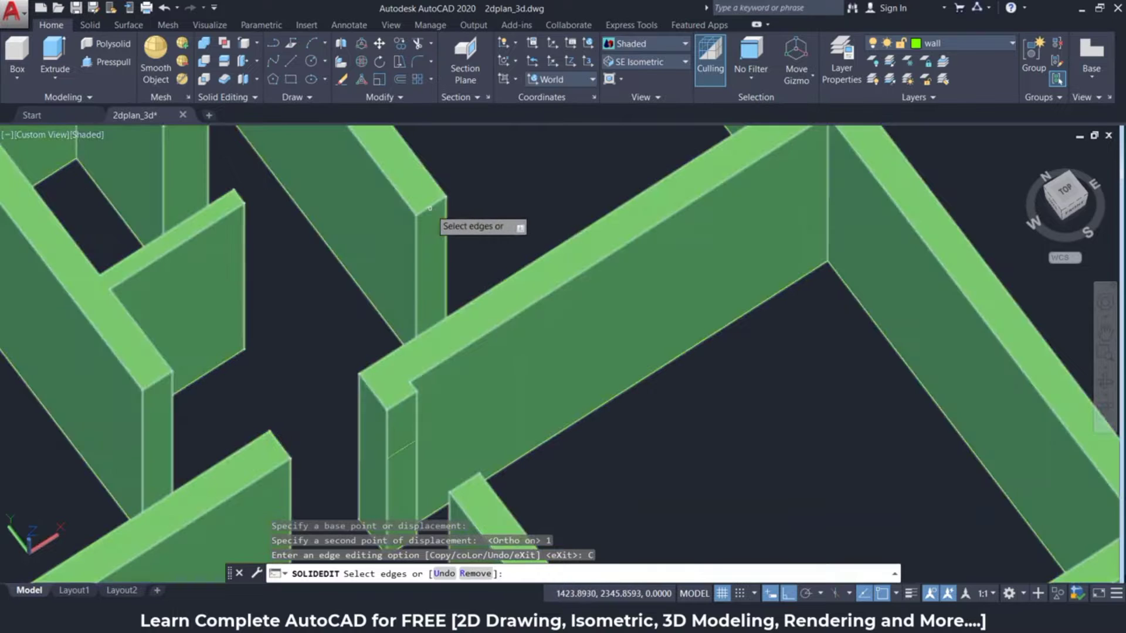
pyautogui.click(431, 206)
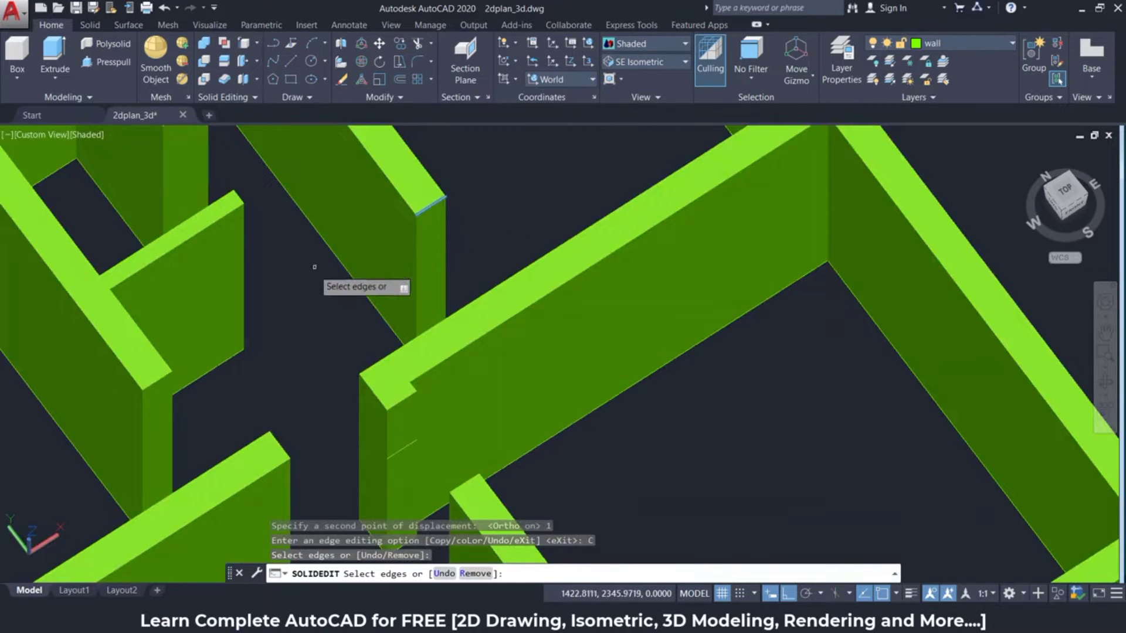
pyautogui.press('Return')
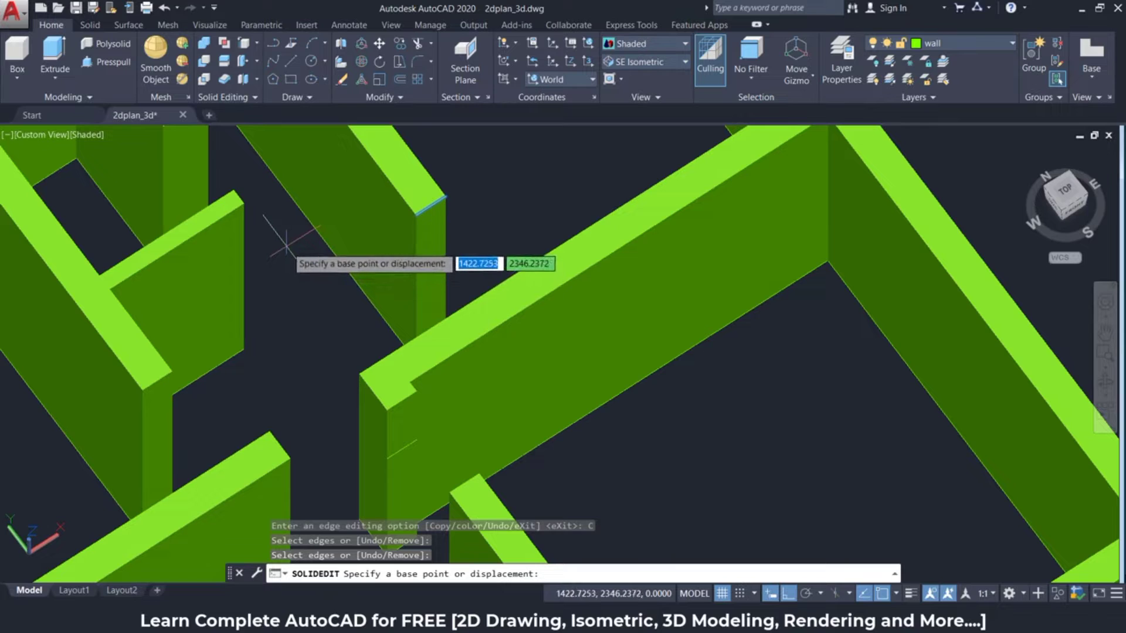
pyautogui.click(286, 241)
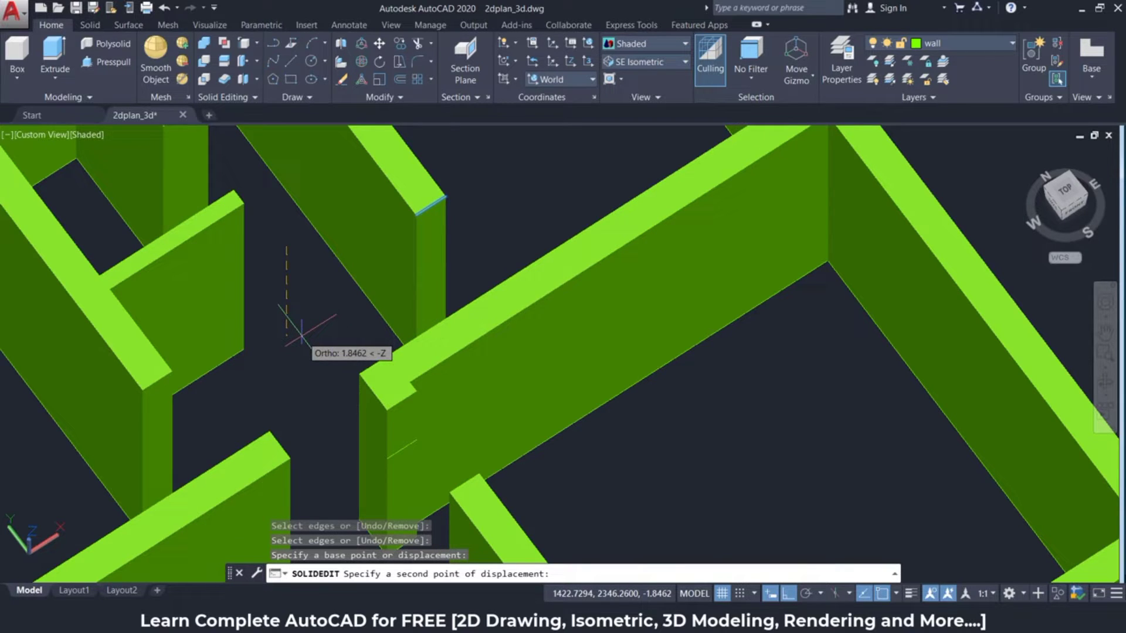
pyautogui.write('1')
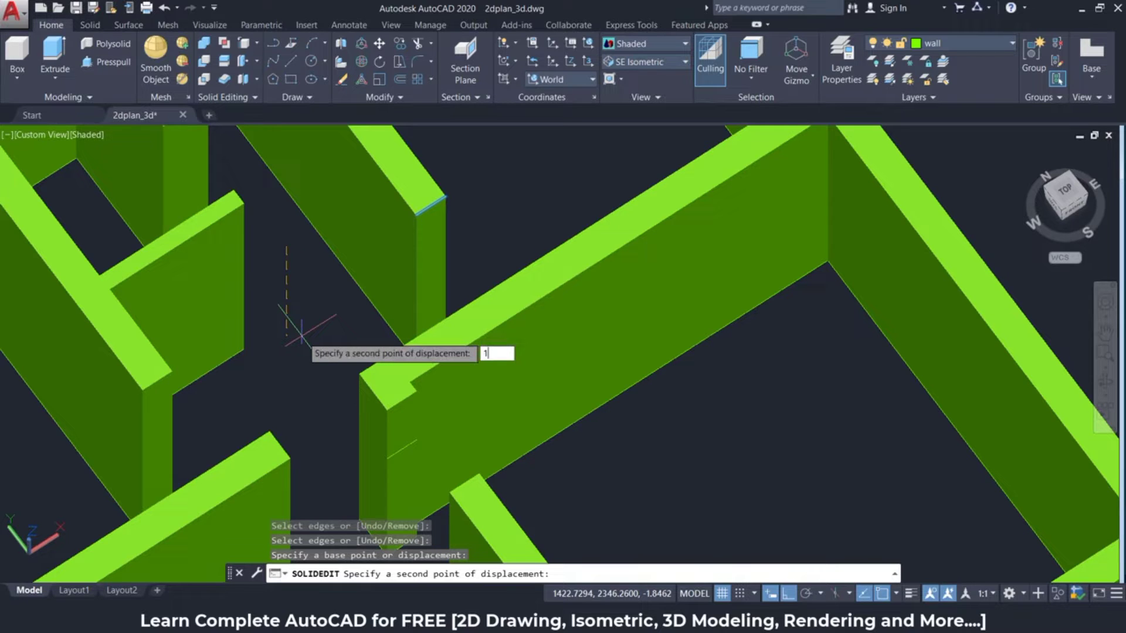
pyautogui.press('Return')
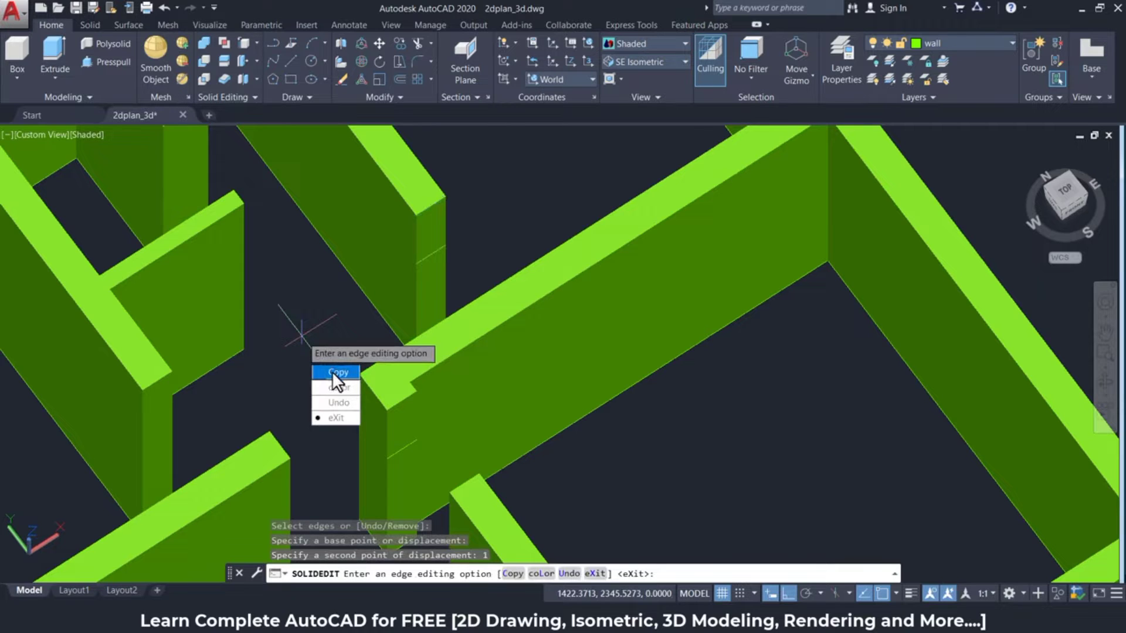
pyautogui.click(332, 371)
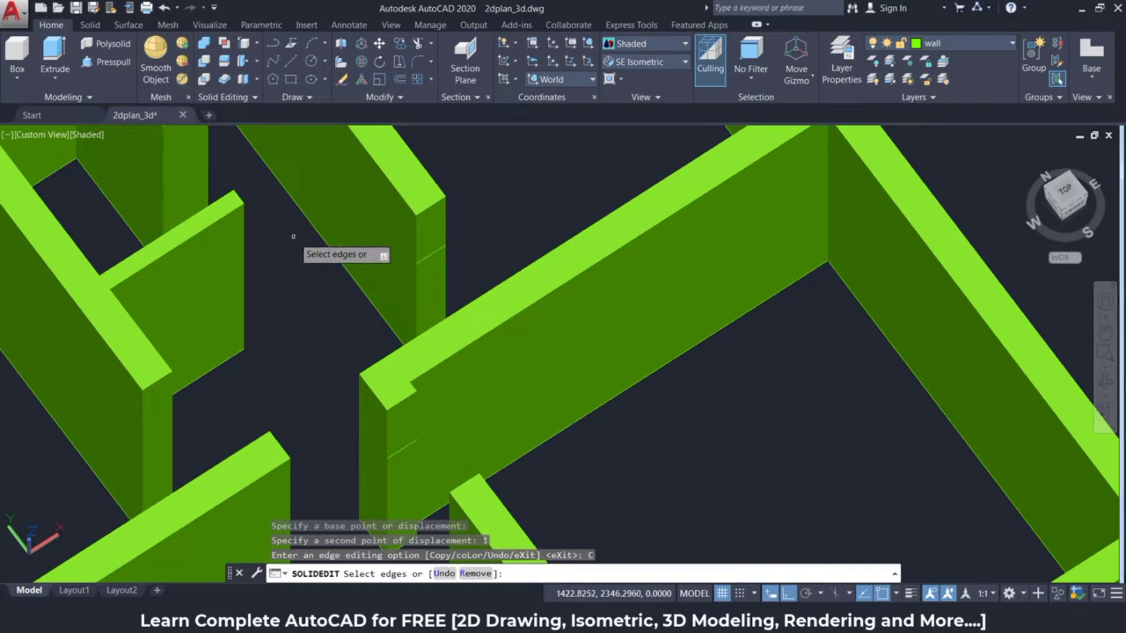
# - Orbit and zoom the view to the short wall end in the next room
pyautogui.keyDown('shift'); pyautogui.moveTo(293, 237); pyautogui.dragTo(211, 238, button='middle'); pyautogui.keyUp('shift')
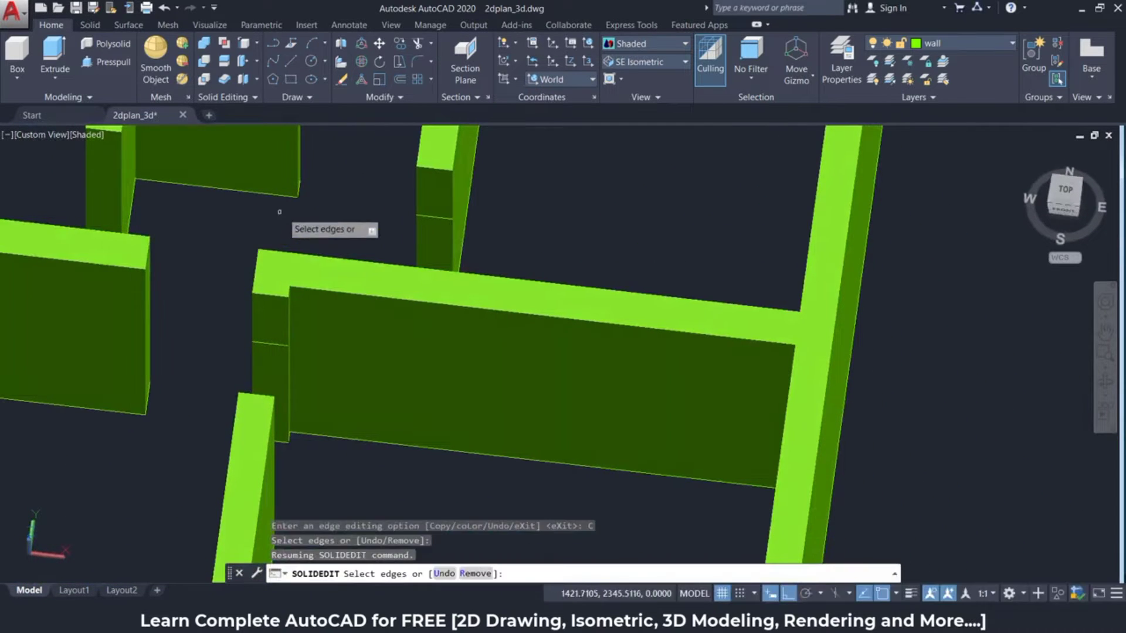
pyautogui.scroll(-3, 282, 210)
pyautogui.keyDown('shift'); pyautogui.moveTo(326, 161); pyautogui.dragTo(322, 186, button='middle'); pyautogui.keyUp('shift')
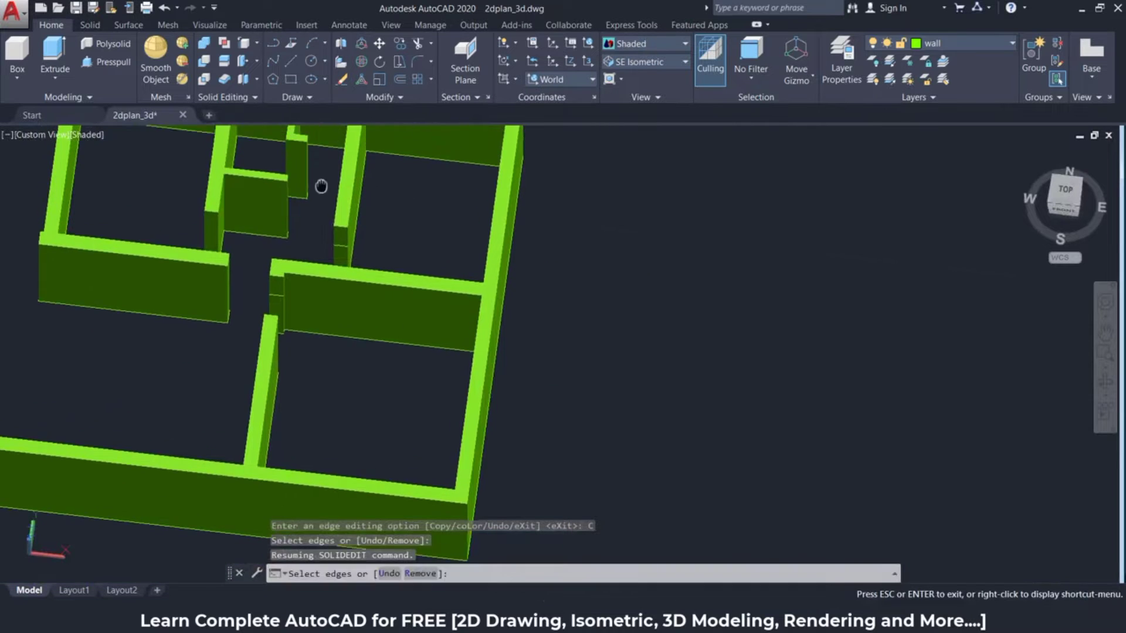
pyautogui.scroll(2, 352, 296)
pyautogui.scroll(2, 326, 295)
pyautogui.keyDown('shift'); pyautogui.moveTo(326, 295); pyautogui.dragTo(282, 283, button='middle'); pyautogui.keyUp('shift')
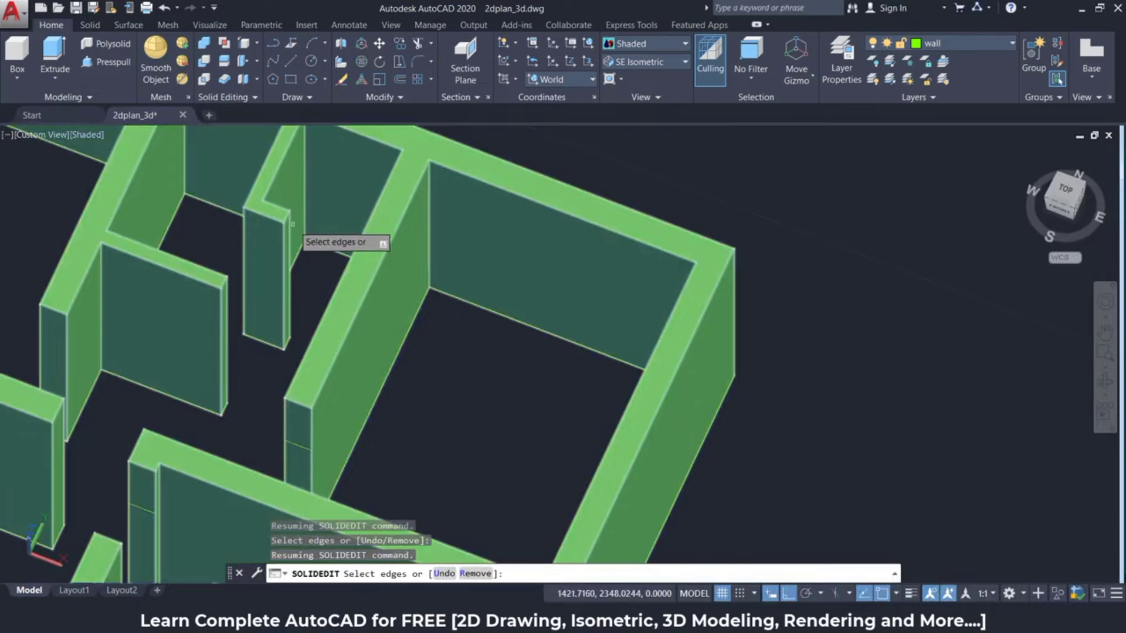
pyautogui.scroll(3, 299, 218)
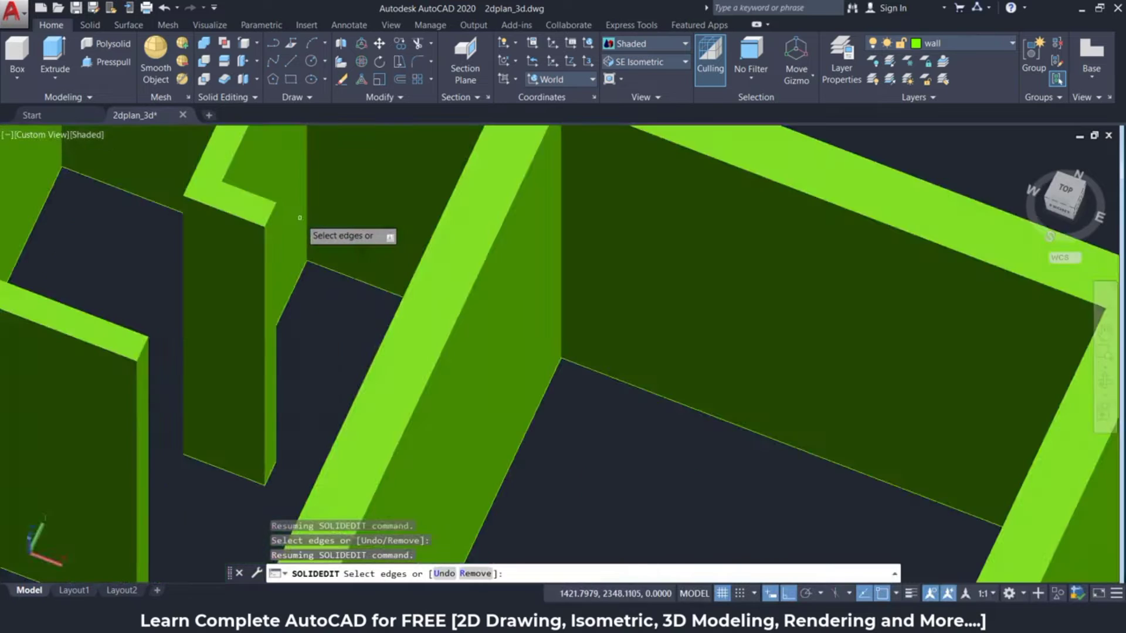
# - Copy the short wall end's top edge 1 unit down onto its face
pyautogui.click(269, 218)
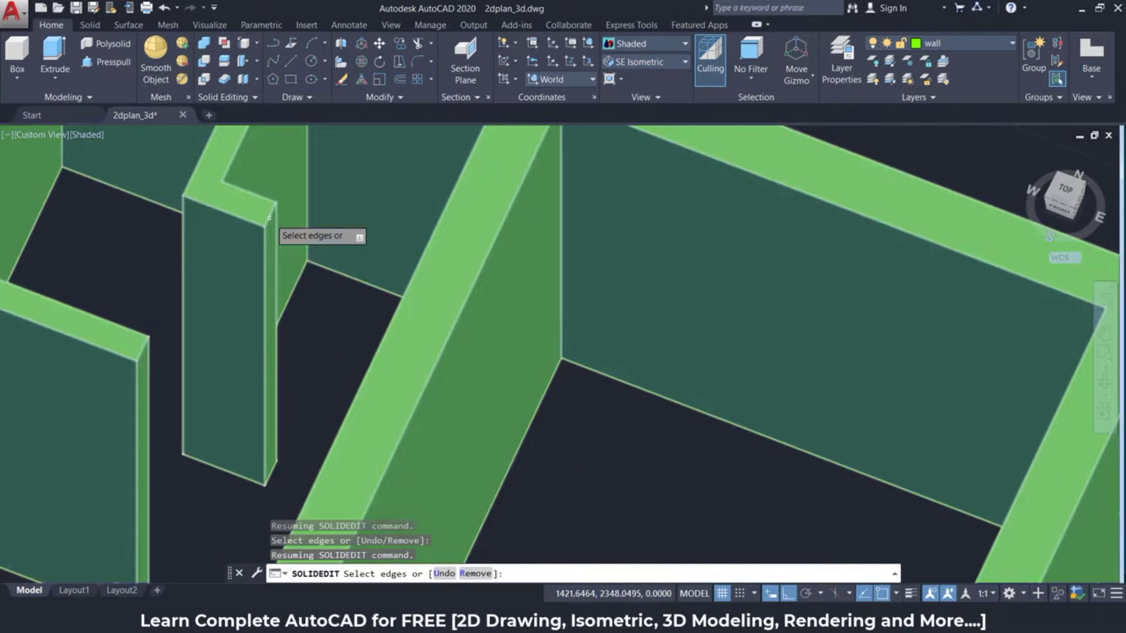
pyautogui.click(269, 218)
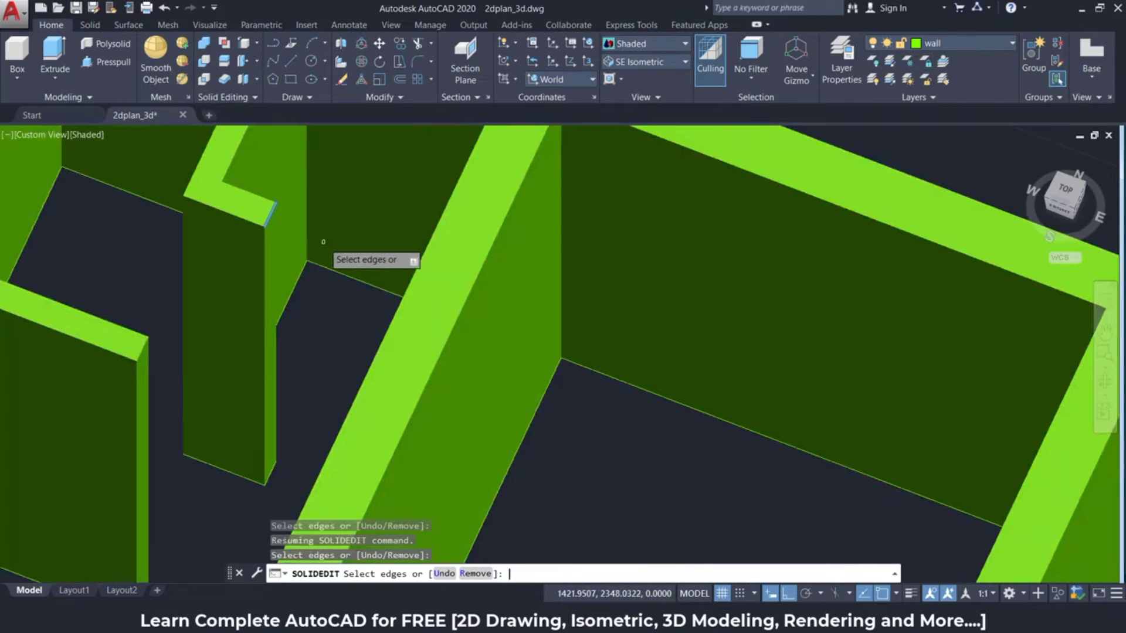
pyautogui.press('Return')
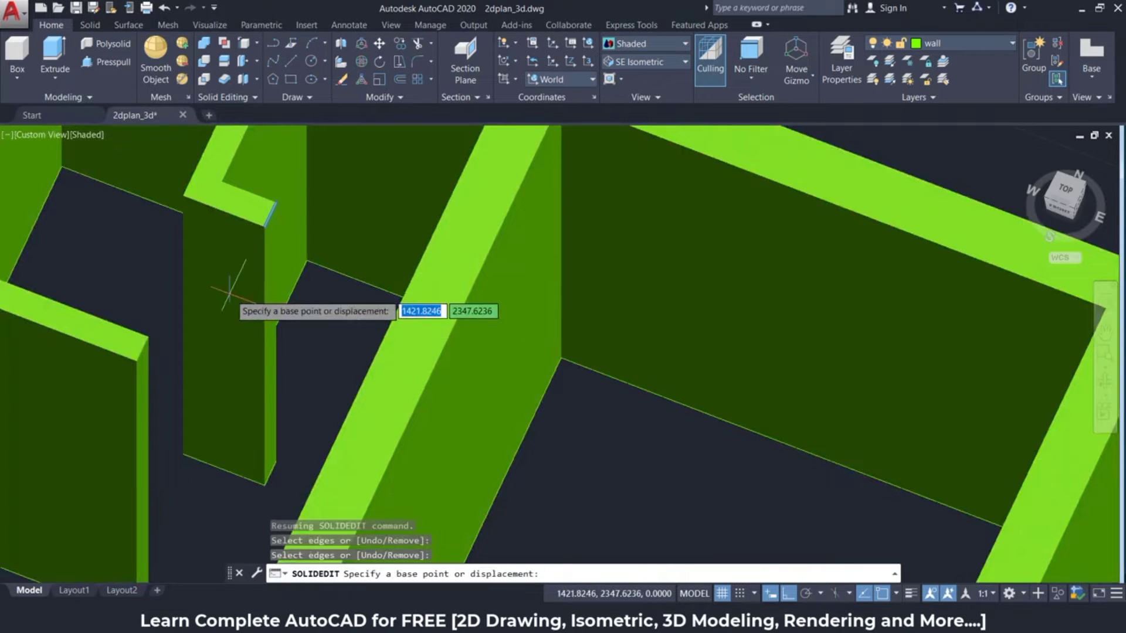
pyautogui.click(147, 271)
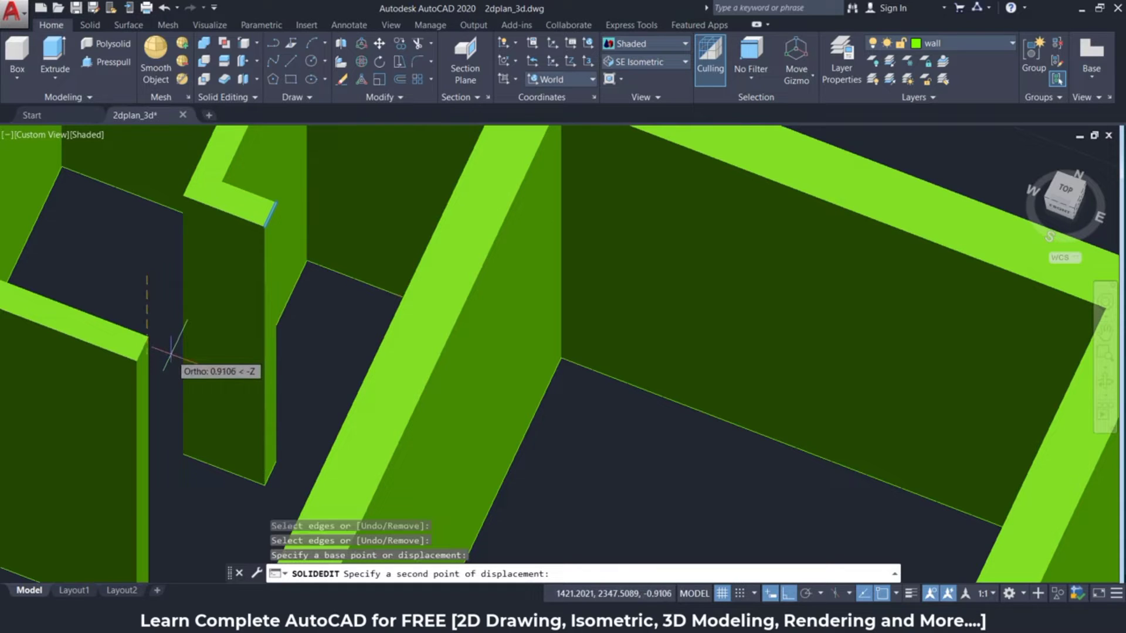
pyautogui.write('1')
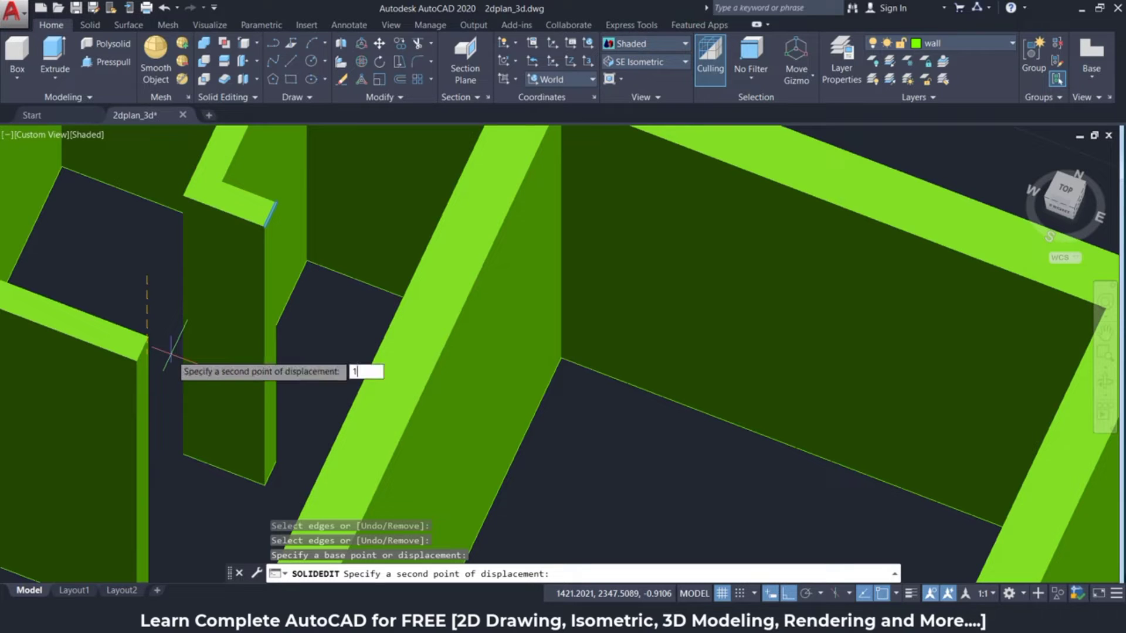
pyautogui.press('Return')
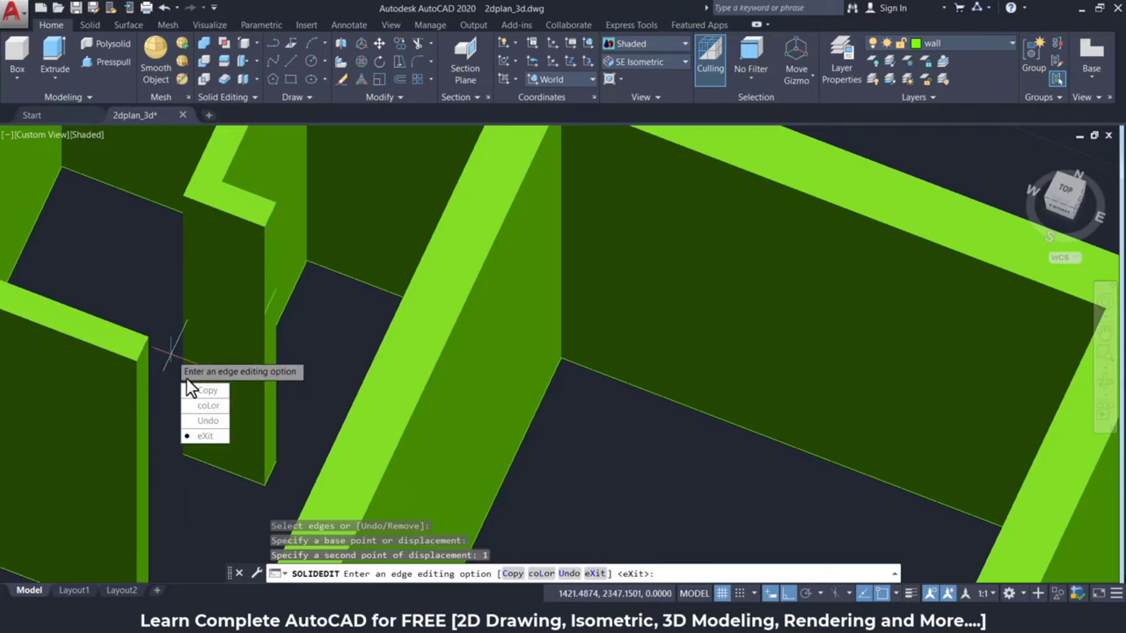
pyautogui.click(197, 389)
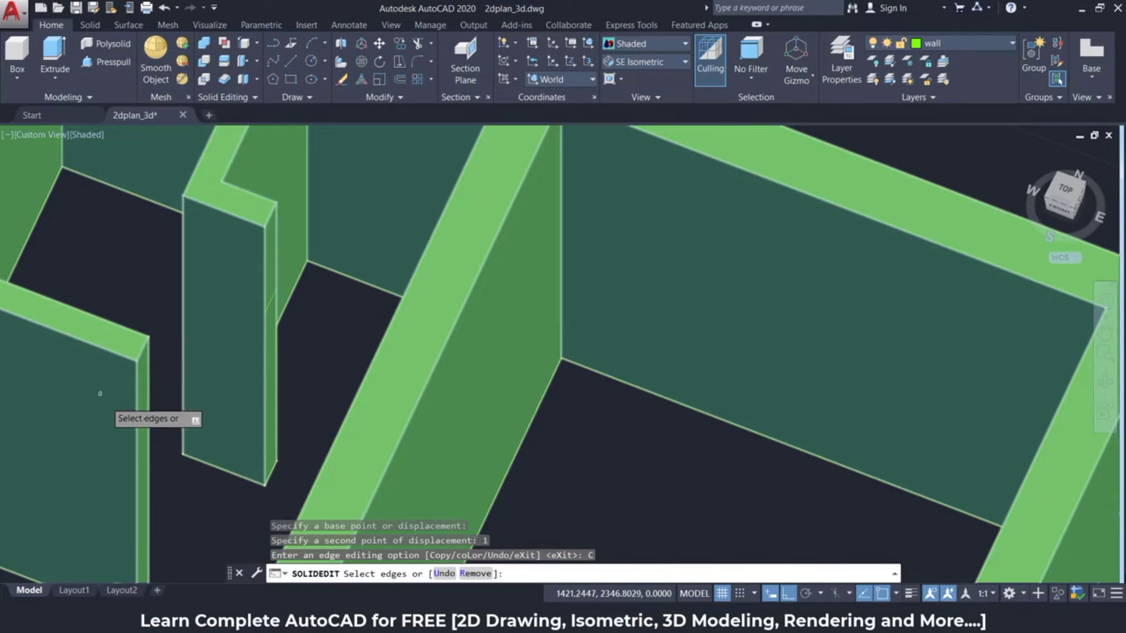
# - Zoom and orbit the view to face the wall beside the doorway
pyautogui.scroll(-3, 151, 372)
pyautogui.scroll(-2, 154, 367)
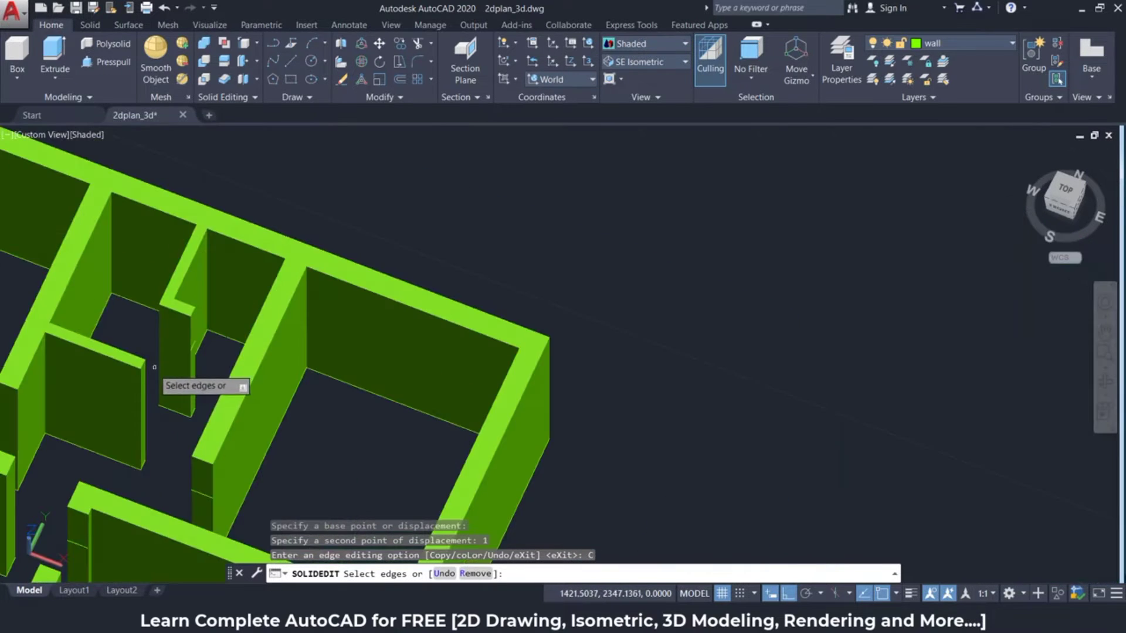
pyautogui.moveTo(94, 405); pyautogui.dragTo(510, 410, button='middle')
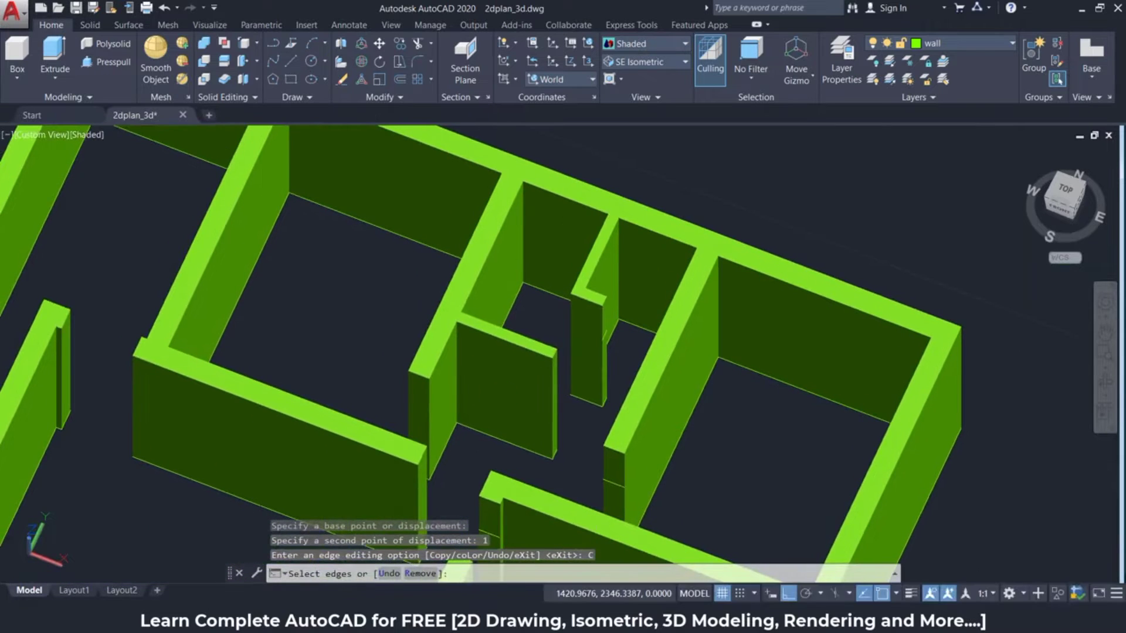
pyautogui.moveTo(201, 334); pyautogui.dragTo(326, 339, button='middle')
pyautogui.scroll(3, 264, 376)
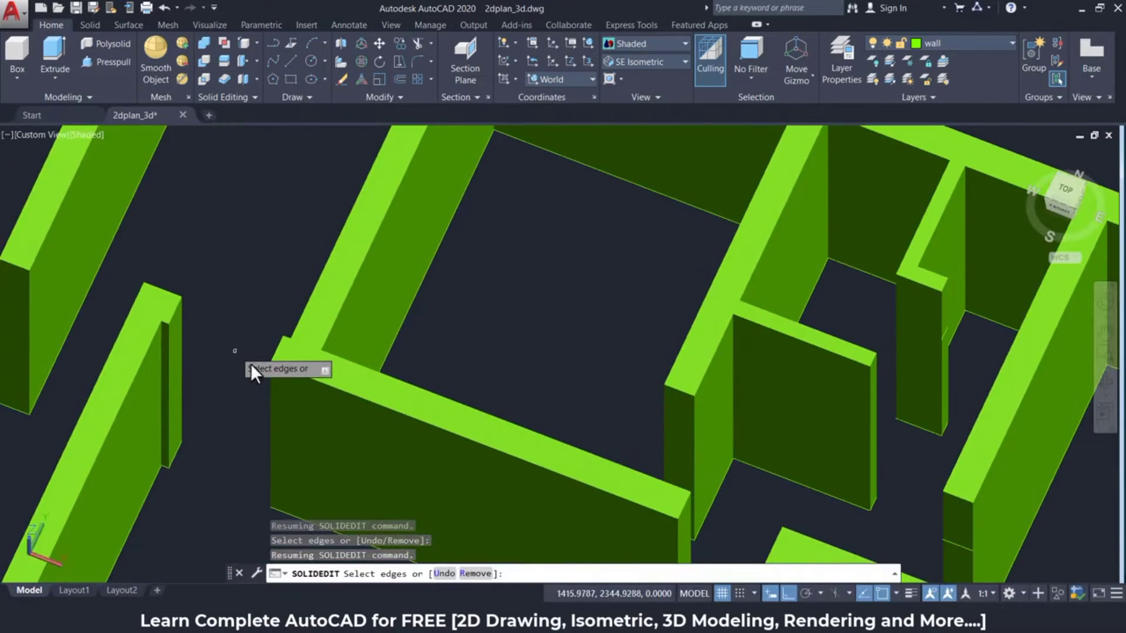
pyautogui.moveTo(251, 364)
pyautogui.keyDown('shift'); pyautogui.mouseDown(button='middle')
pyautogui.moveTo(348, 394)
pyautogui.moveTo(455, 357)
pyautogui.mouseUp(button='middle'); pyautogui.keyUp('shift')
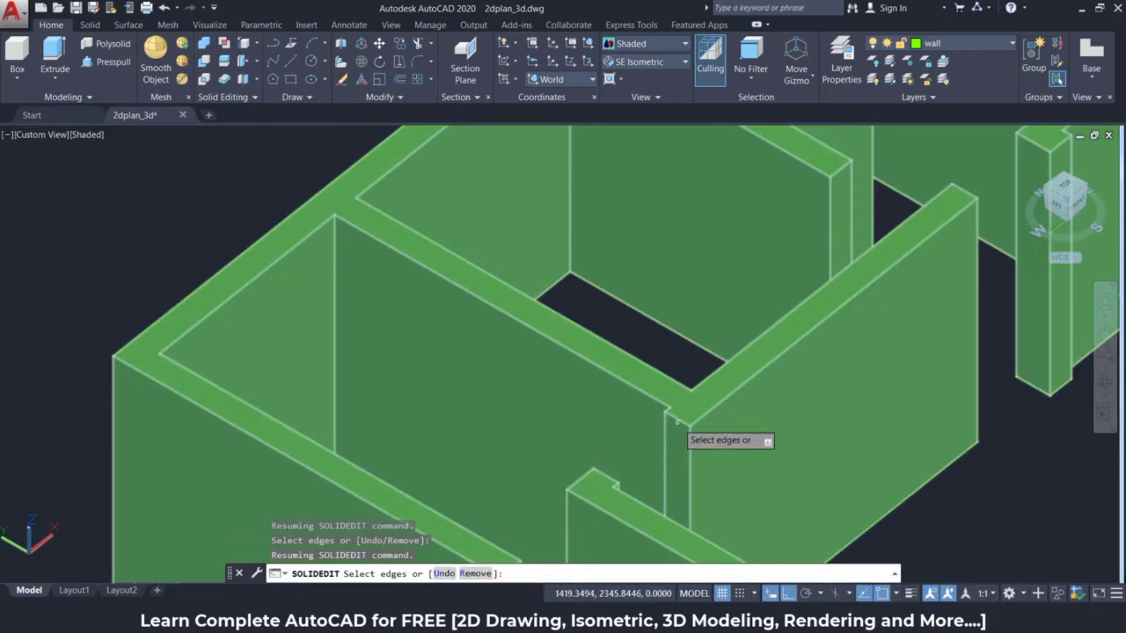
# - Copy the doorway wall's top edge 1 unit down (-Z), then exit the edge options
pyautogui.click(677, 420)
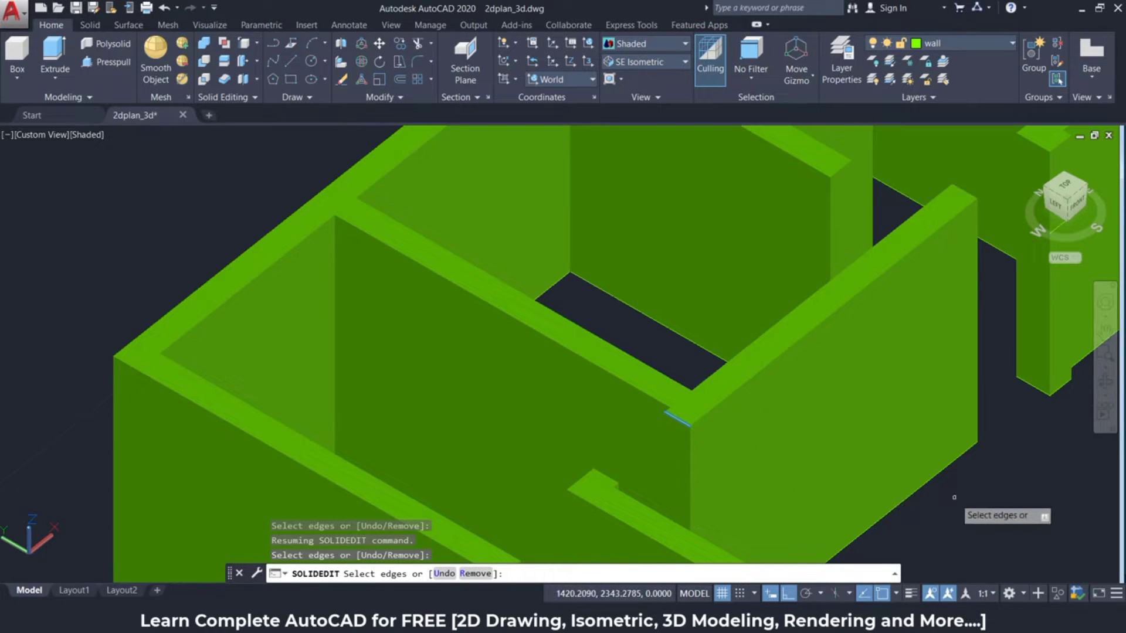
pyautogui.press('Return')
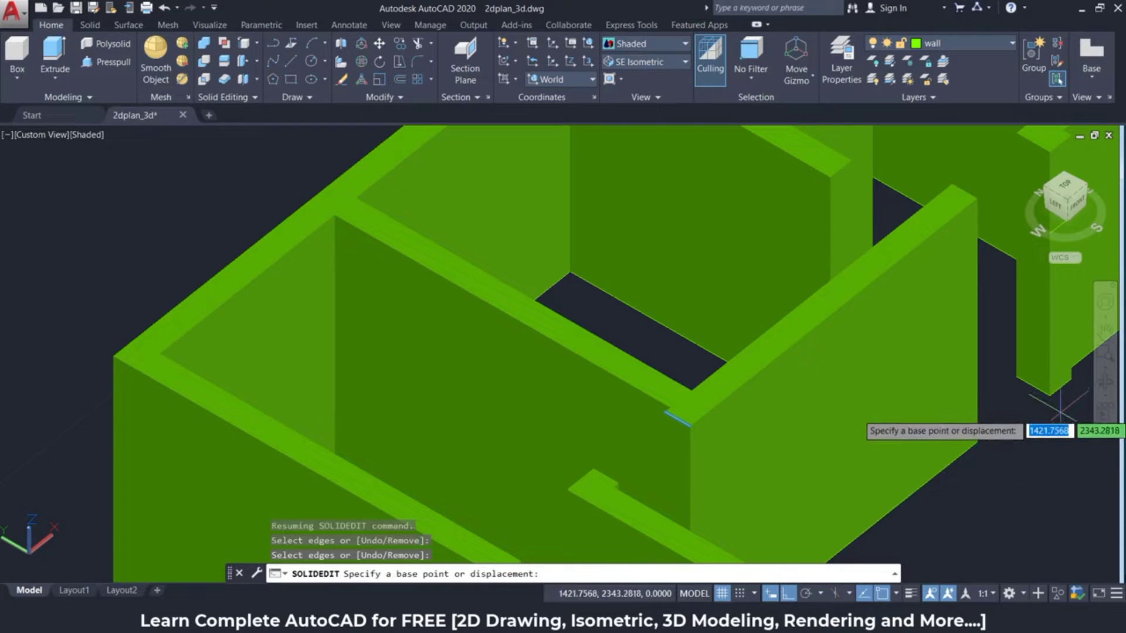
pyautogui.click(1032, 420)
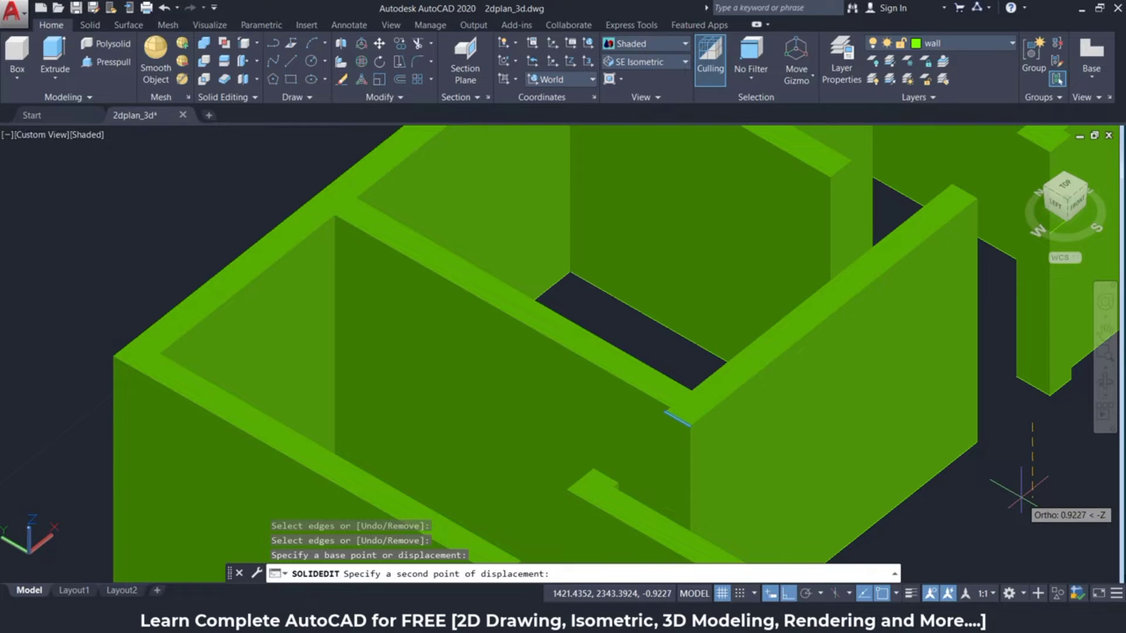
pyautogui.write('1')
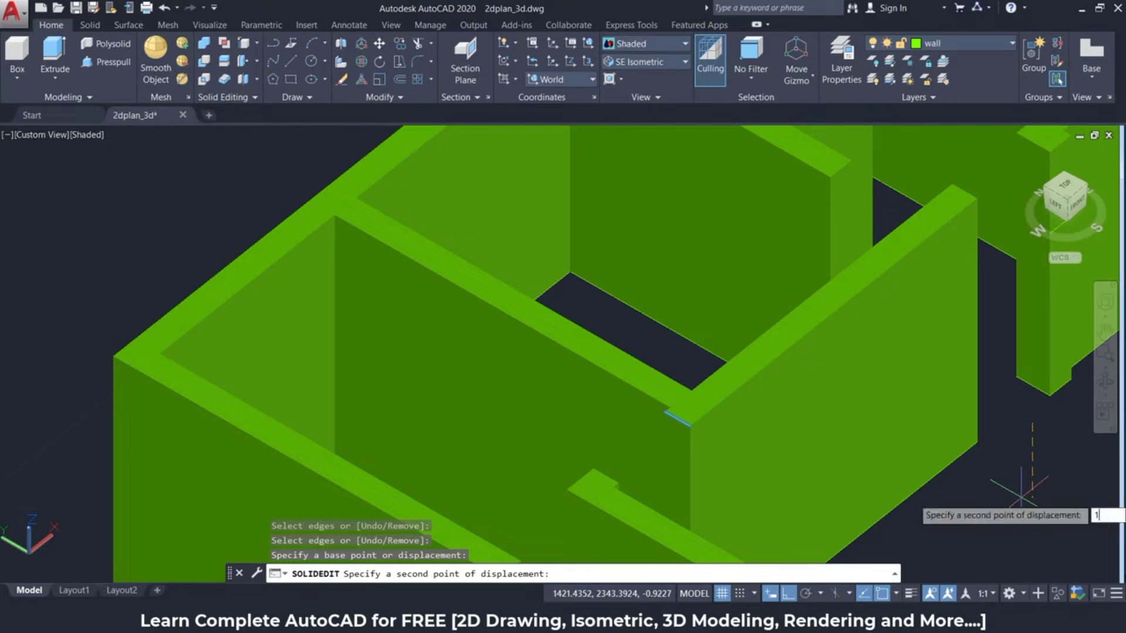
pyautogui.press('Return')
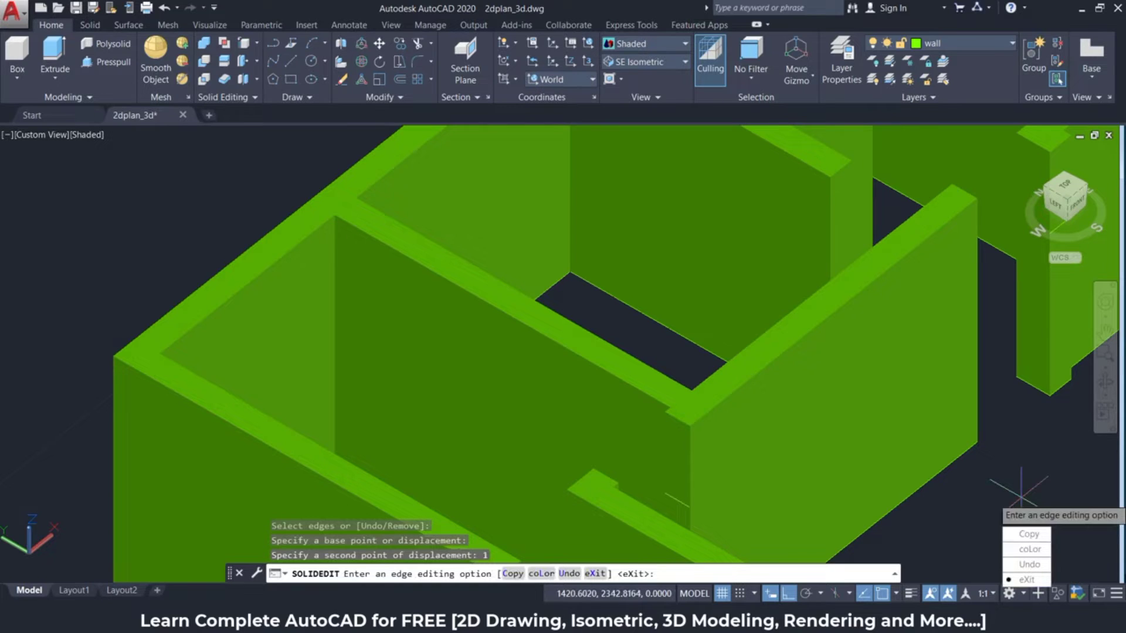
pyautogui.press('Return')
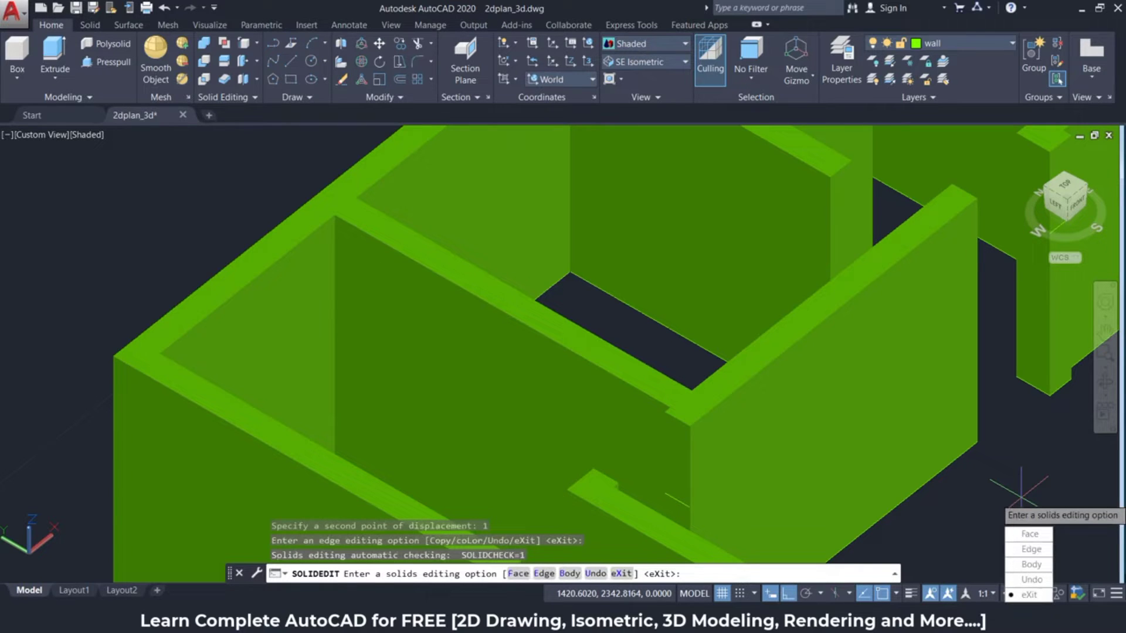
# - End SOLIDEDIT, then orbit and pan to look down on the free-standing wall end
pyautogui.press('Return')
pyautogui.keyDown('shift'); pyautogui.moveTo(1002, 510); pyautogui.dragTo(891, 519, button='middle'); pyautogui.keyUp('shift')
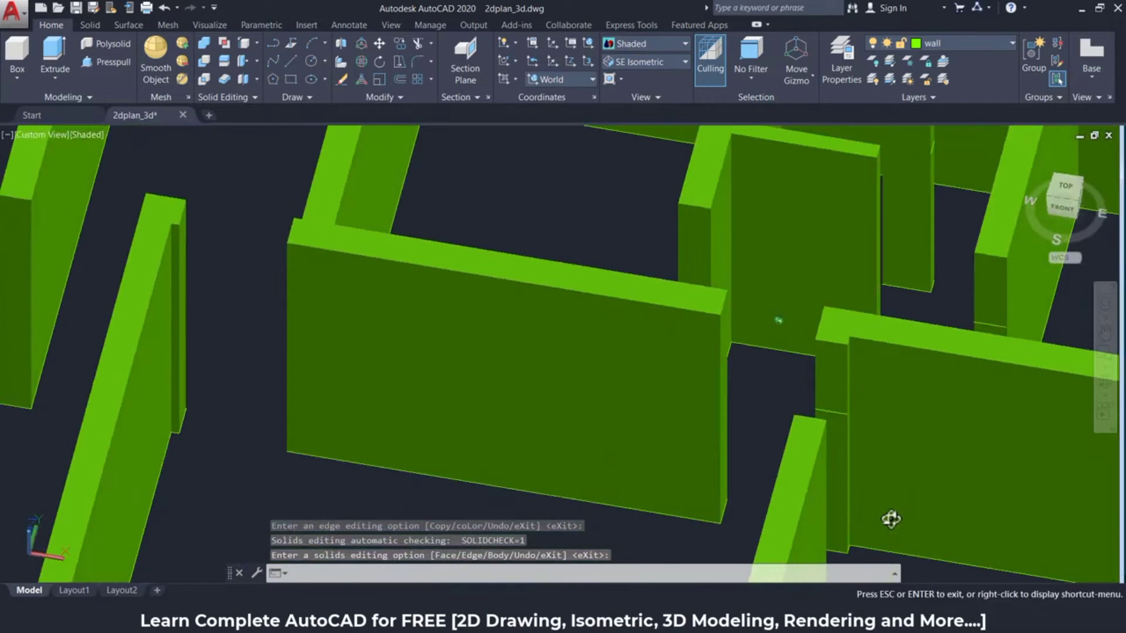
pyautogui.press('Return')
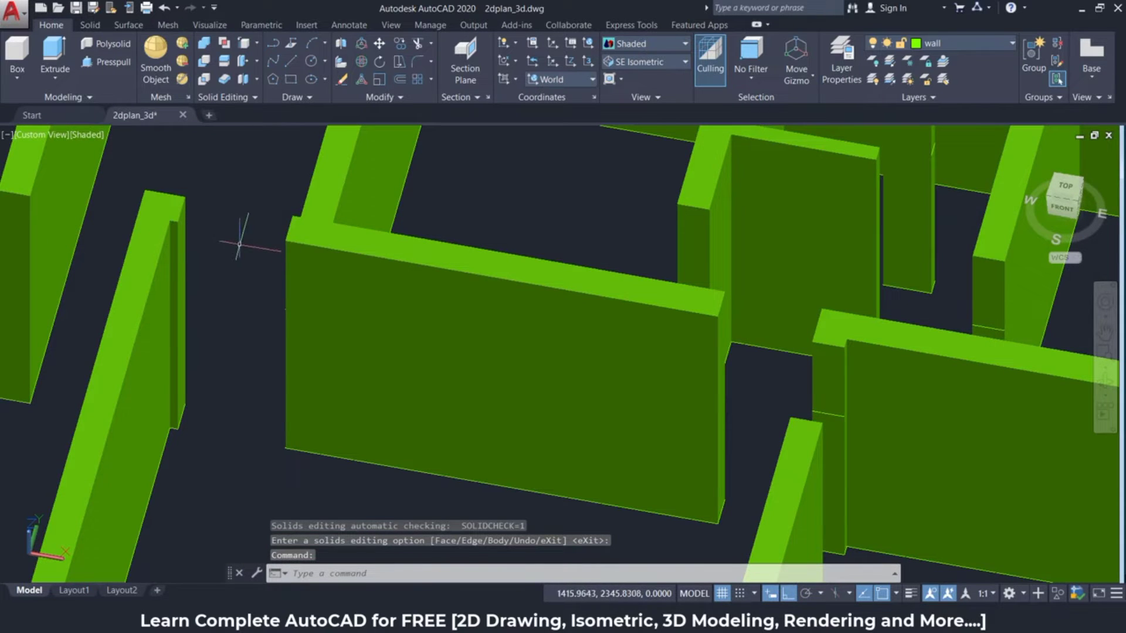
pyautogui.moveTo(239, 243); pyautogui.dragTo(472, 346, button='middle')
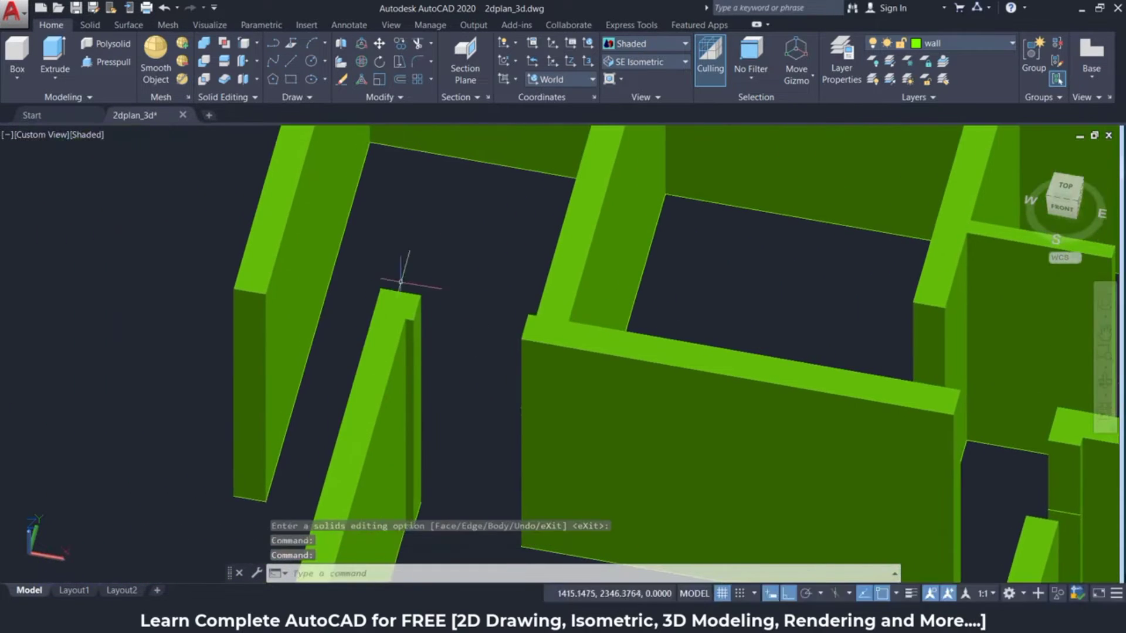
pyautogui.moveTo(422, 267)
pyautogui.keyDown('shift'); pyautogui.mouseDown(button='middle')
pyautogui.moveTo(364, 282)
pyautogui.moveTo(379, 290)
pyautogui.moveTo(371, 281)
pyautogui.mouseUp(button='middle'); pyautogui.keyUp('shift')
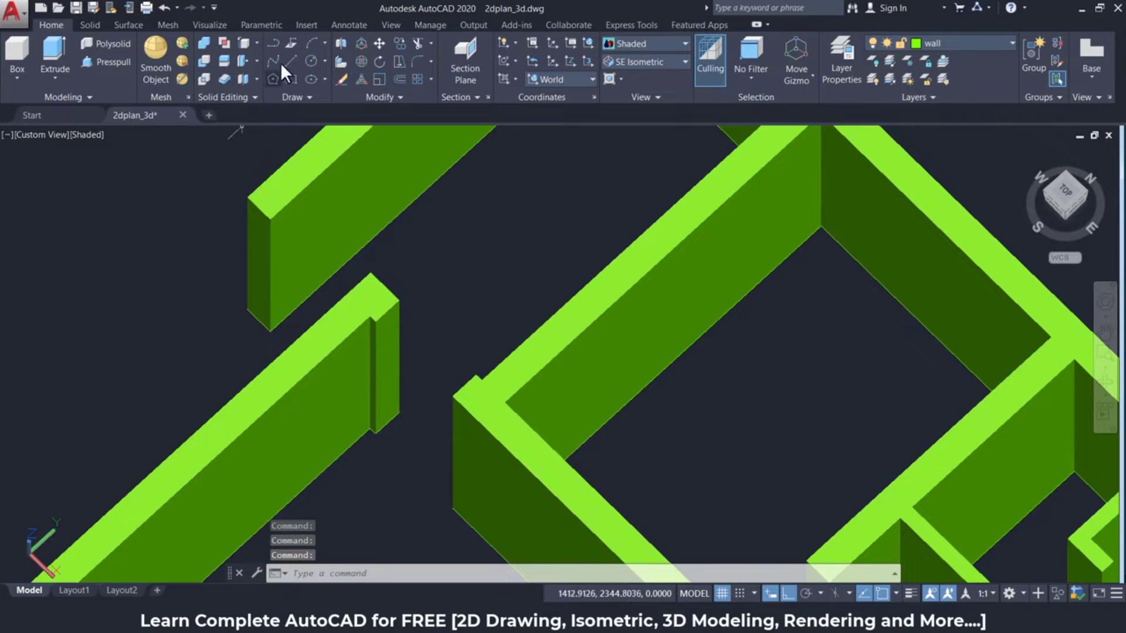
# - Copy the upper-left wall's top edge 1 unit down using Copy Edges
pyautogui.click(256, 40)
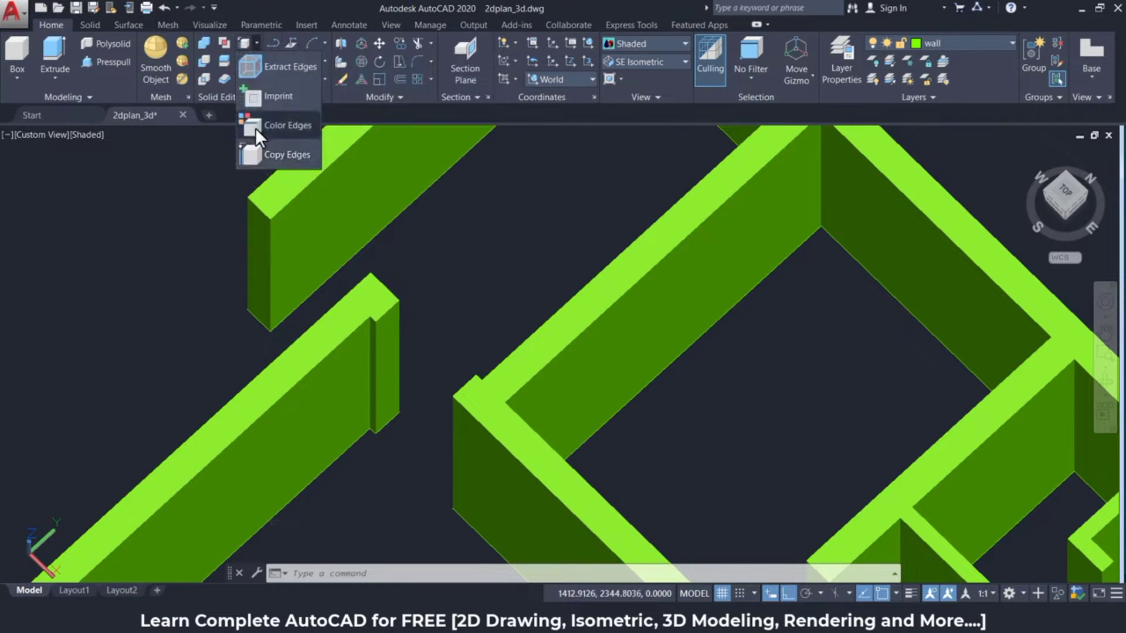
pyautogui.click(252, 157)
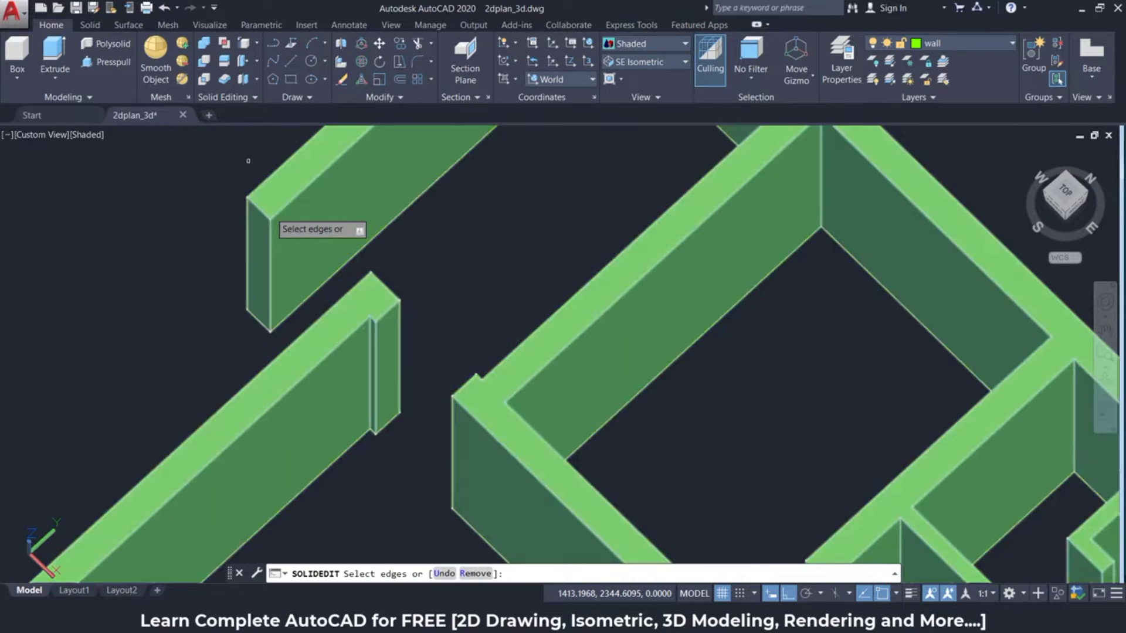
pyautogui.click(293, 200)
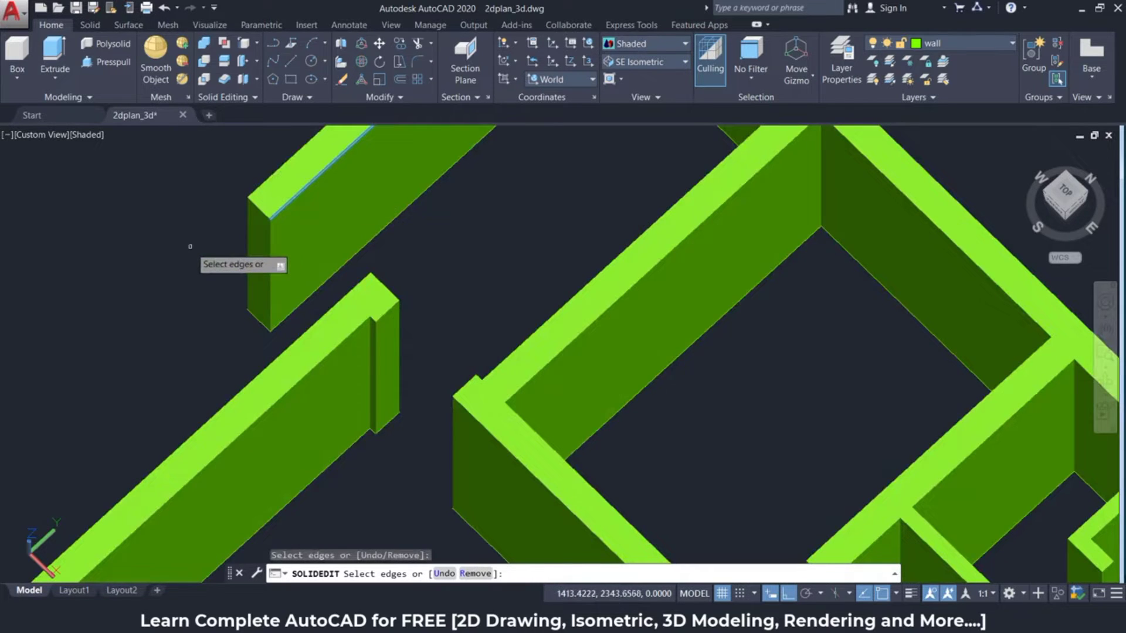
pyautogui.press('Return')
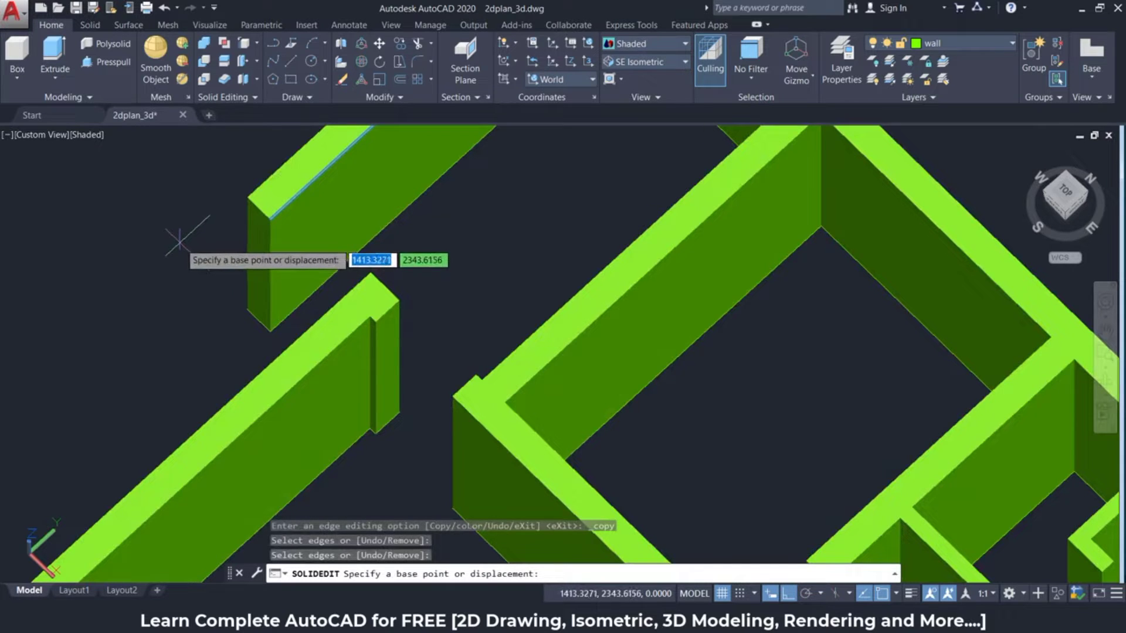
pyautogui.click(180, 240)
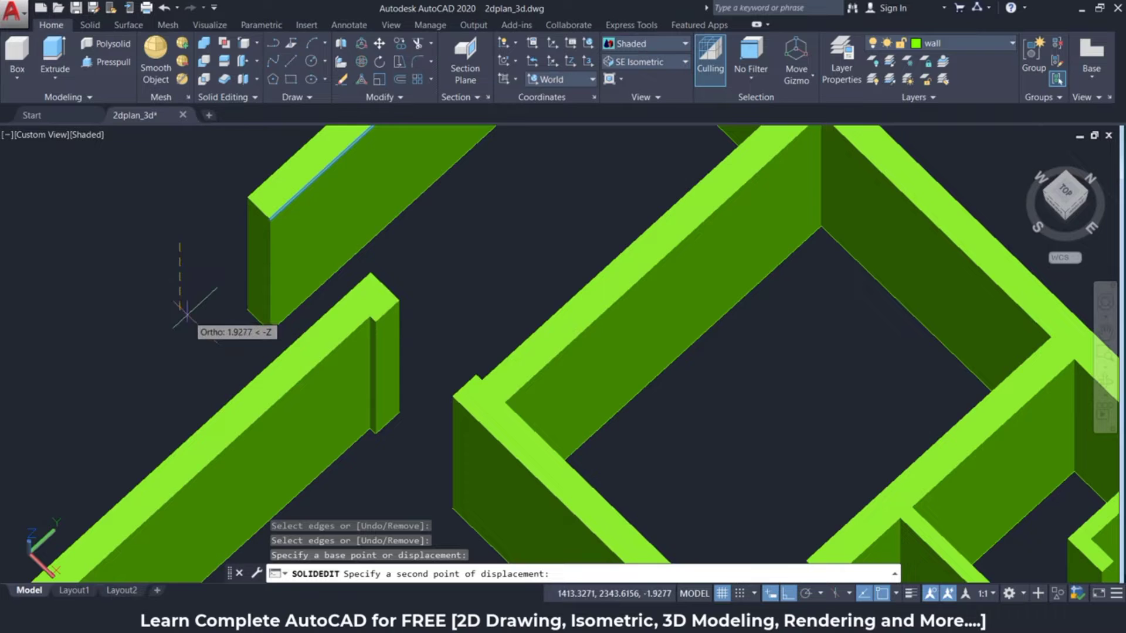
pyautogui.write('1')
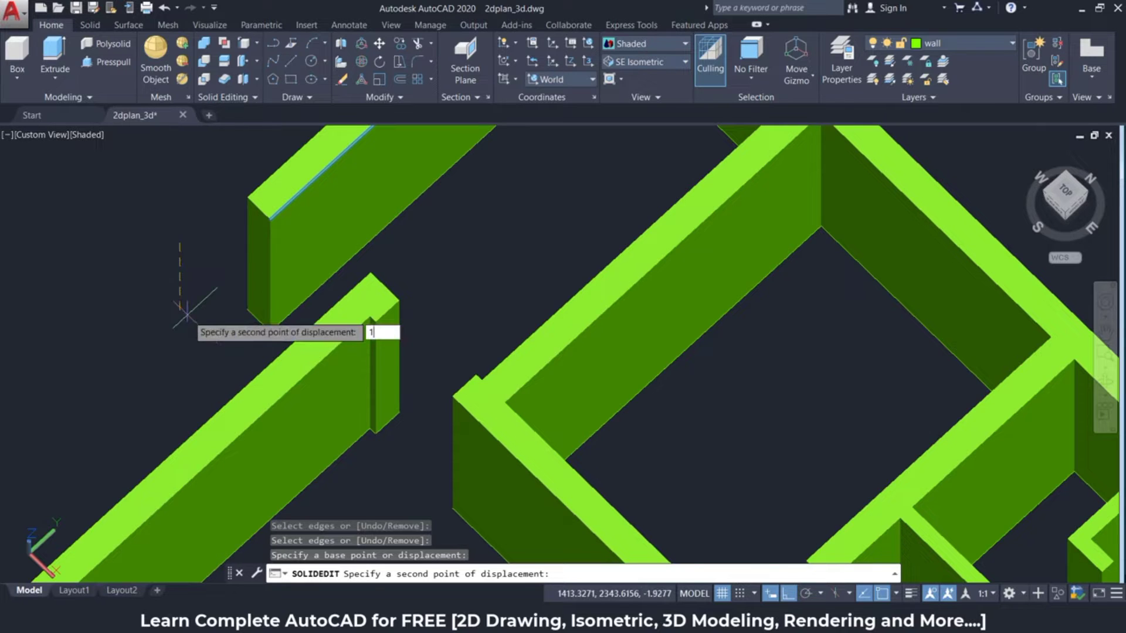
pyautogui.press('Return')
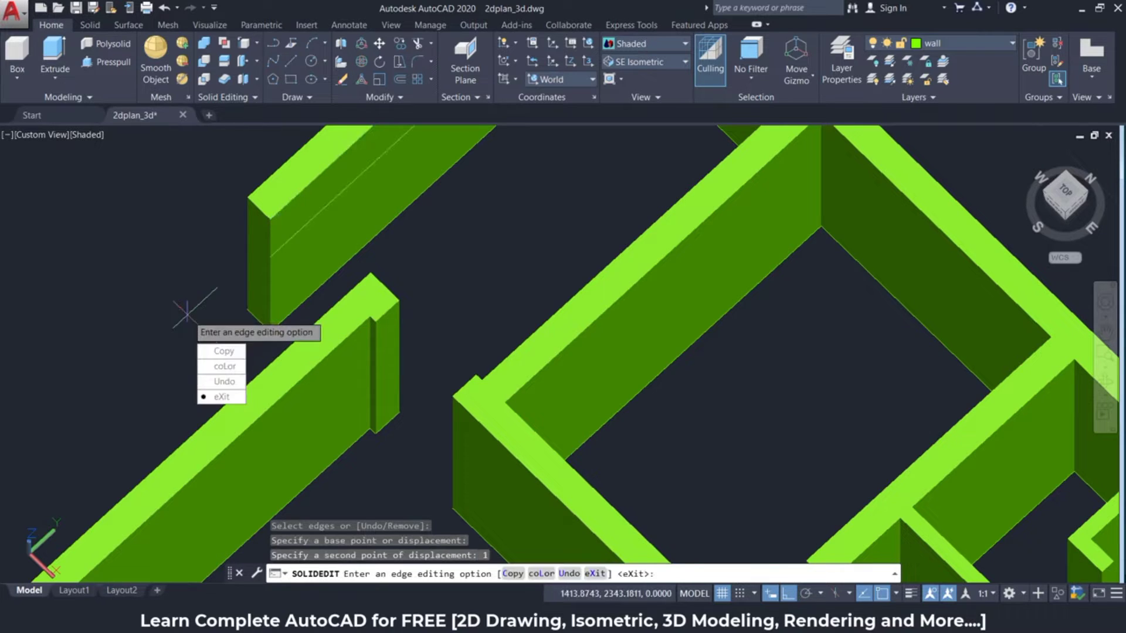
# - Copy the wall's vertical end edge 0.3 units along the wall face
pyautogui.click(223, 349)
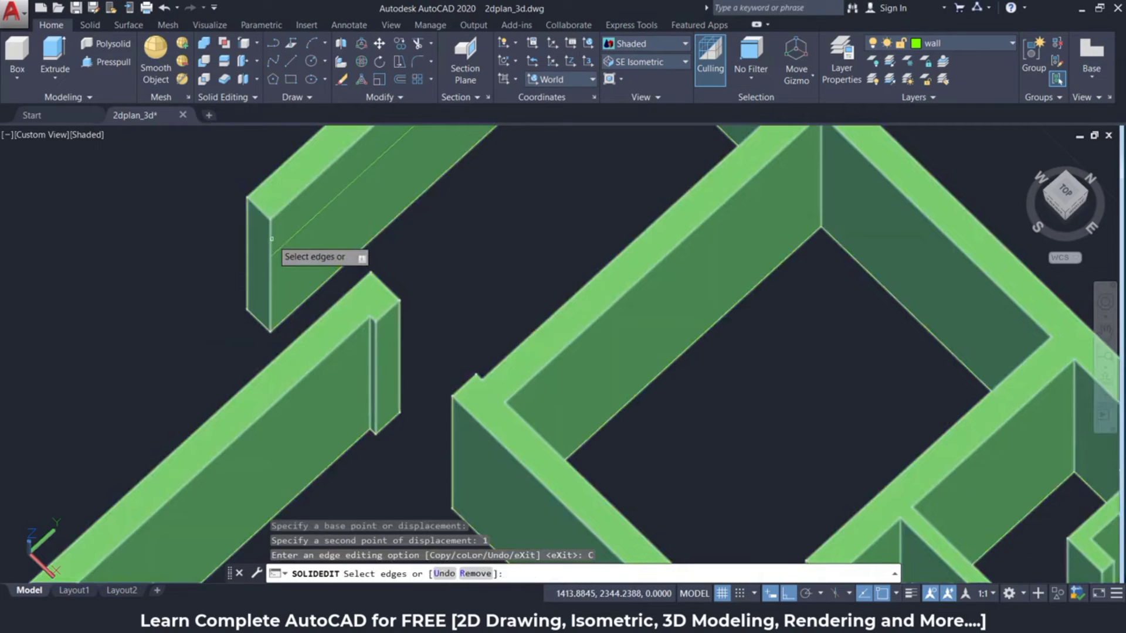
pyautogui.click(272, 239)
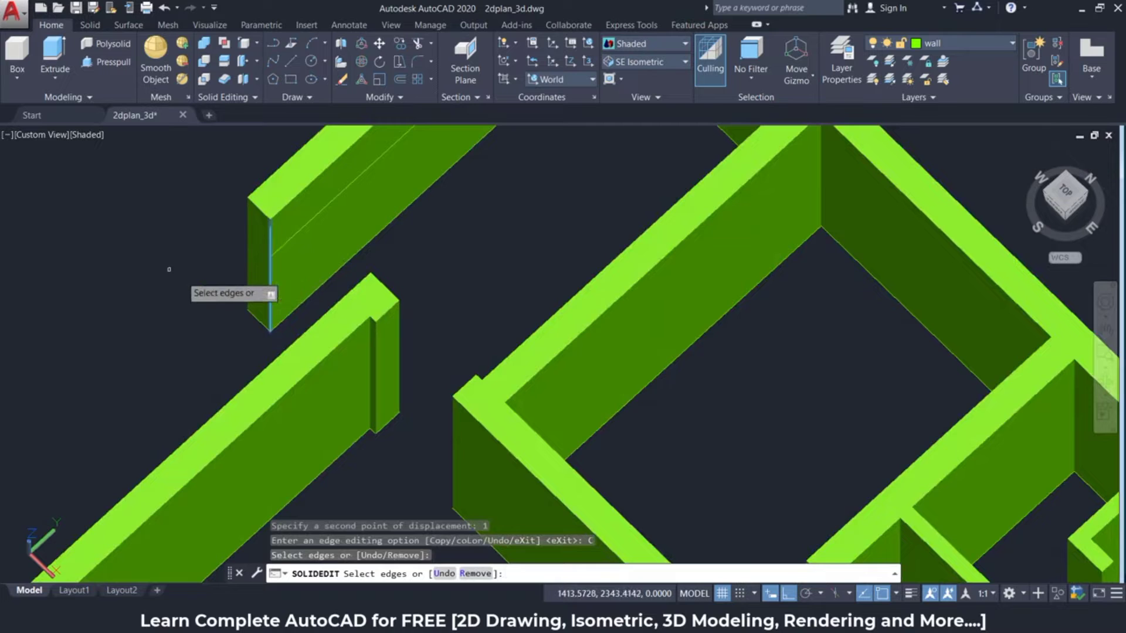
pyautogui.press('Return')
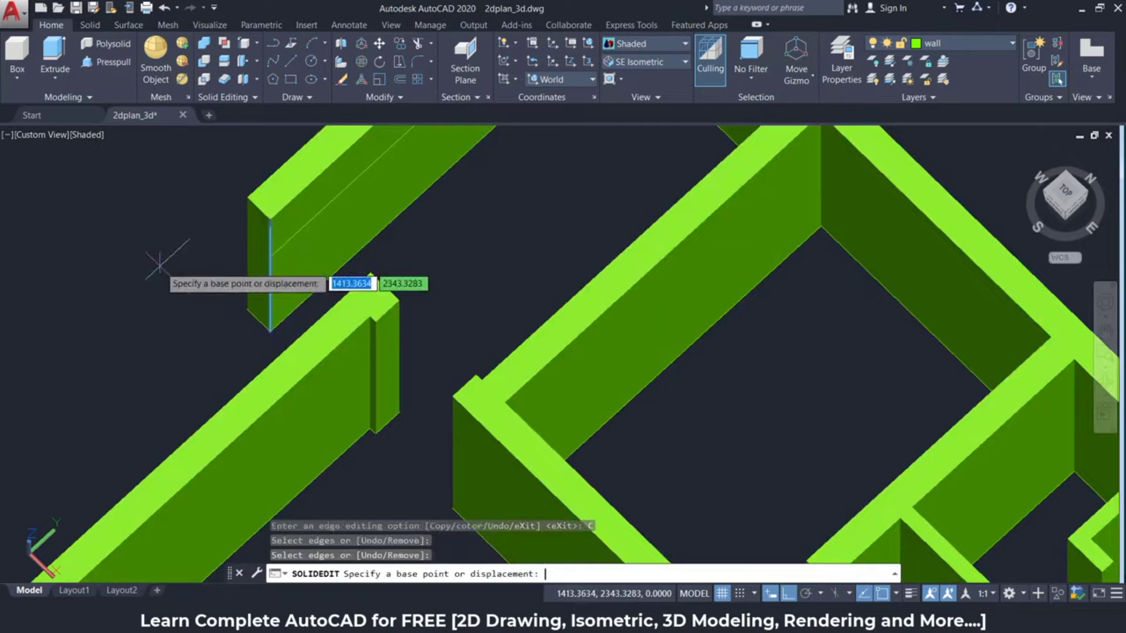
pyautogui.click(129, 209)
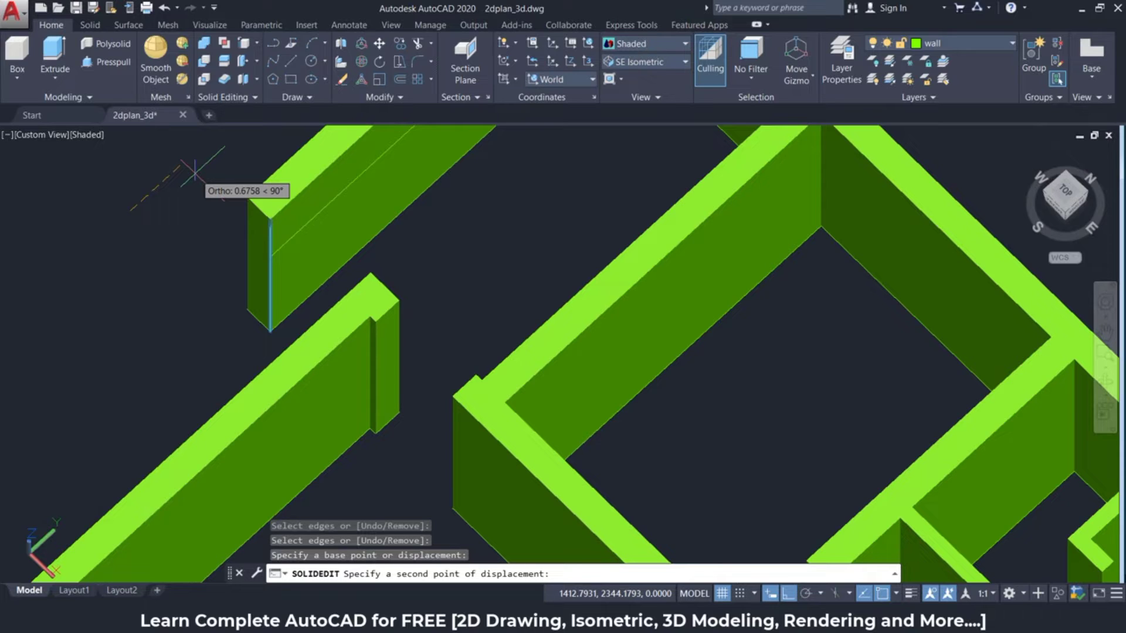
pyautogui.write('0.3')
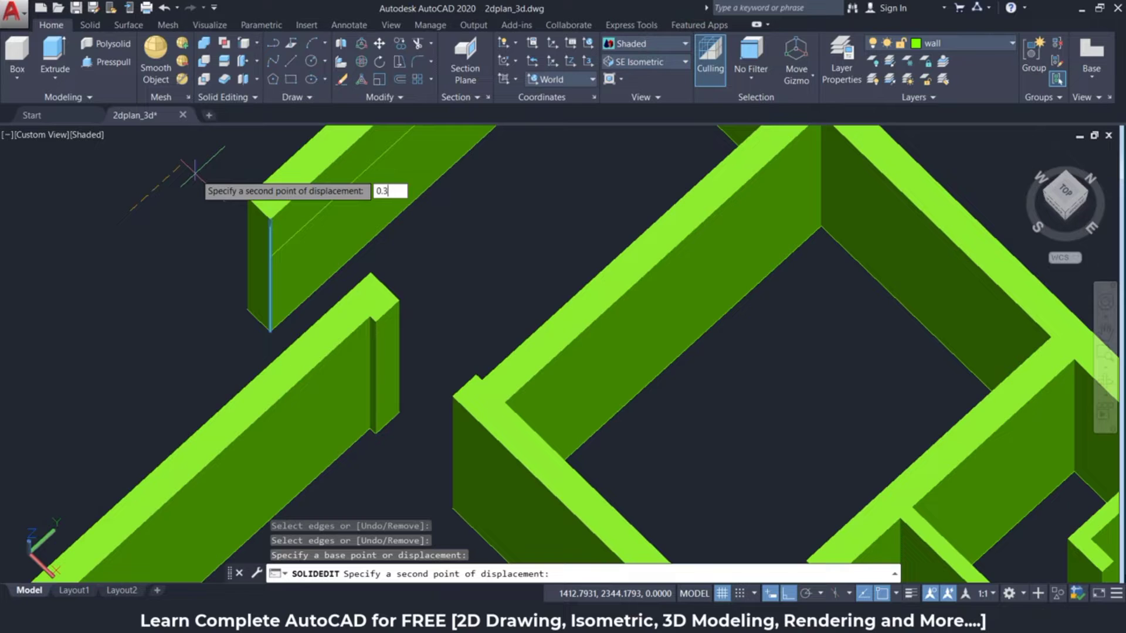
pyautogui.press('Return')
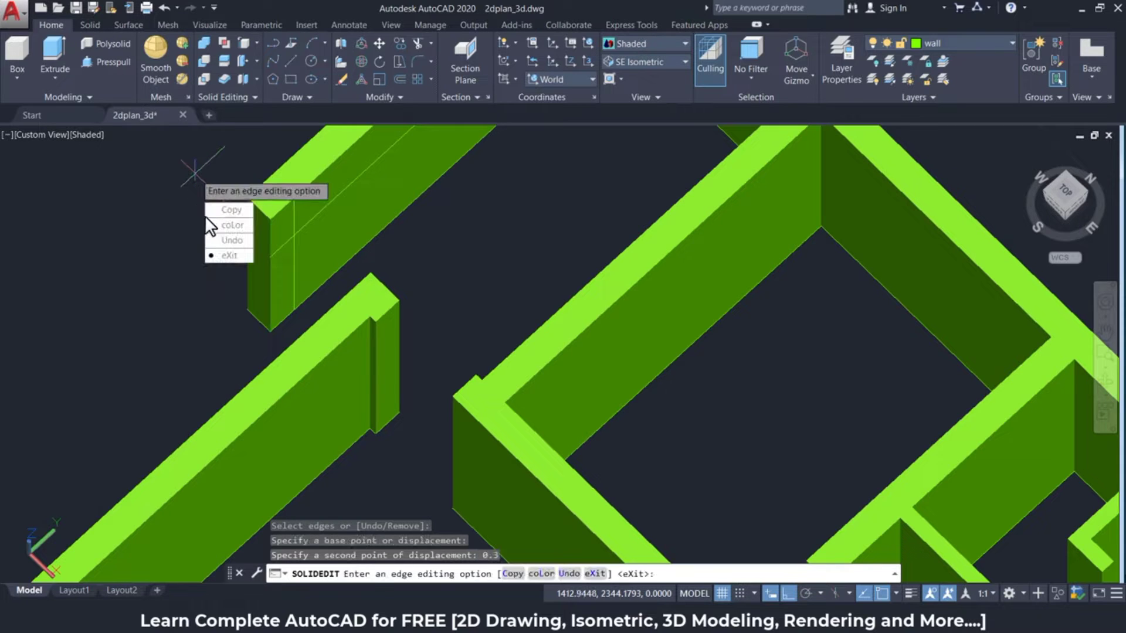
pyautogui.click(231, 254)
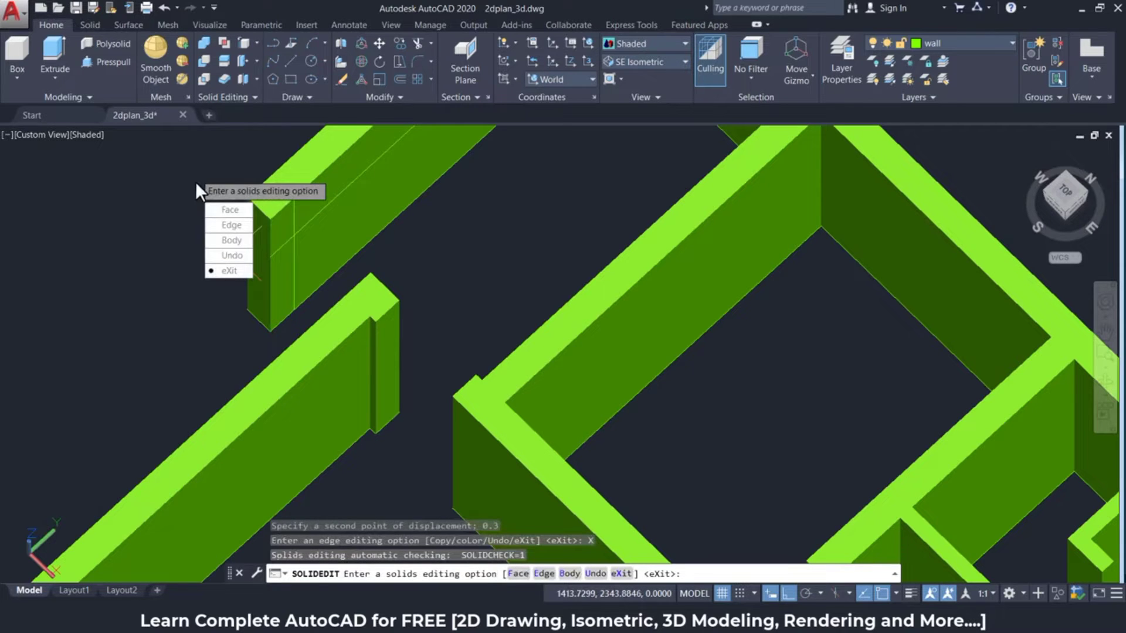
pyautogui.click(229, 270)
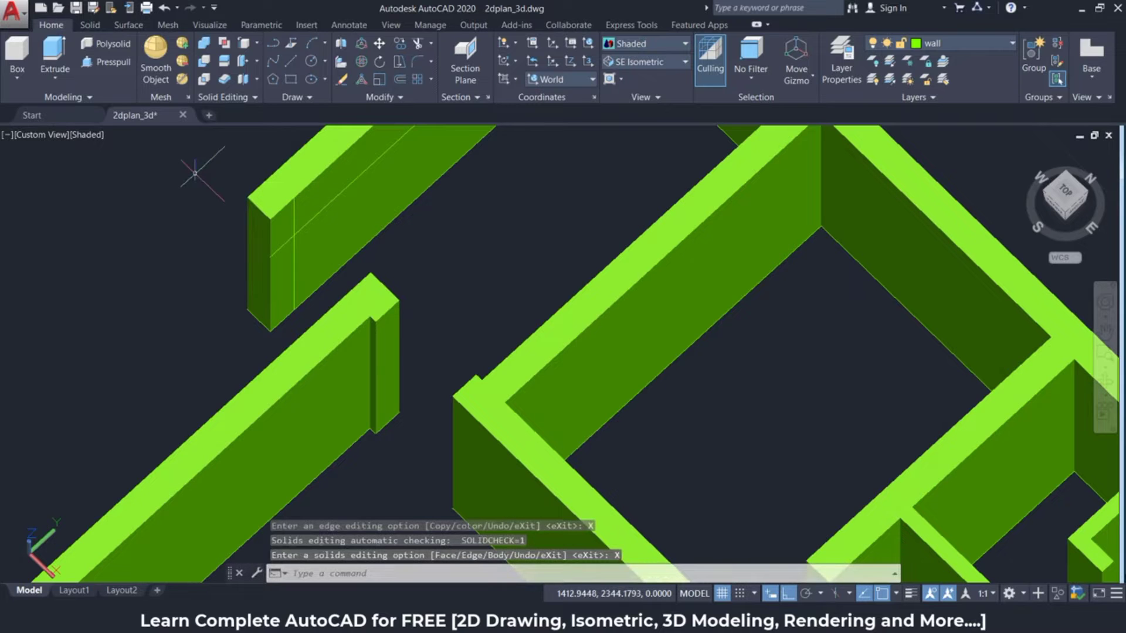
pyautogui.scroll(-3, 427, 368)
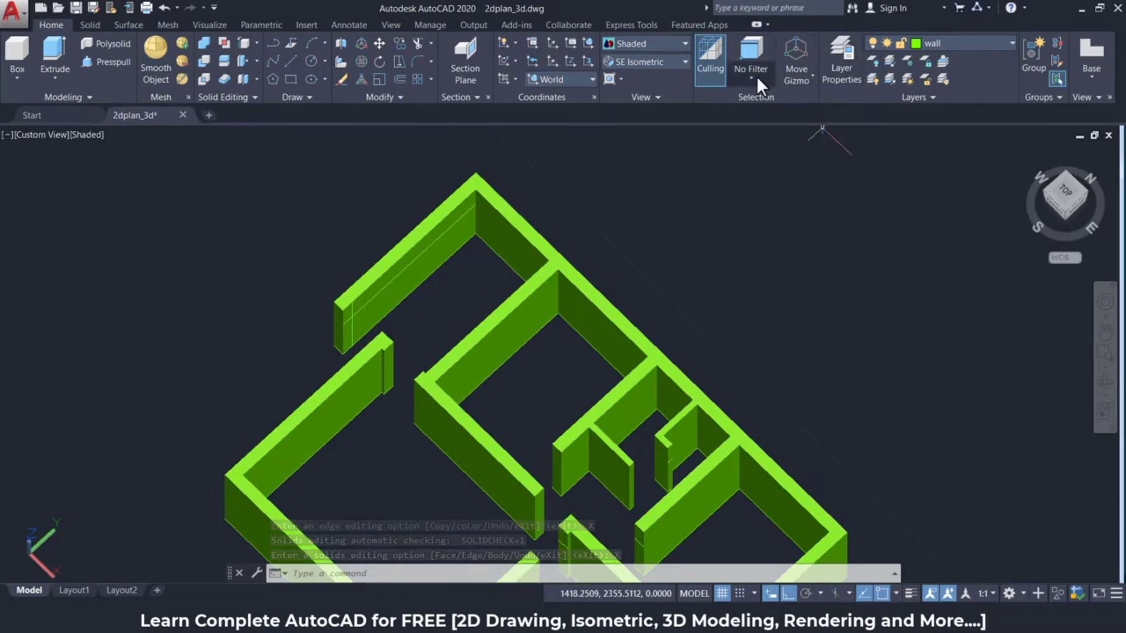
pyautogui.click(685, 61)
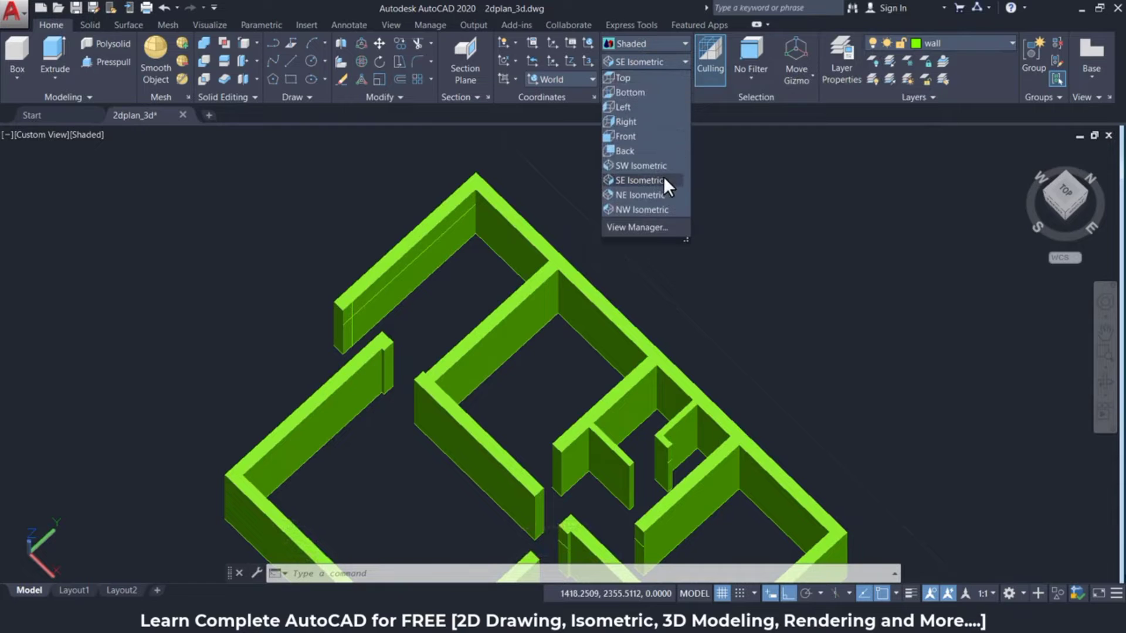
pyautogui.click(665, 179)
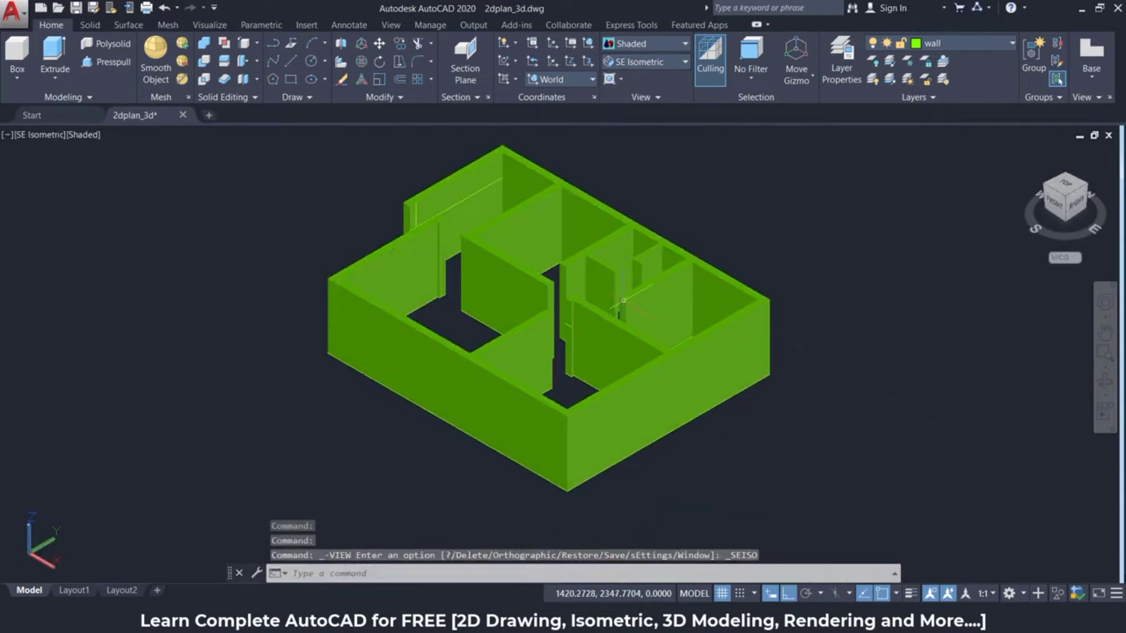
pyautogui.scroll(1, 623, 300)
pyautogui.scroll(2, 633, 310)
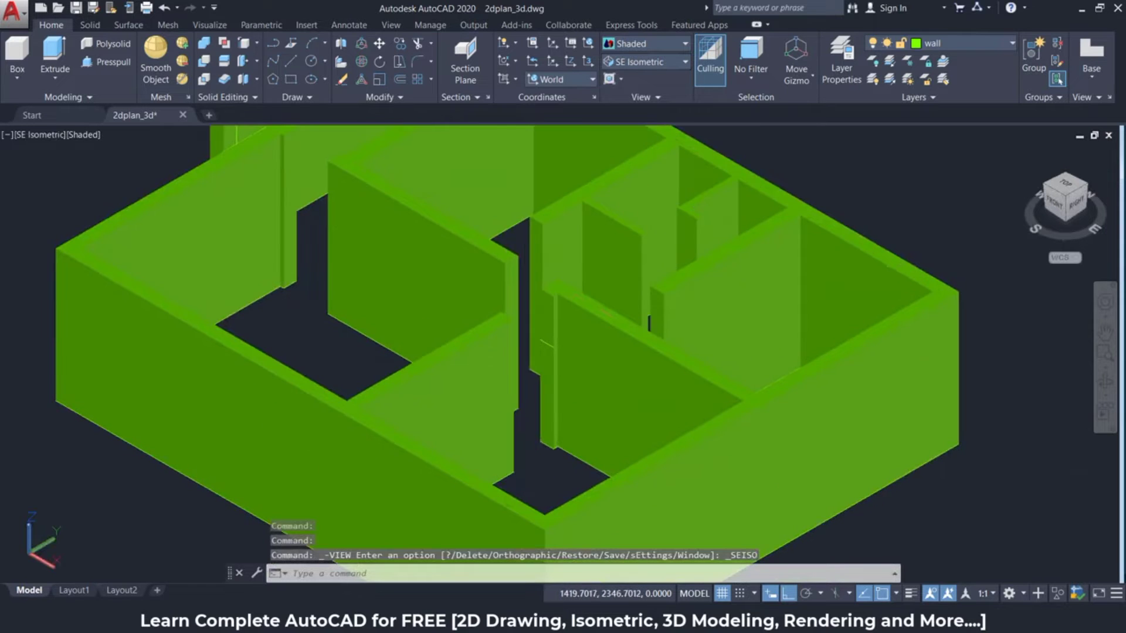
pyautogui.scroll(2, 557, 286)
pyautogui.scroll(1, 557, 286)
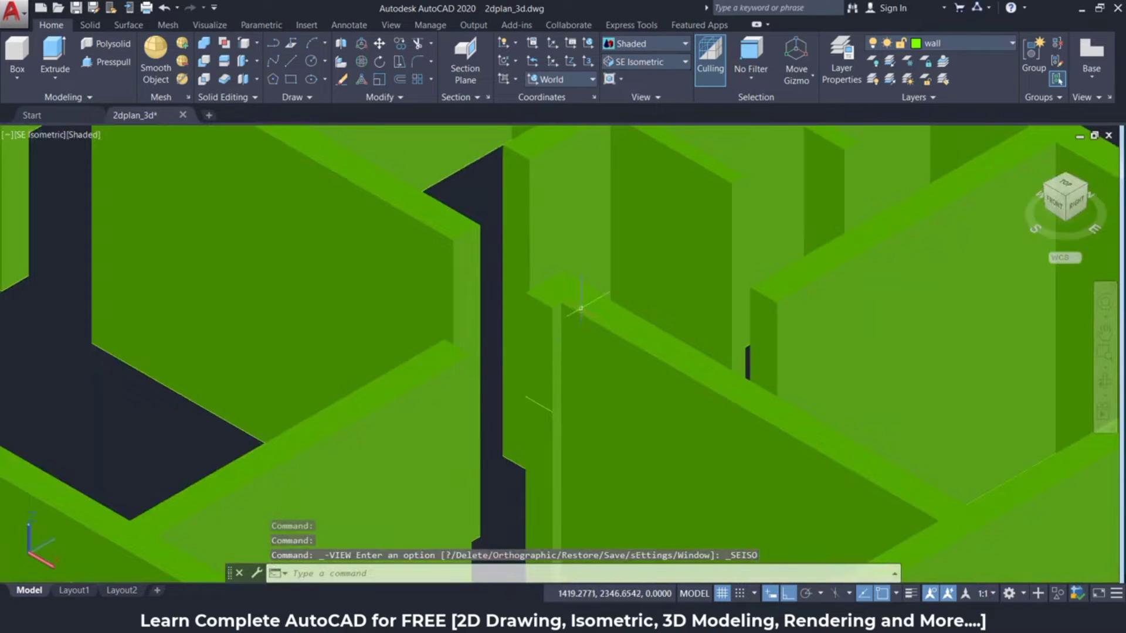
pyautogui.scroll(-2, 580, 307)
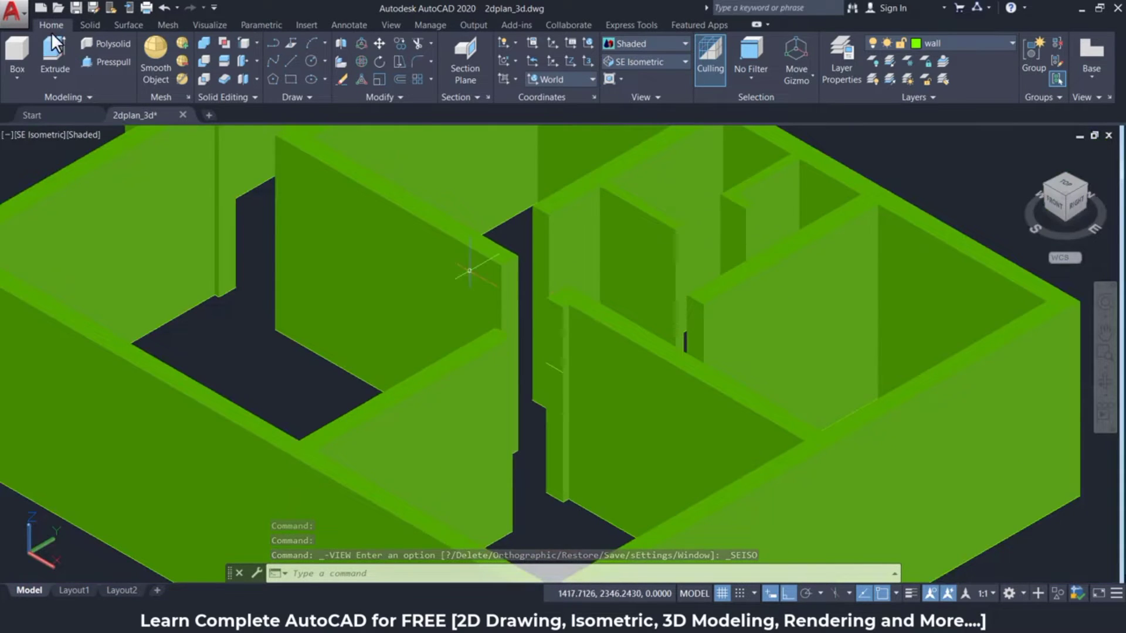
pyautogui.hotkey('ctrl', 'a')
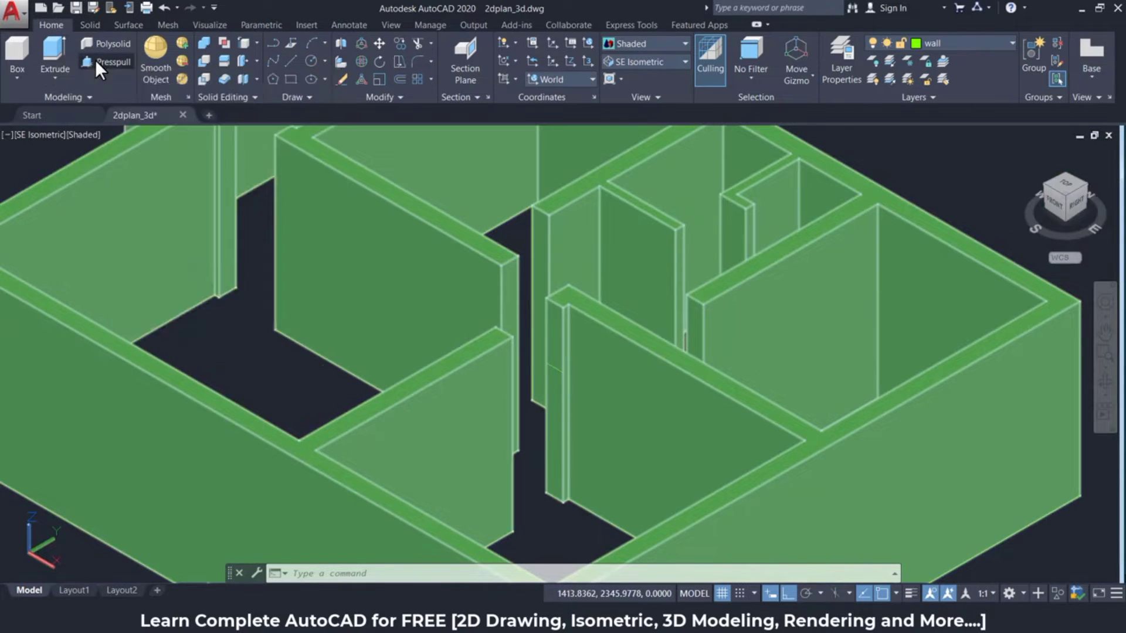
# - Presspull the rectangle on the partition wall's face through the wall to cut an opening
pyautogui.click(96, 63)
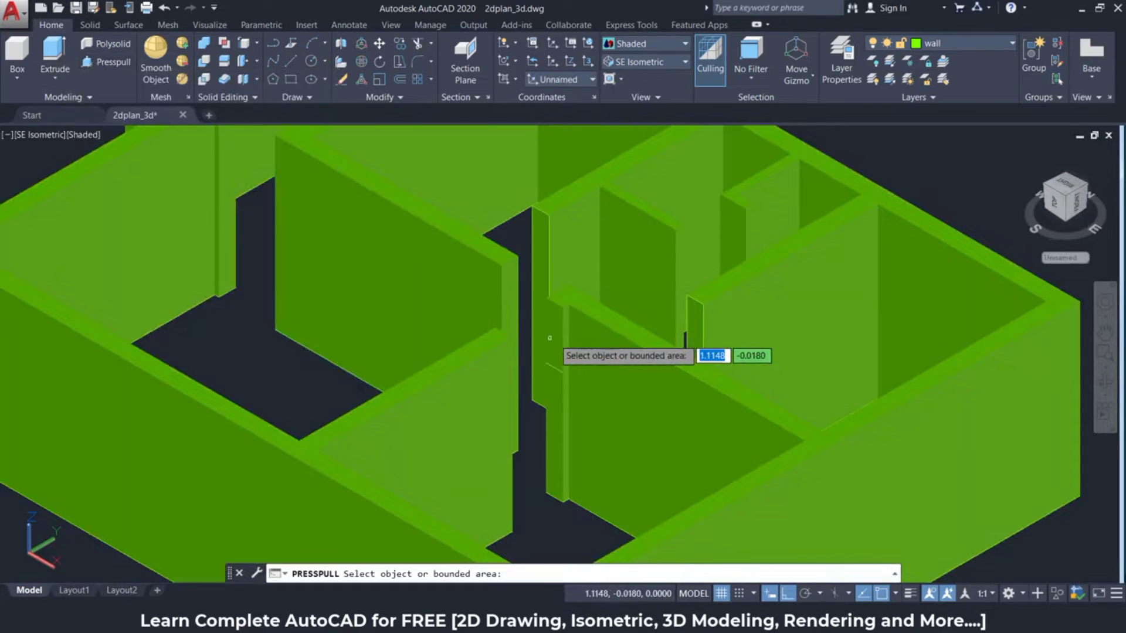
pyautogui.scroll(2, 549, 339)
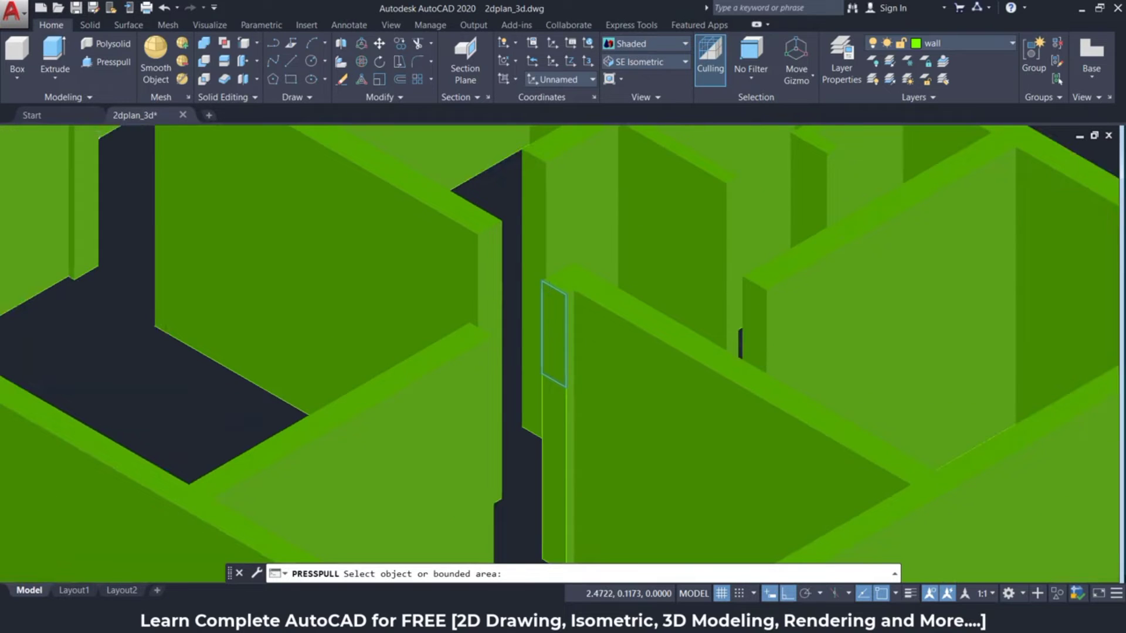
pyautogui.click(556, 338)
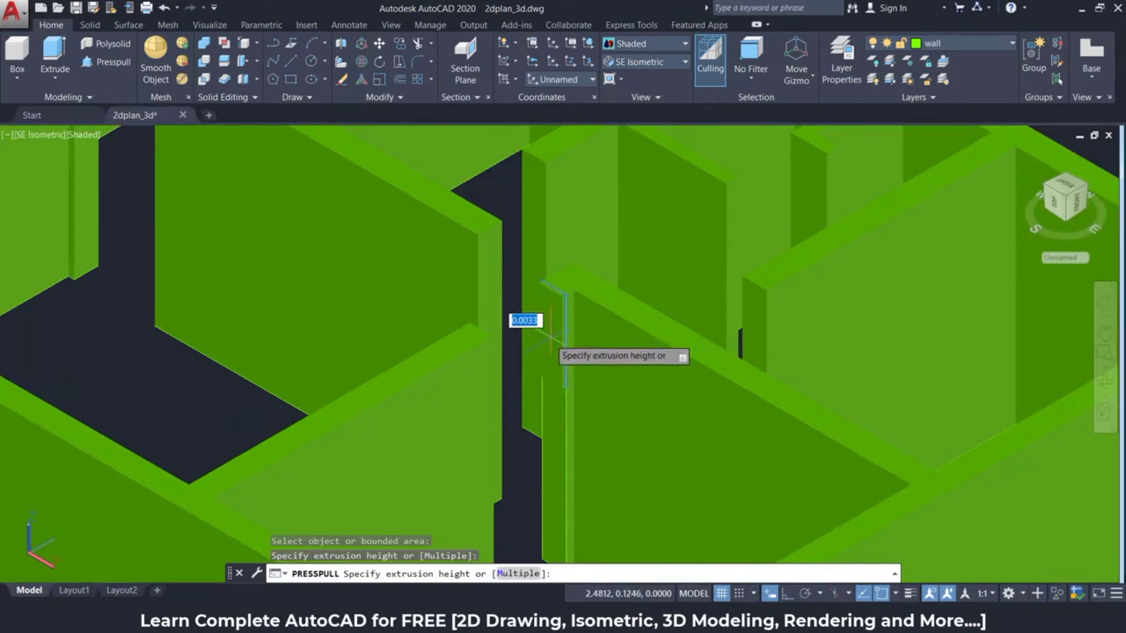
pyautogui.scroll(1, 502, 338)
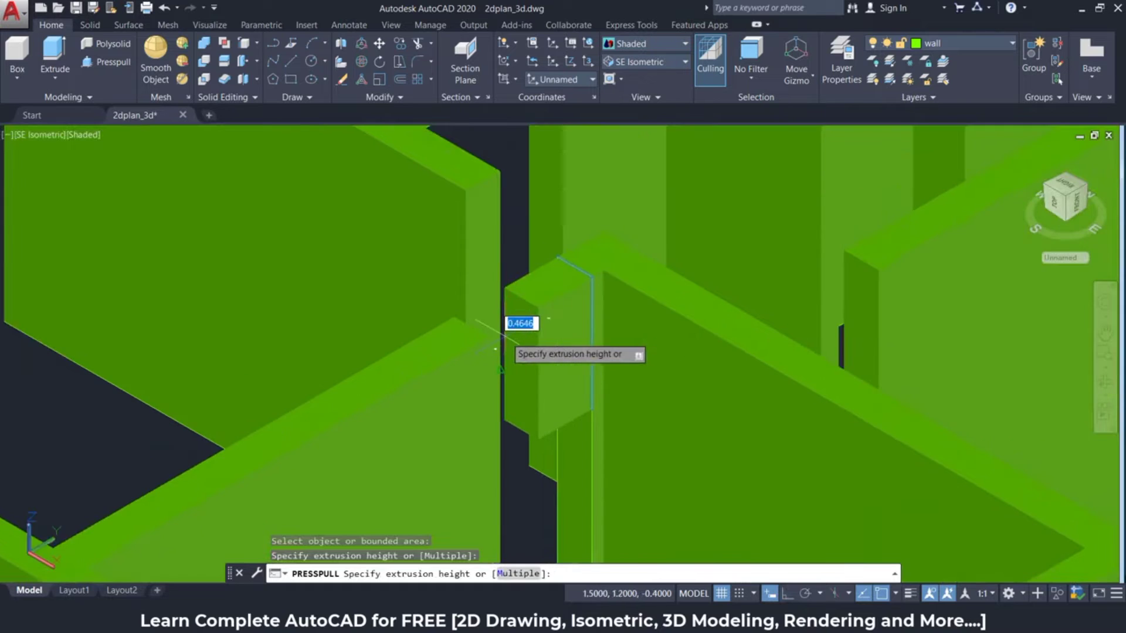
pyautogui.scroll(2, 498, 335)
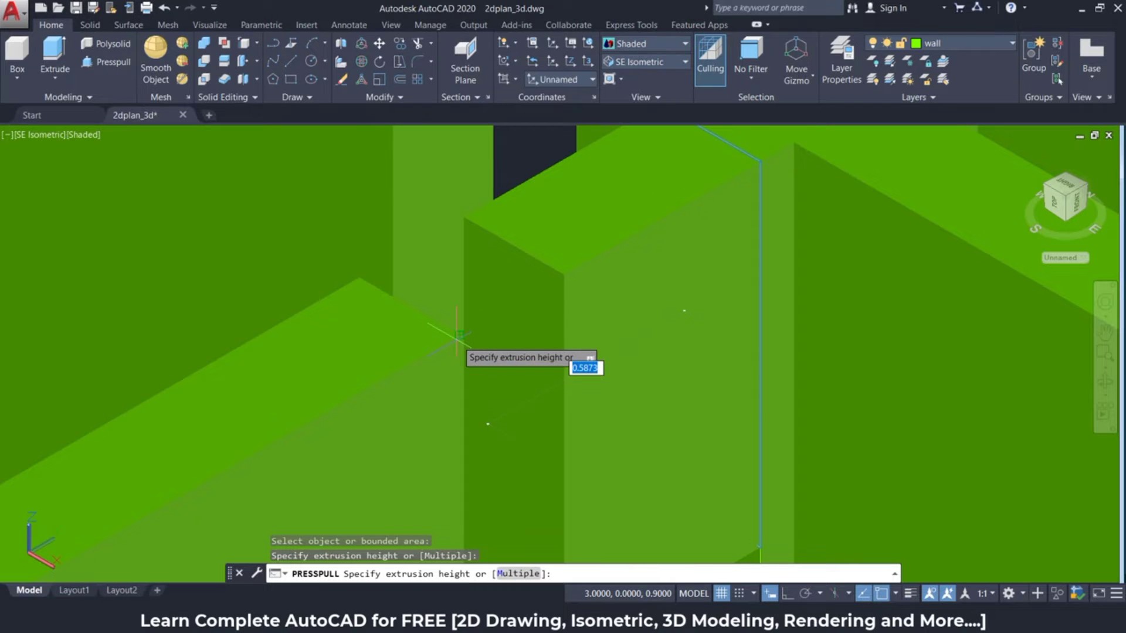
pyautogui.click(457, 335)
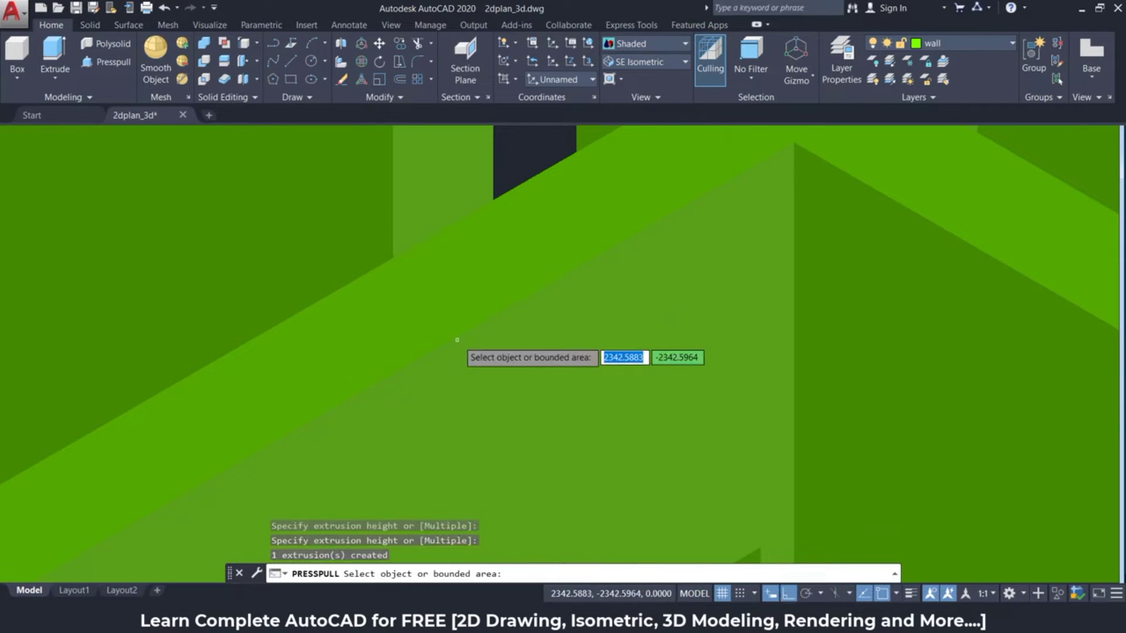
pyautogui.scroll(-5, 457, 340)
pyautogui.scroll(-4, 736, 318)
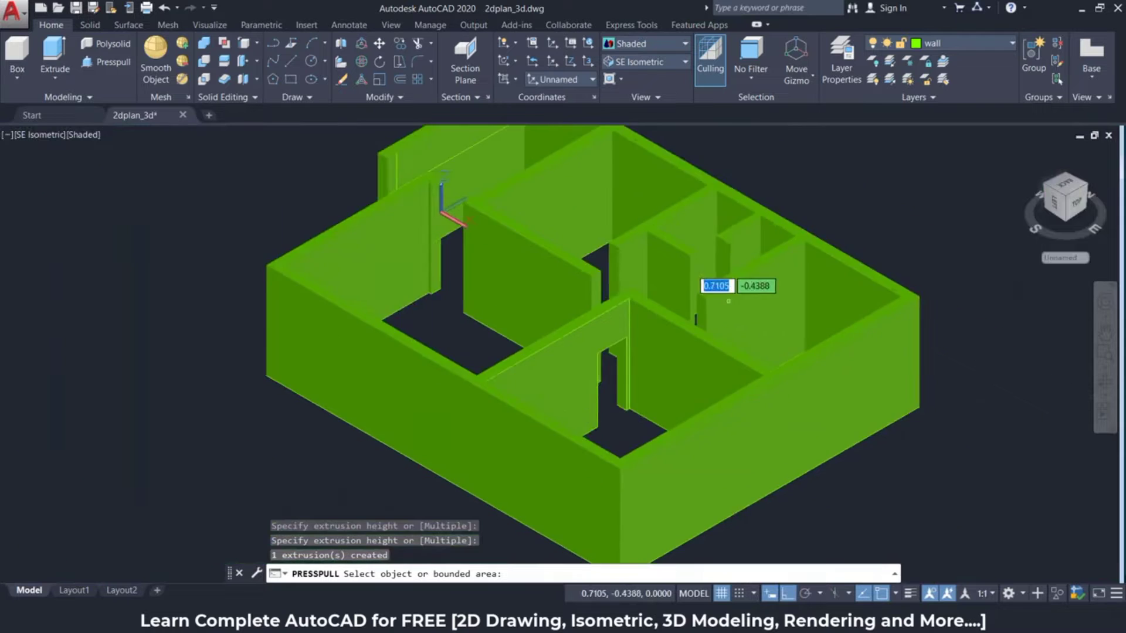
pyautogui.scroll(-2, 715, 293)
# - Orbit to the interior wall and Presspull its rectangle through to cut the opening
pyautogui.moveTo(691, 317)
pyautogui.keyDown('shift'); pyautogui.mouseDown(button='middle')
pyautogui.moveTo(678, 312)
pyautogui.moveTo(794, 306)
pyautogui.mouseUp(button='middle'); pyautogui.keyUp('shift')
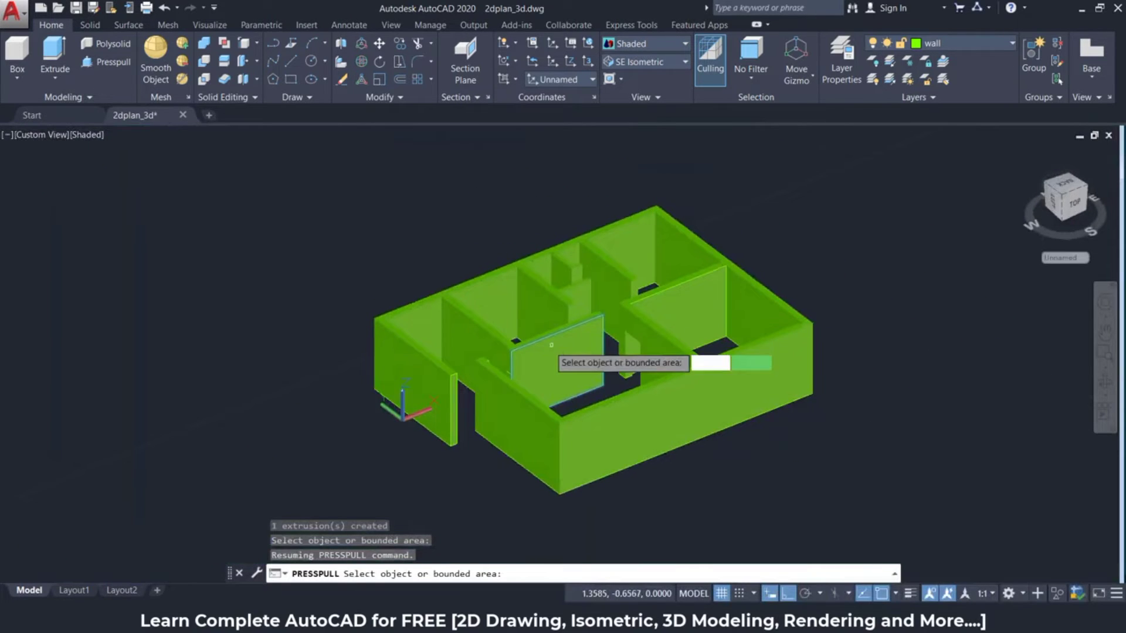
pyautogui.keyDown('shift'); pyautogui.moveTo(541, 347); pyautogui.dragTo(552, 373, button='middle'); pyautogui.keyUp('shift')
pyautogui.scroll(2, 551, 373)
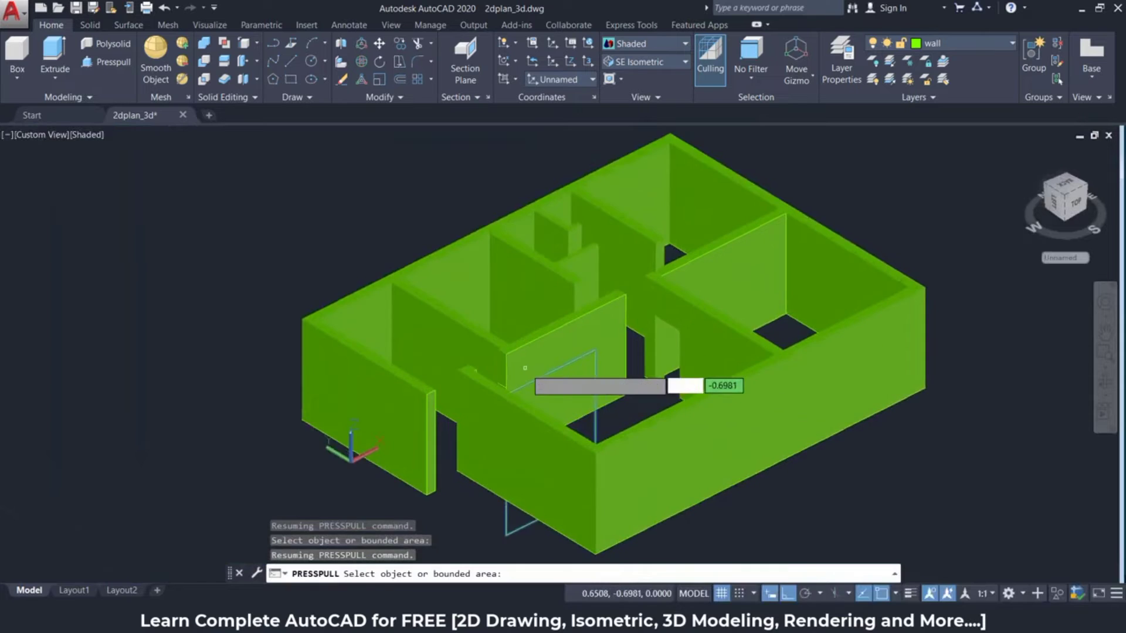
pyautogui.scroll(3, 519, 375)
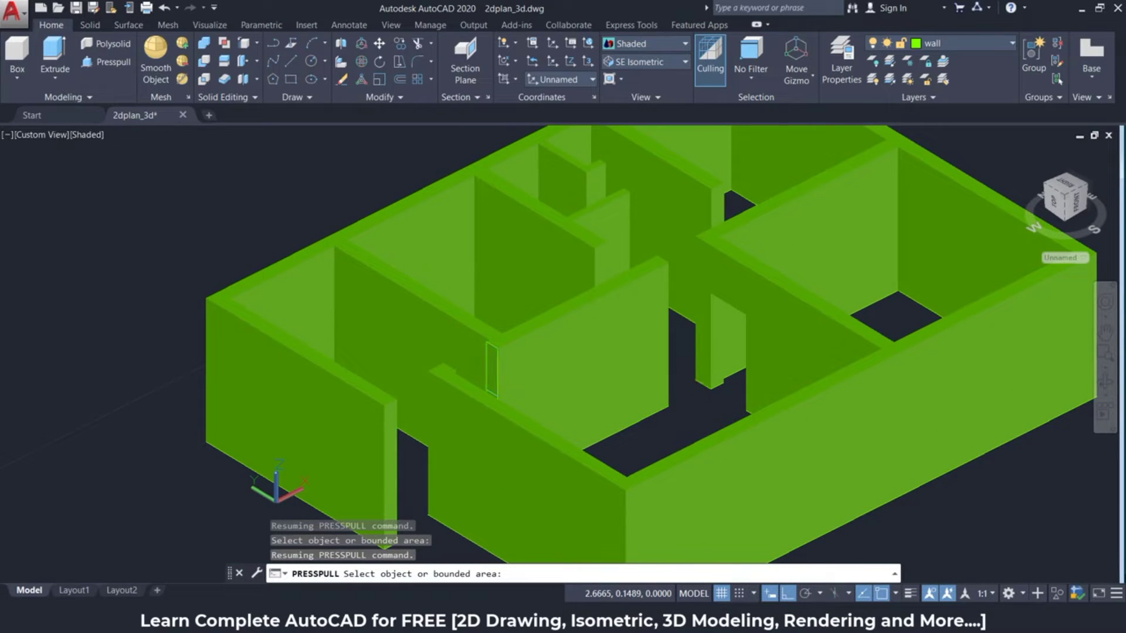
pyautogui.click(491, 369)
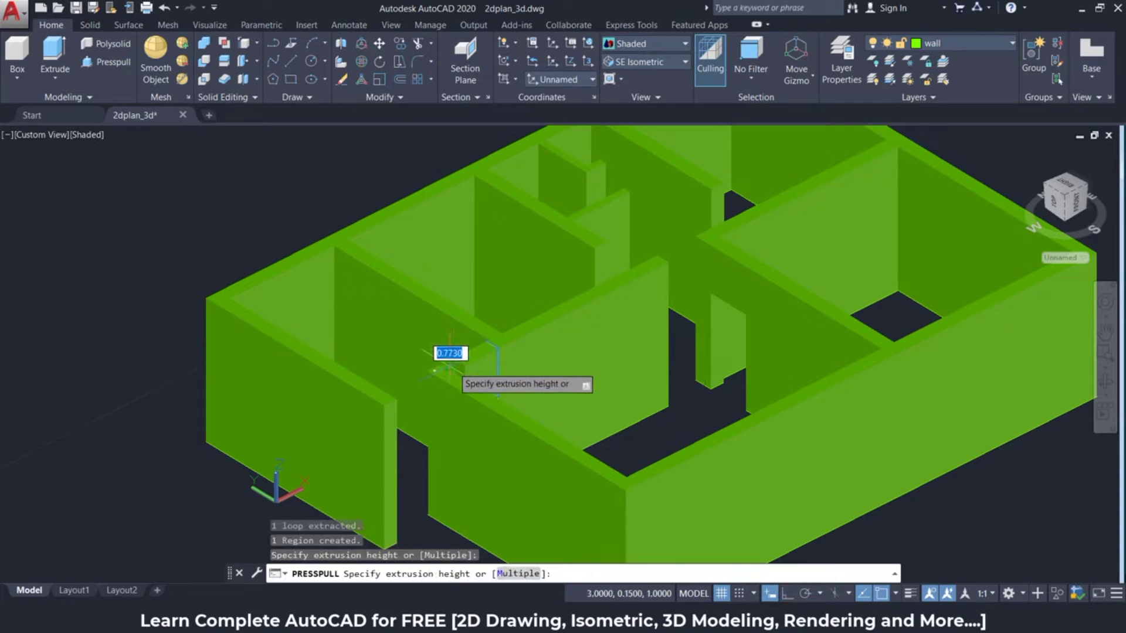
pyautogui.scroll(2, 447, 367)
pyautogui.scroll(3, 449, 368)
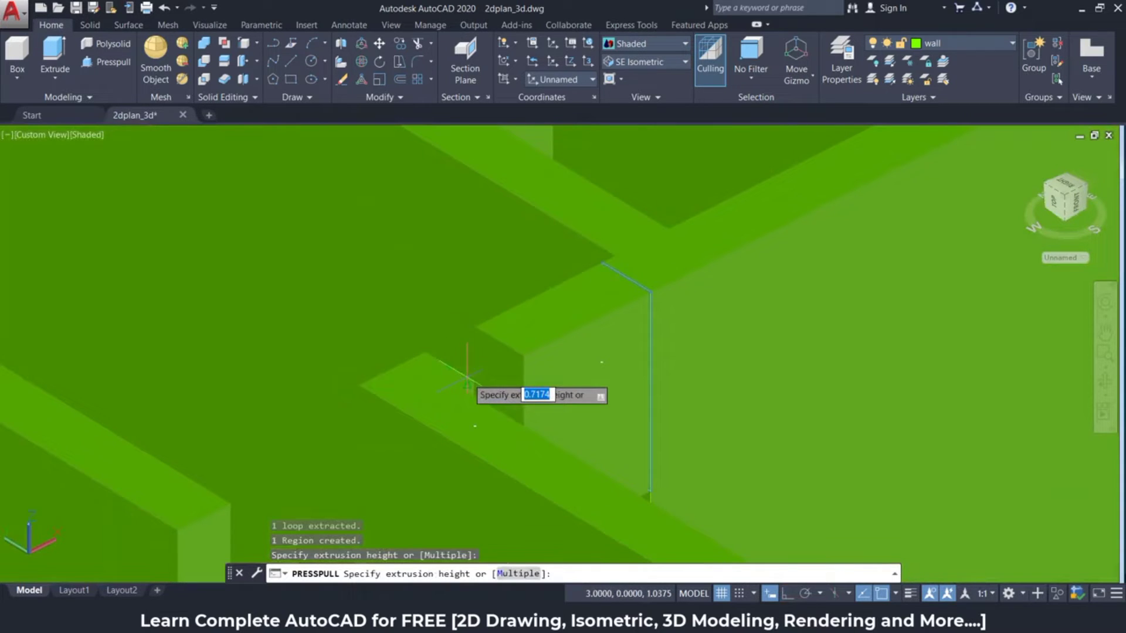
pyautogui.click(467, 385)
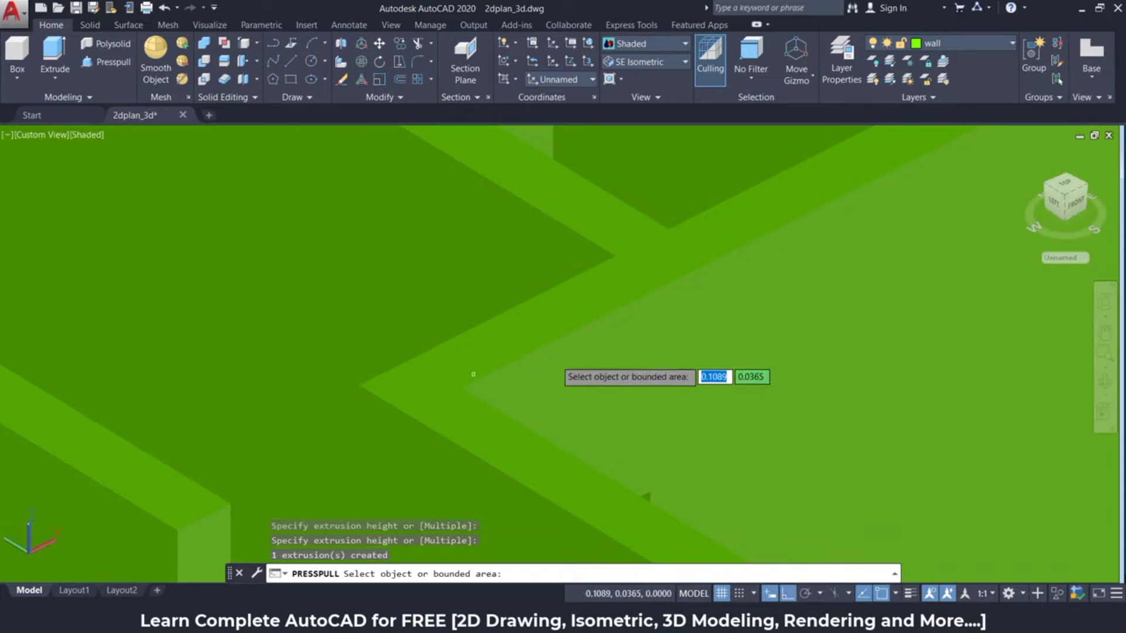
pyautogui.scroll(-5, 558, 357)
pyautogui.scroll(-2, 583, 314)
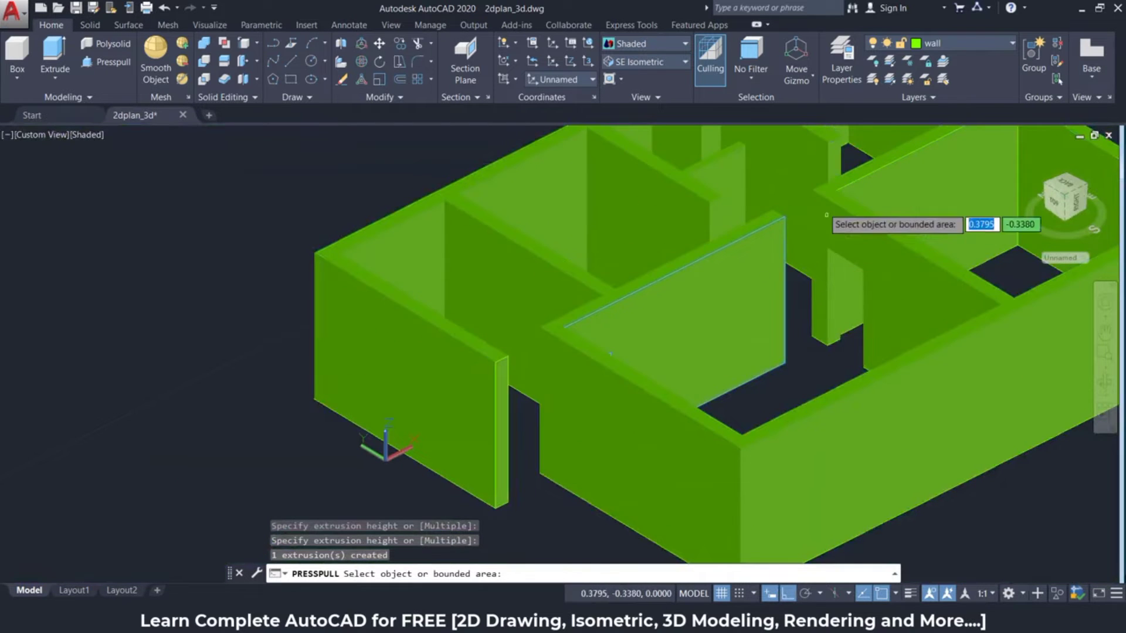
pyautogui.keyDown('shift'); pyautogui.moveTo(815, 185); pyautogui.dragTo(673, 258, button='middle'); pyautogui.keyUp('shift')
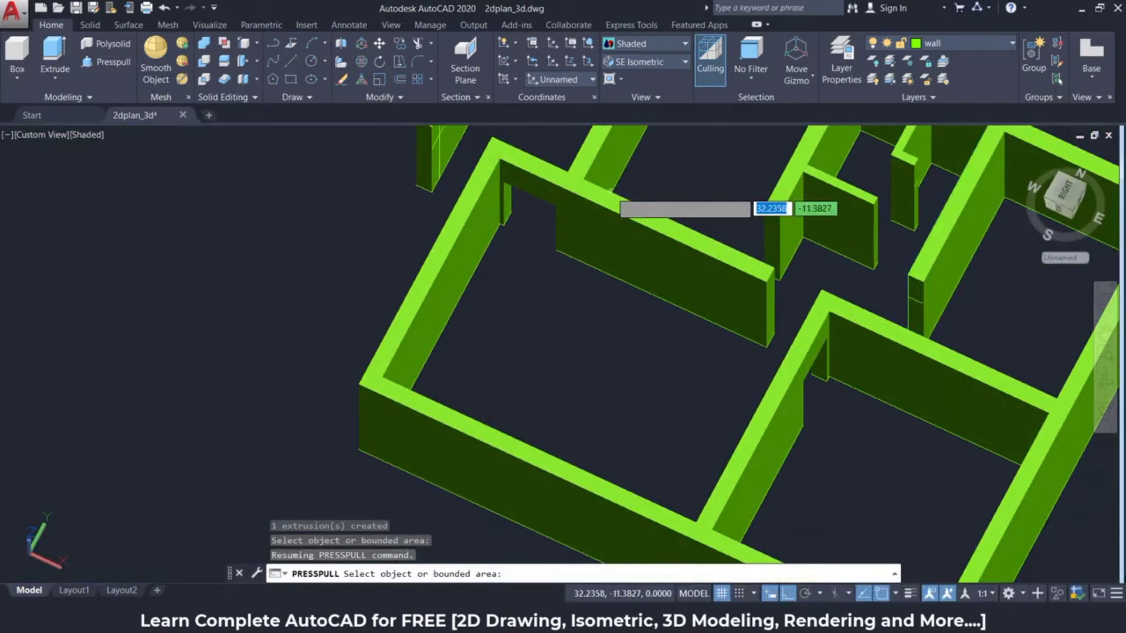
# - Pan and zoom to the wall end, then Presspull its rectangle through the wall
pyautogui.moveTo(610, 193); pyautogui.dragTo(631, 305, button='middle')
pyautogui.scroll(2, 469, 246)
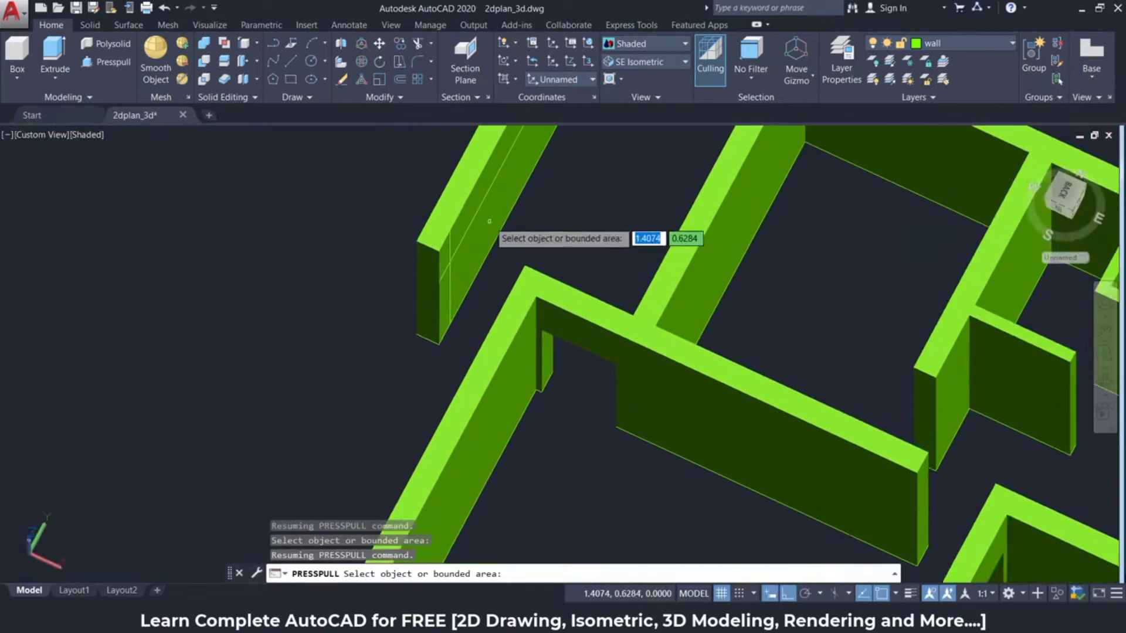
pyautogui.scroll(2, 458, 236)
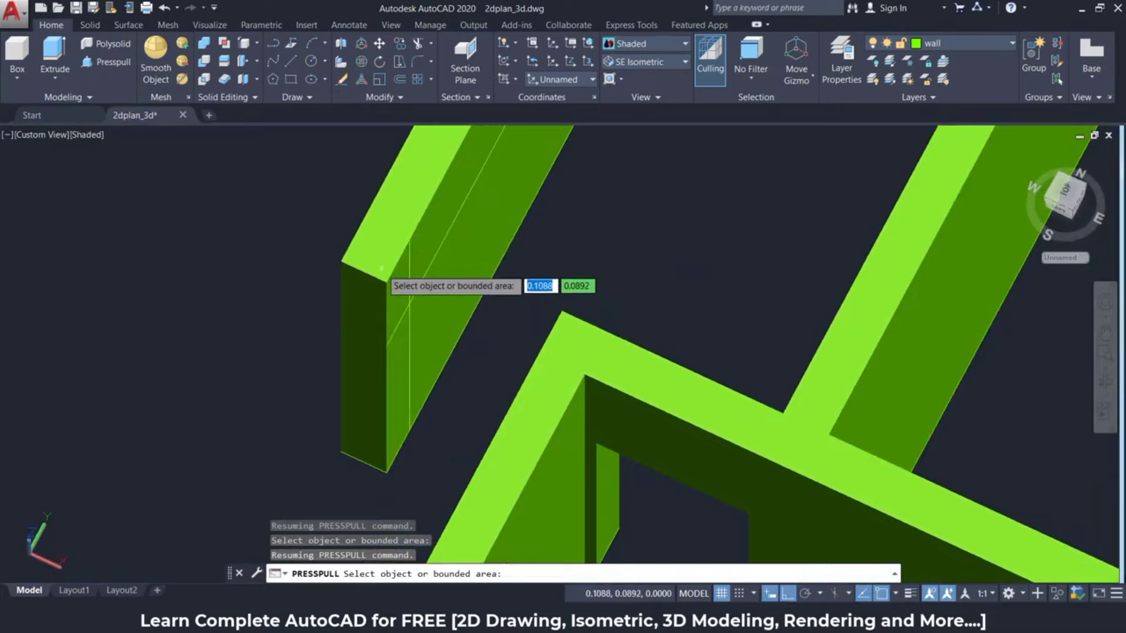
pyautogui.click(392, 285)
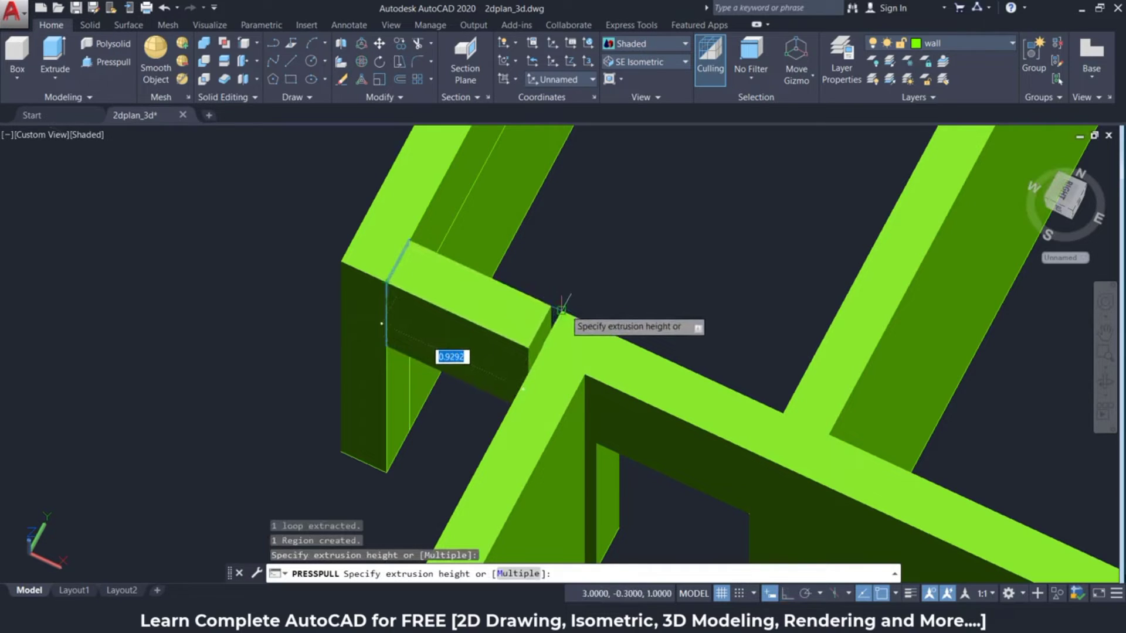
pyautogui.click(561, 309)
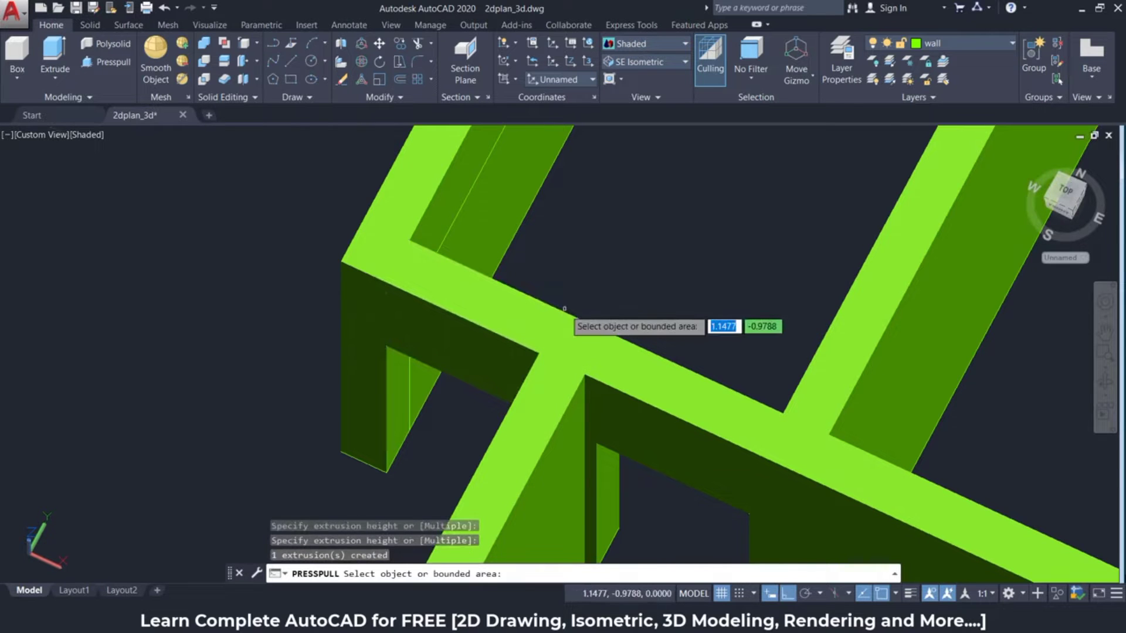
pyautogui.scroll(-2, 586, 304)
pyautogui.scroll(-3, 643, 301)
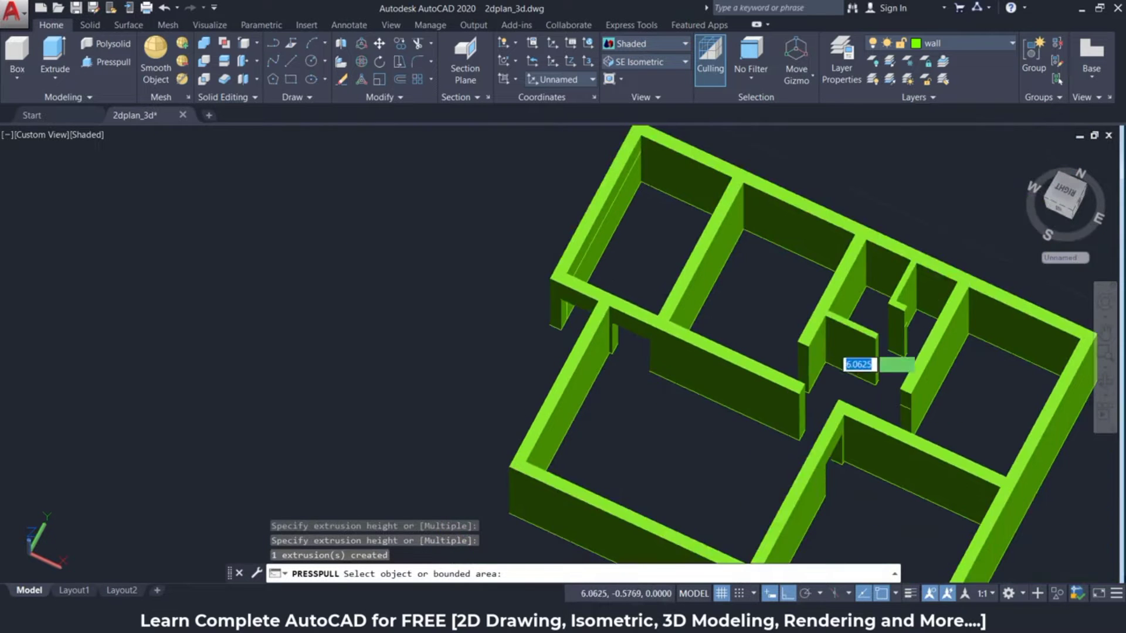
pyautogui.moveTo(847, 361)
pyautogui.keyDown('shift'); pyautogui.mouseDown(button='middle')
pyautogui.moveTo(804, 410)
pyautogui.moveTo(804, 334)
pyautogui.moveTo(1003, 344)
pyautogui.moveTo(908, 299)
pyautogui.mouseUp(button='middle'); pyautogui.keyUp('shift')
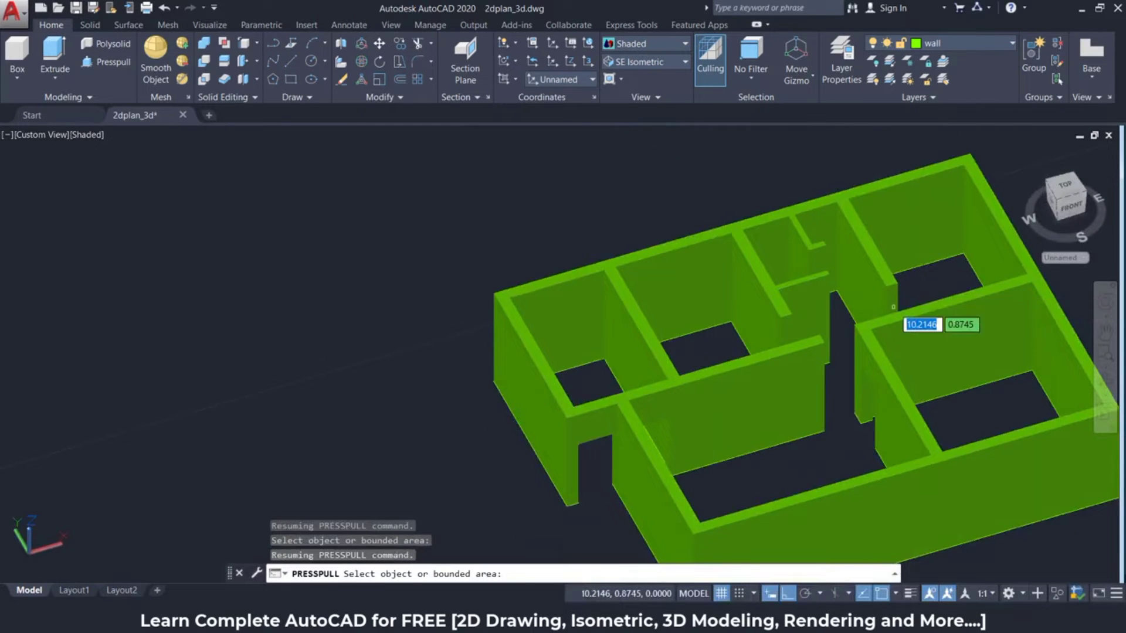
# - Presspull the rectangle on the remaining wall end through the wall to cut the opening
pyautogui.scroll(2, 895, 306)
pyautogui.scroll(2, 896, 305)
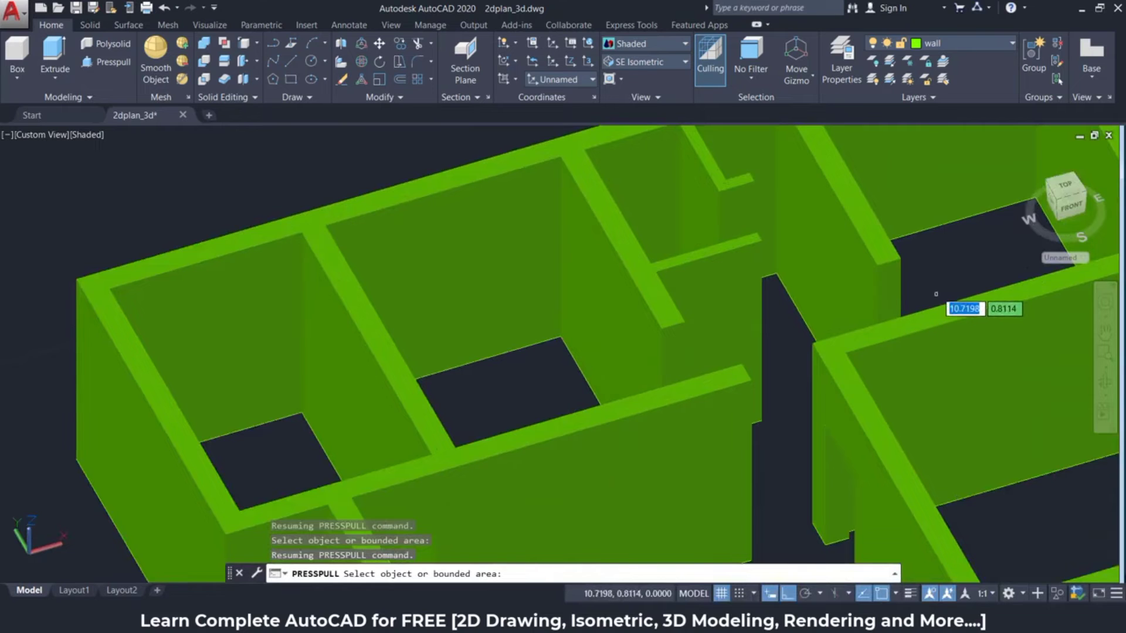
pyautogui.moveTo(936, 293)
pyautogui.keyDown('shift'); pyautogui.mouseDown(button='middle')
pyautogui.moveTo(935, 271)
pyautogui.moveTo(967, 284)
pyautogui.mouseUp(button='middle'); pyautogui.keyUp('shift')
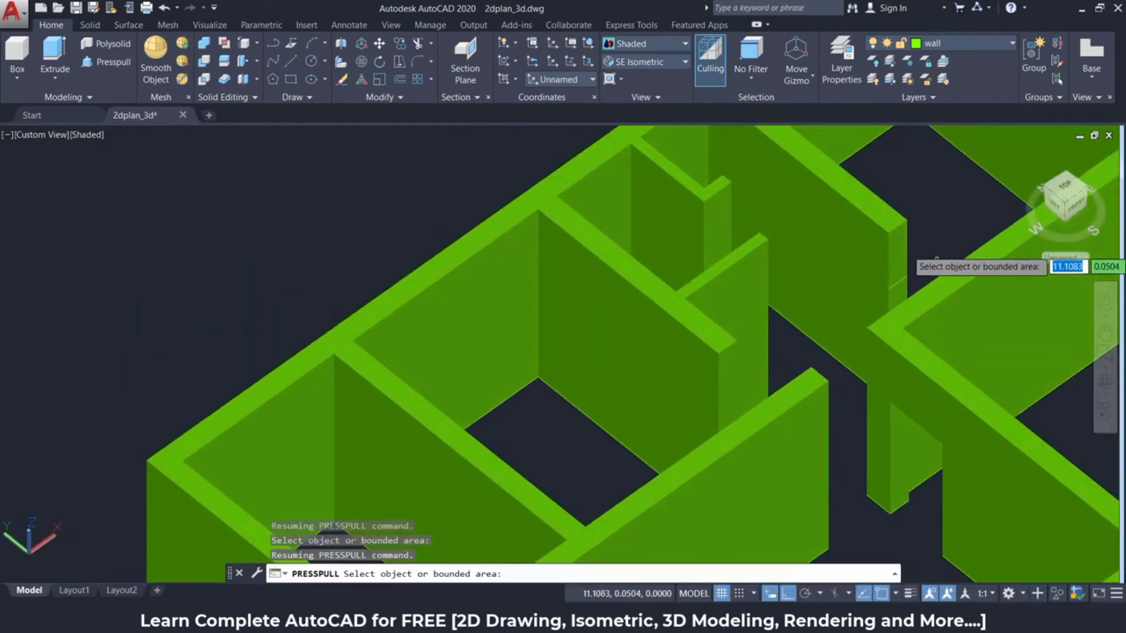
pyautogui.scroll(2, 936, 258)
pyautogui.moveTo(925, 246)
pyautogui.mouseDown(button='middle')
pyautogui.moveTo(824, 274)
pyautogui.moveTo(645, 284)
pyautogui.mouseUp(button='middle')
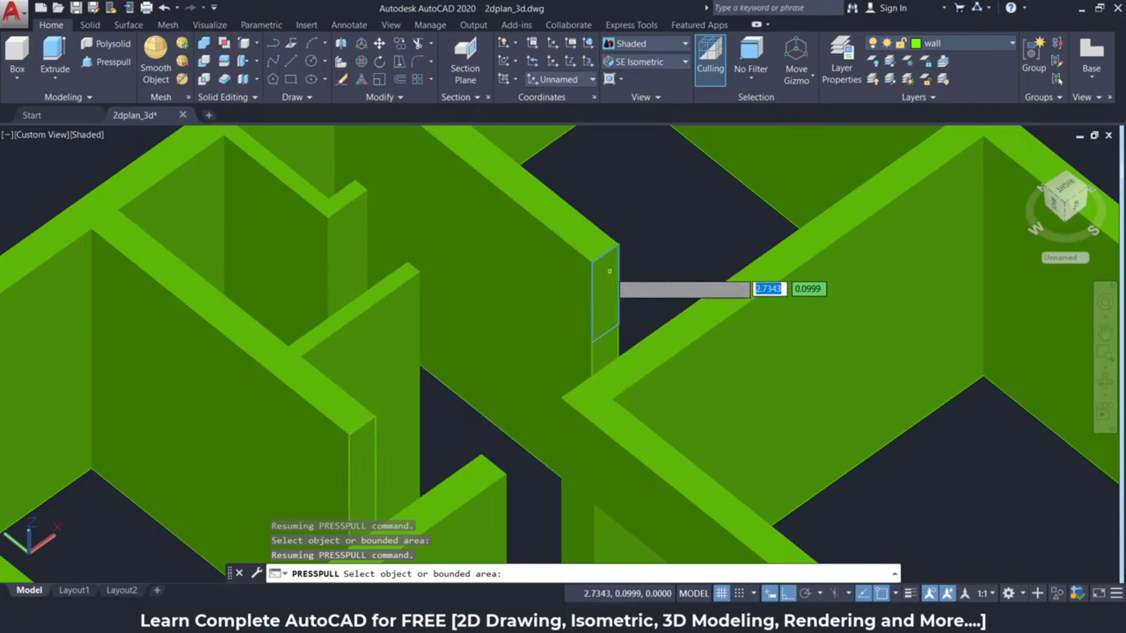
pyautogui.click(609, 271)
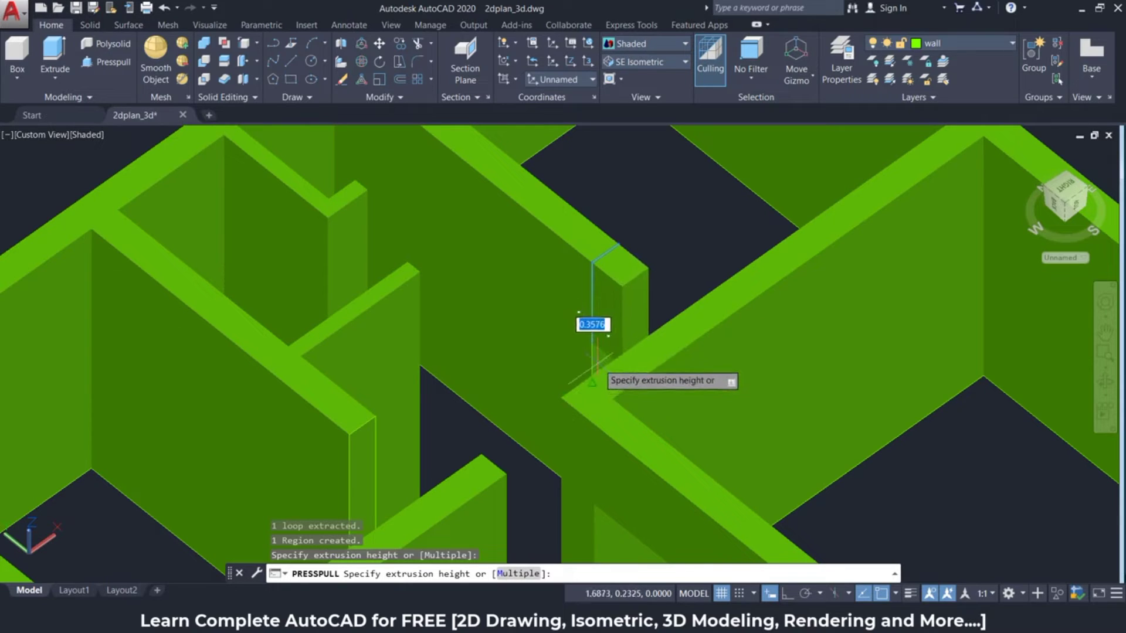
pyautogui.scroll(2, 598, 366)
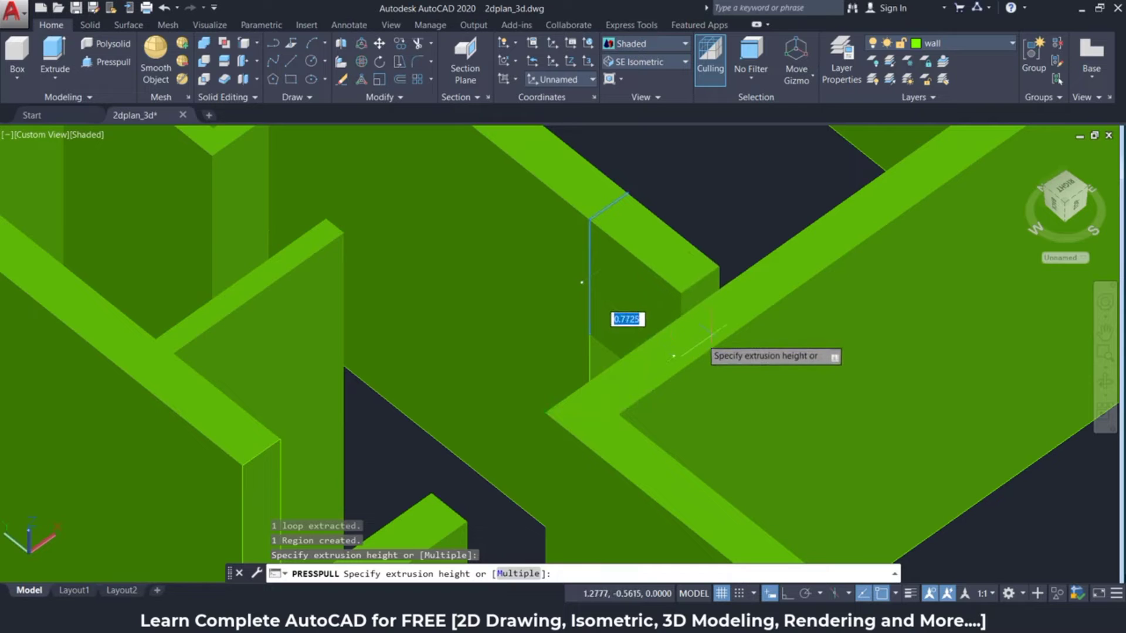
pyautogui.click(769, 300)
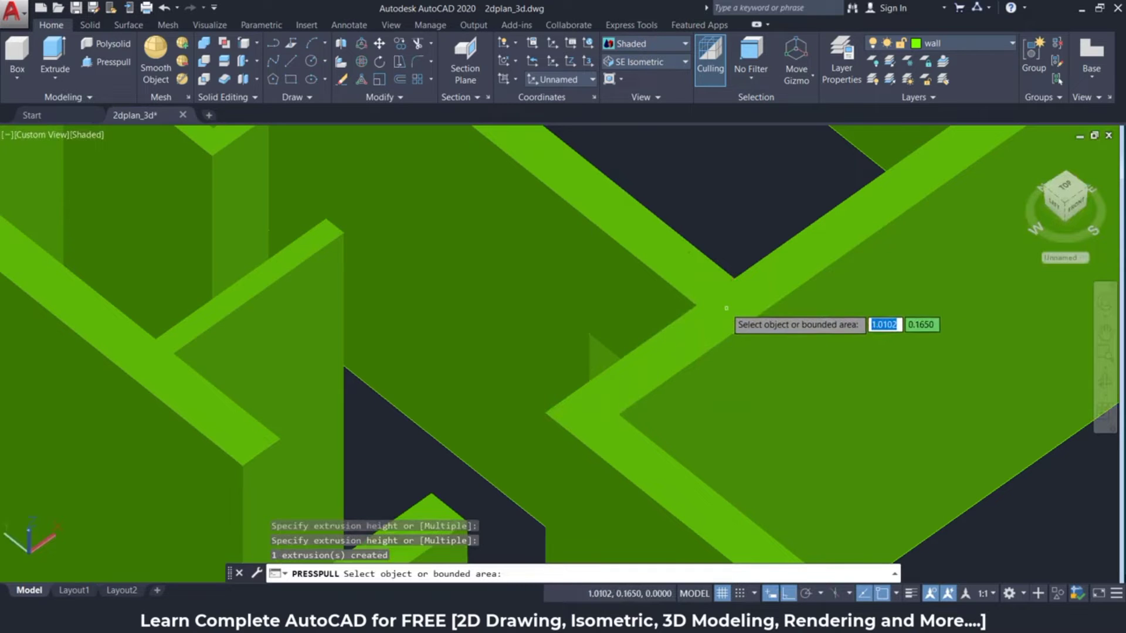
pyautogui.scroll(-2, 703, 316)
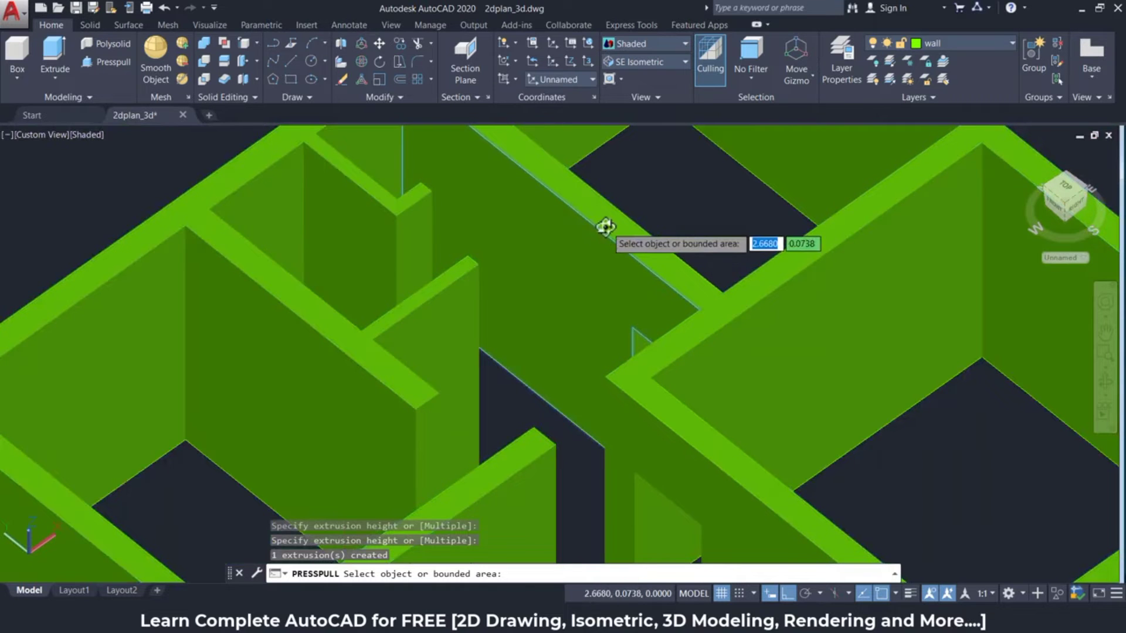
# - Orbit out and switch the view to SE Isometric
pyautogui.moveTo(605, 226)
pyautogui.keyDown('shift'); pyautogui.mouseDown(button='middle')
pyautogui.moveTo(571, 201)
pyautogui.moveTo(586, 201)
pyautogui.moveTo(584, 216)
pyautogui.moveTo(564, 222)
pyautogui.moveTo(585, 206)
pyautogui.moveTo(575, 198)
pyautogui.moveTo(633, 188)
pyautogui.moveTo(608, 185)
pyautogui.mouseUp(button='middle'); pyautogui.keyUp('shift')
pyautogui.scroll(-10, 608, 184)
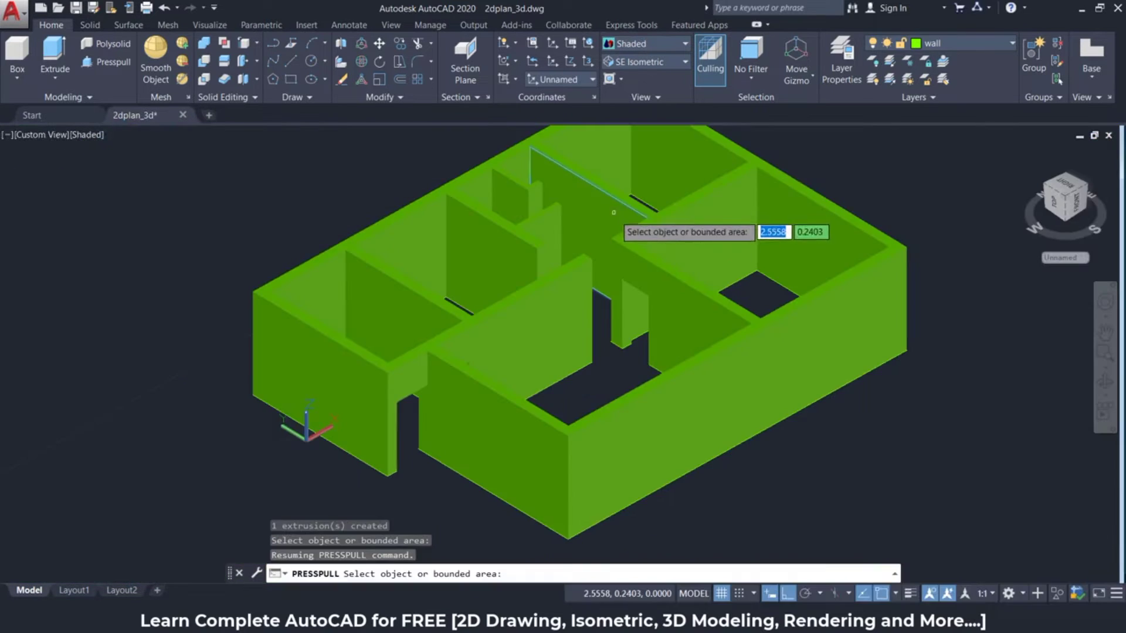
pyautogui.moveTo(662, 272)
pyautogui.keyDown('shift'); pyautogui.mouseDown(button='middle')
pyautogui.moveTo(568, 264)
pyautogui.moveTo(643, 272)
pyautogui.moveTo(616, 283)
pyautogui.moveTo(613, 271)
pyautogui.mouseUp(button='middle'); pyautogui.keyUp('shift')
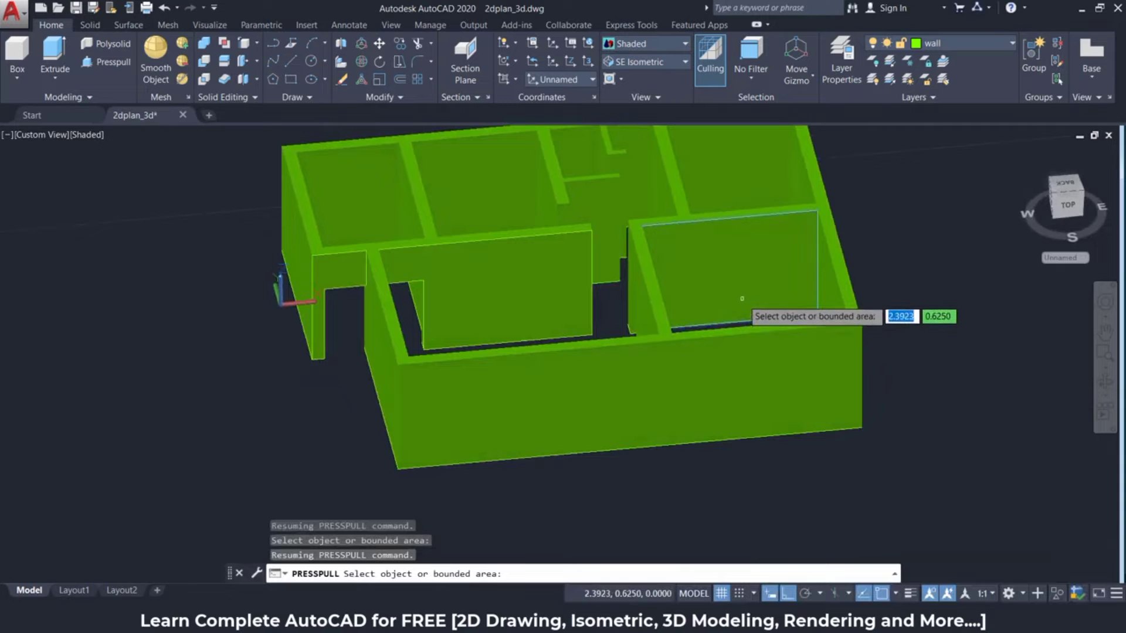
pyautogui.click(685, 61)
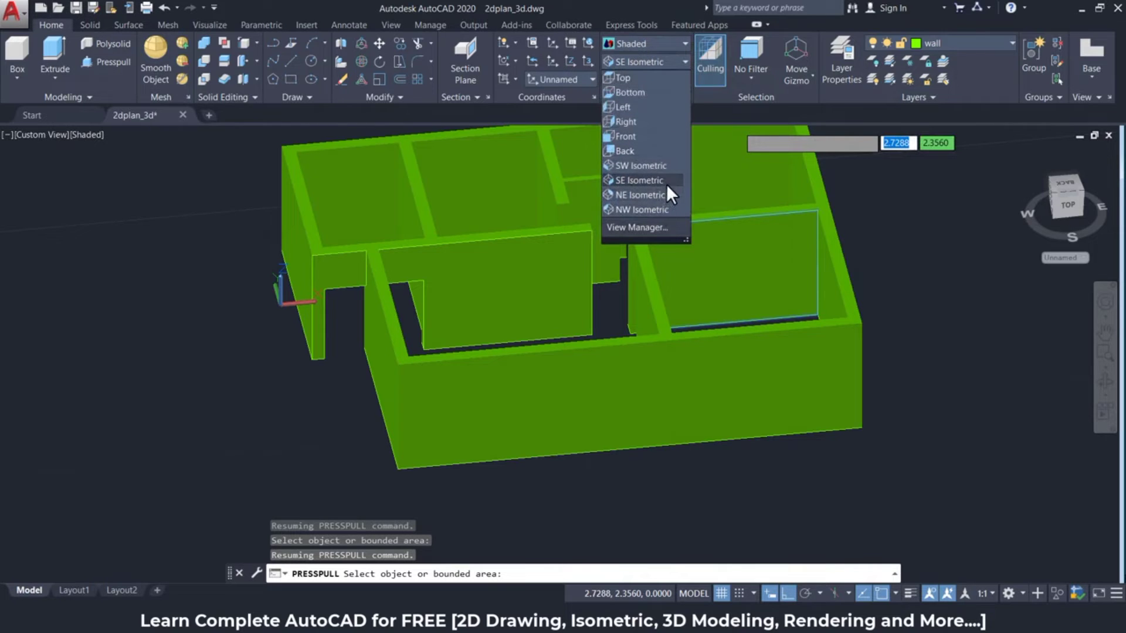
pyautogui.click(665, 185)
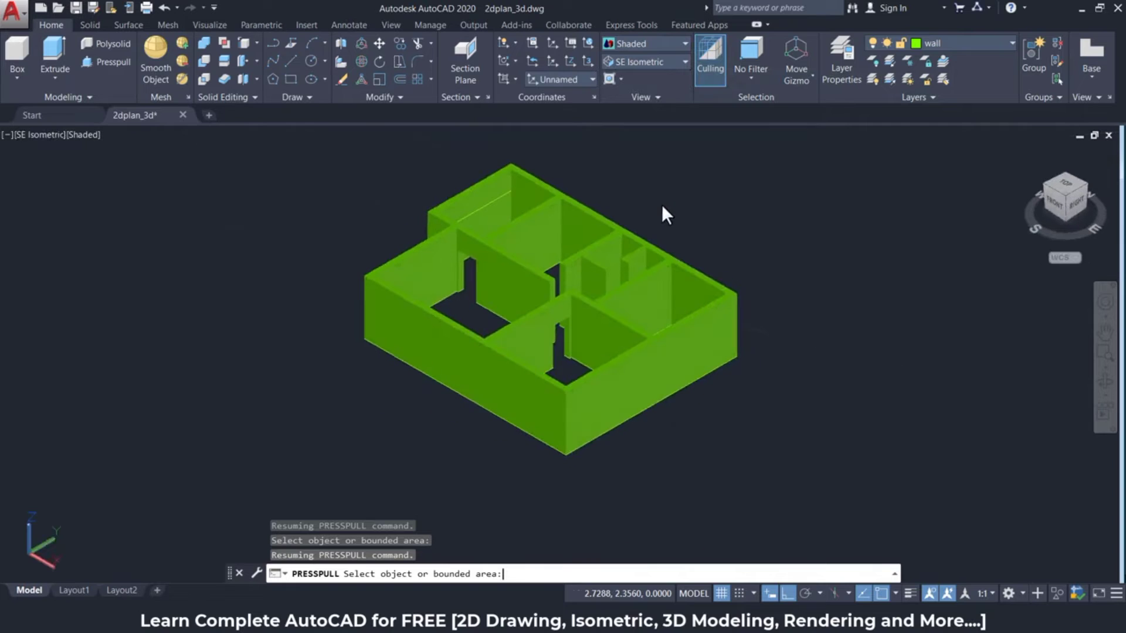
# - Zoom and orbit toward a top-down close-up of the short interior wall stubs
pyautogui.scroll(2, 623, 260)
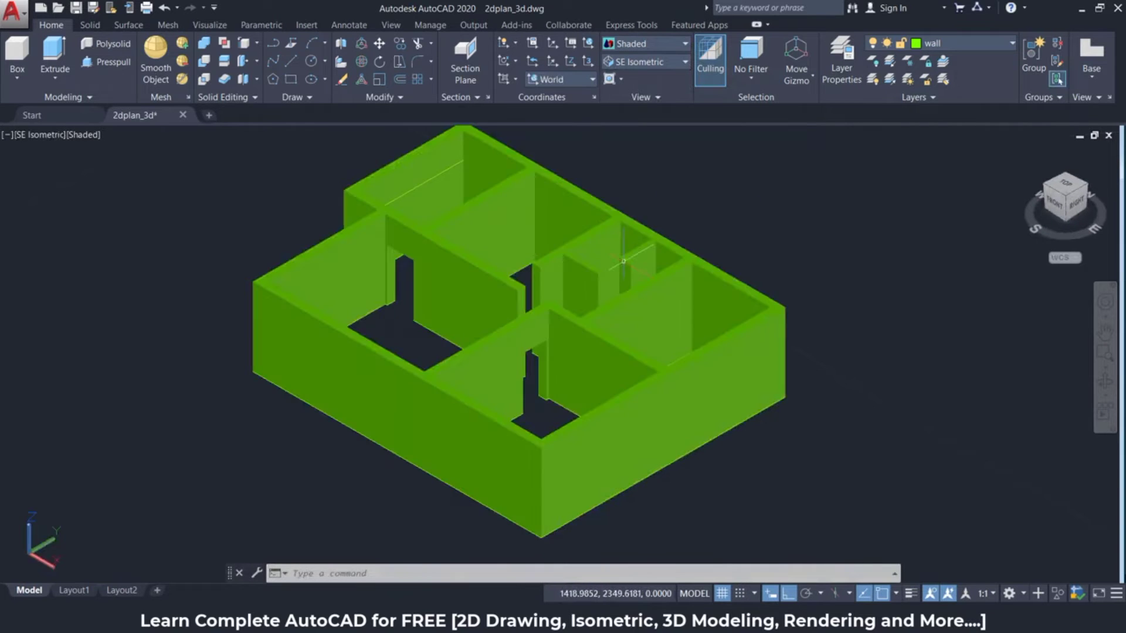
pyautogui.scroll(2, 622, 261)
pyautogui.scroll(3, 622, 261)
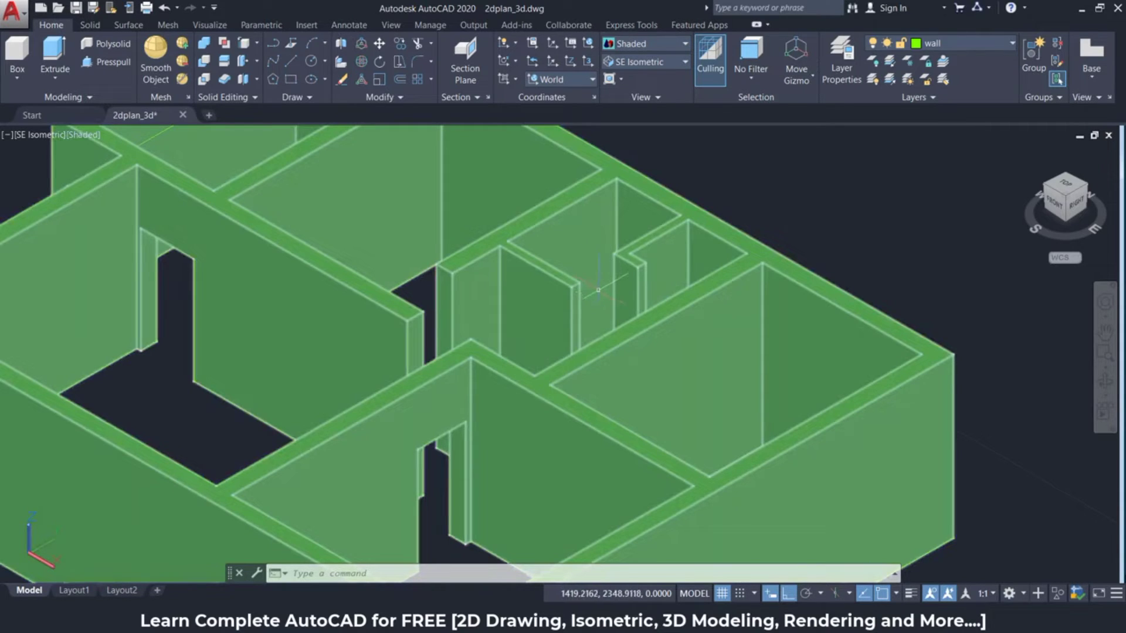
pyautogui.moveTo(598, 289)
pyautogui.keyDown('shift'); pyautogui.mouseDown(button='middle')
pyautogui.moveTo(484, 316)
pyautogui.moveTo(403, 319)
pyautogui.moveTo(389, 305)
pyautogui.mouseUp(button='middle'); pyautogui.keyUp('shift')
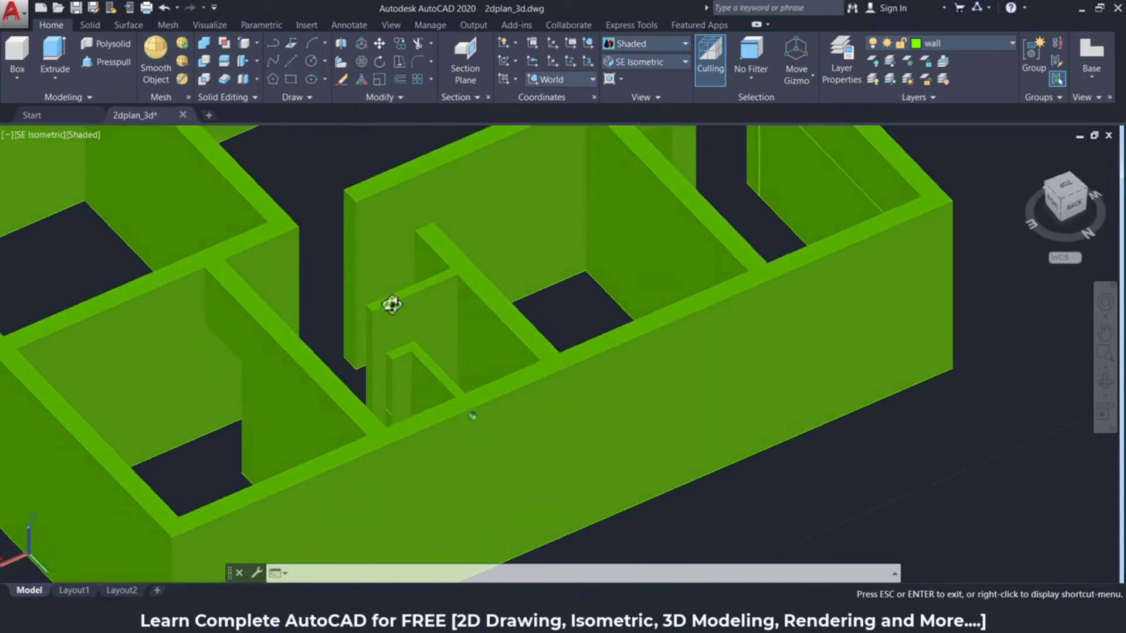
pyautogui.scroll(1, 385, 314)
pyautogui.scroll(1, 393, 317)
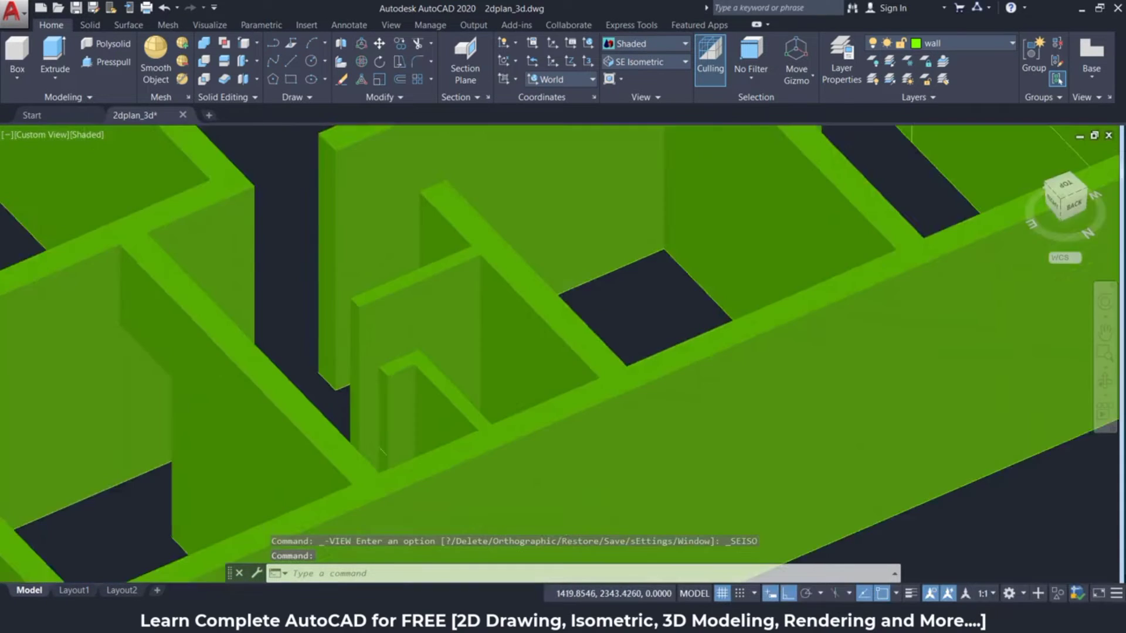
pyautogui.scroll(1, 402, 320)
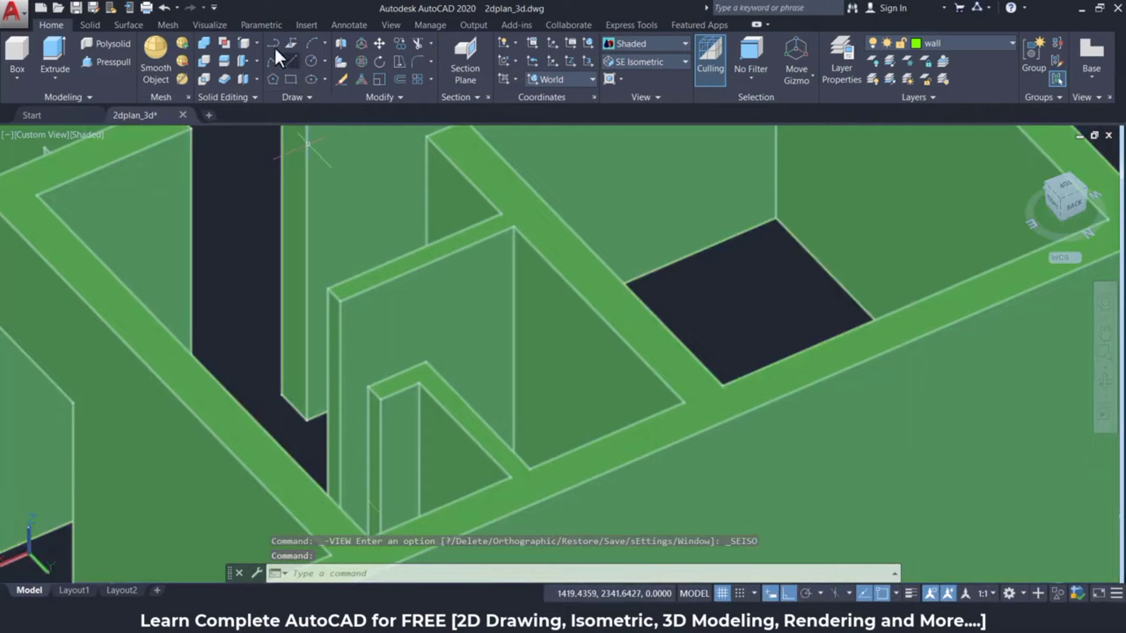
# - Copy the wall's top edge 1 unit down with Solid Editing Copy Edges
pyautogui.click(244, 42)
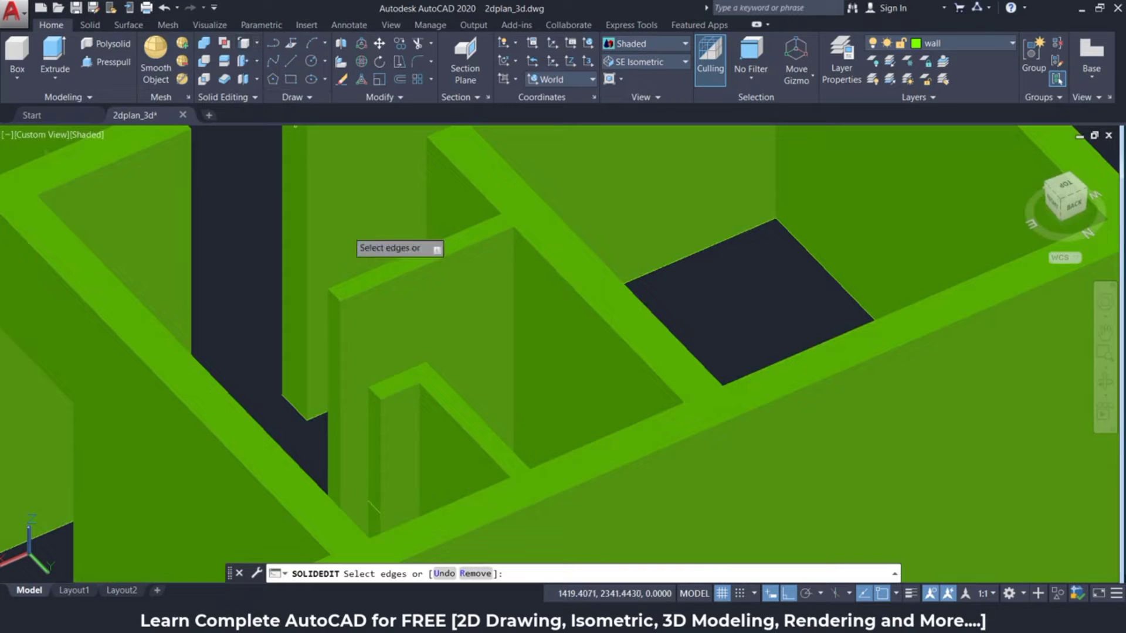
pyautogui.click(367, 290)
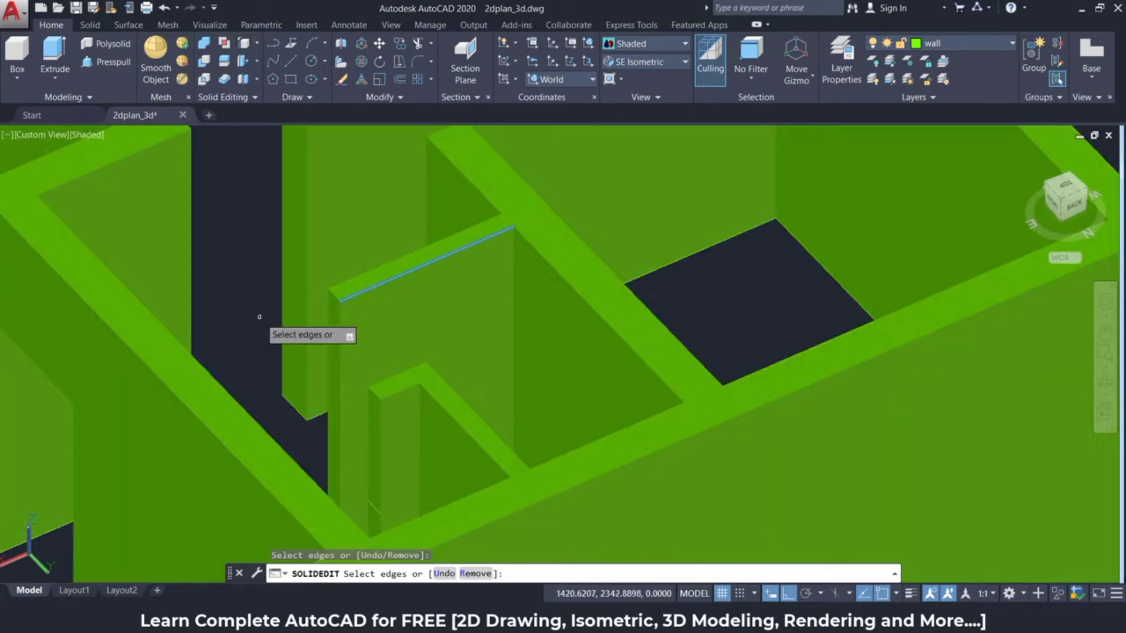
pyautogui.press('Return')
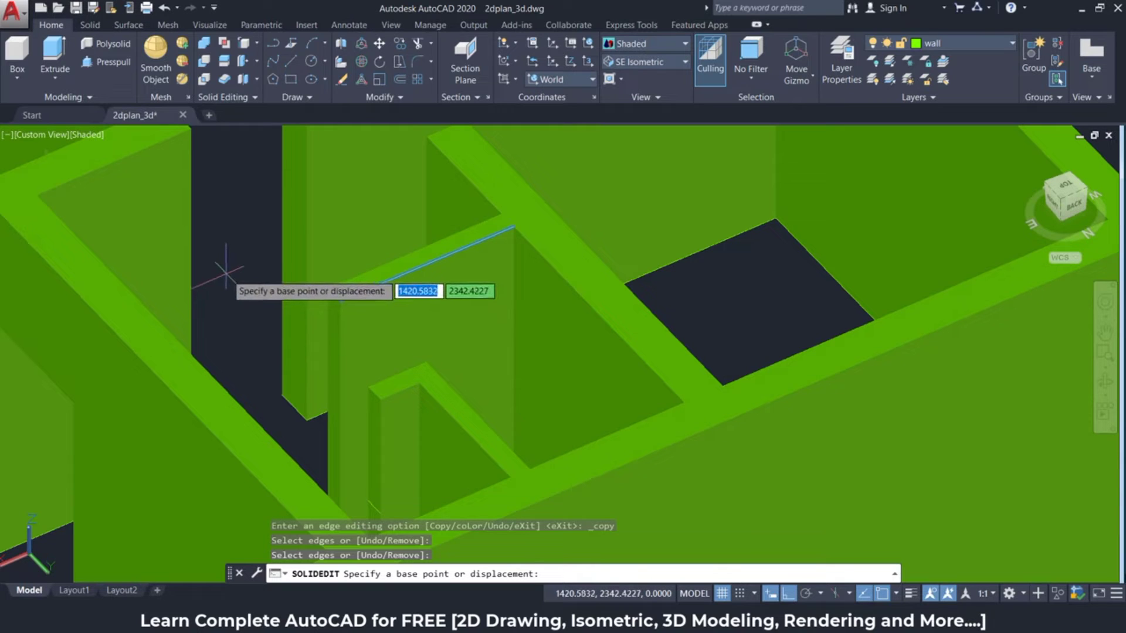
pyautogui.click(227, 272)
pyautogui.write('1')
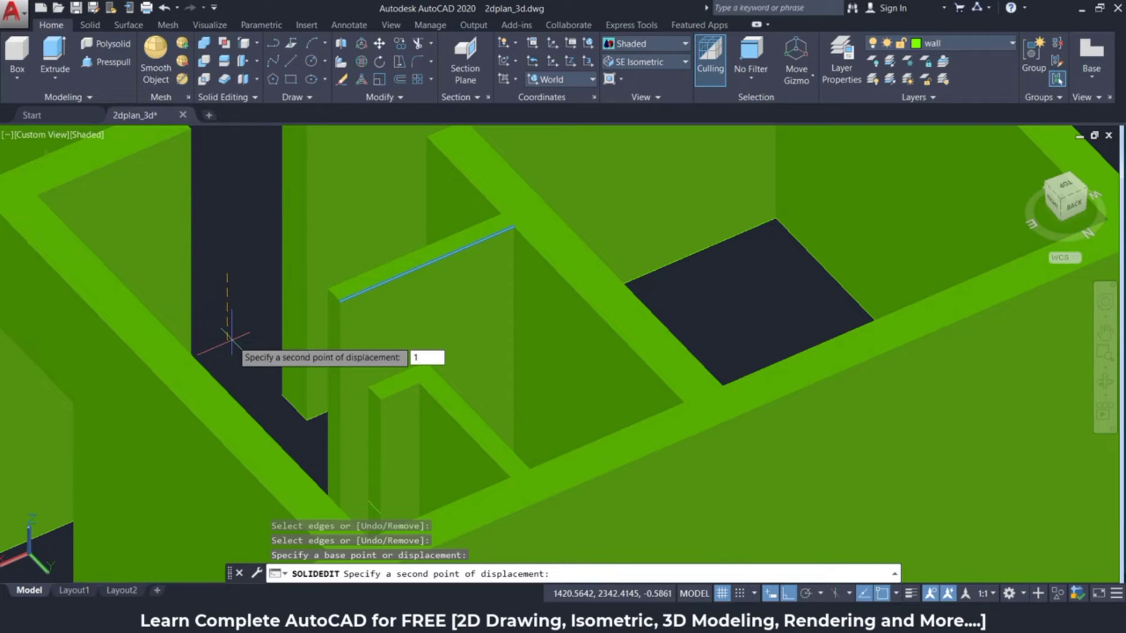
pyautogui.press('Return')
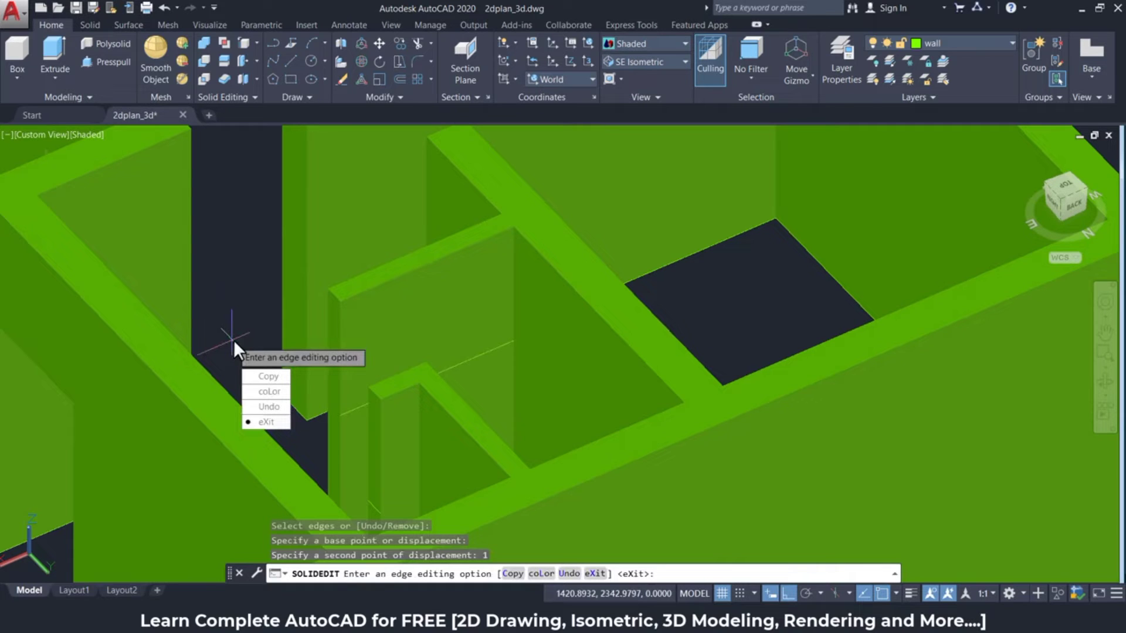
# - Copy the wall's vertical edge 0.15 across the face, then exit SOLIDEDIT
pyautogui.click(259, 378)
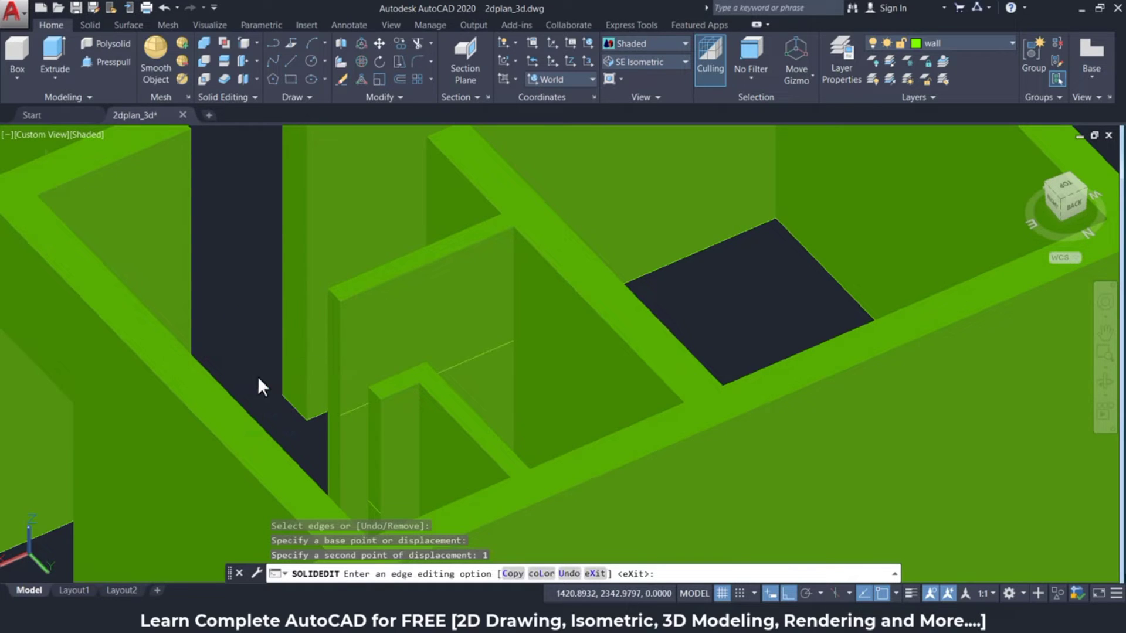
pyautogui.click(339, 353)
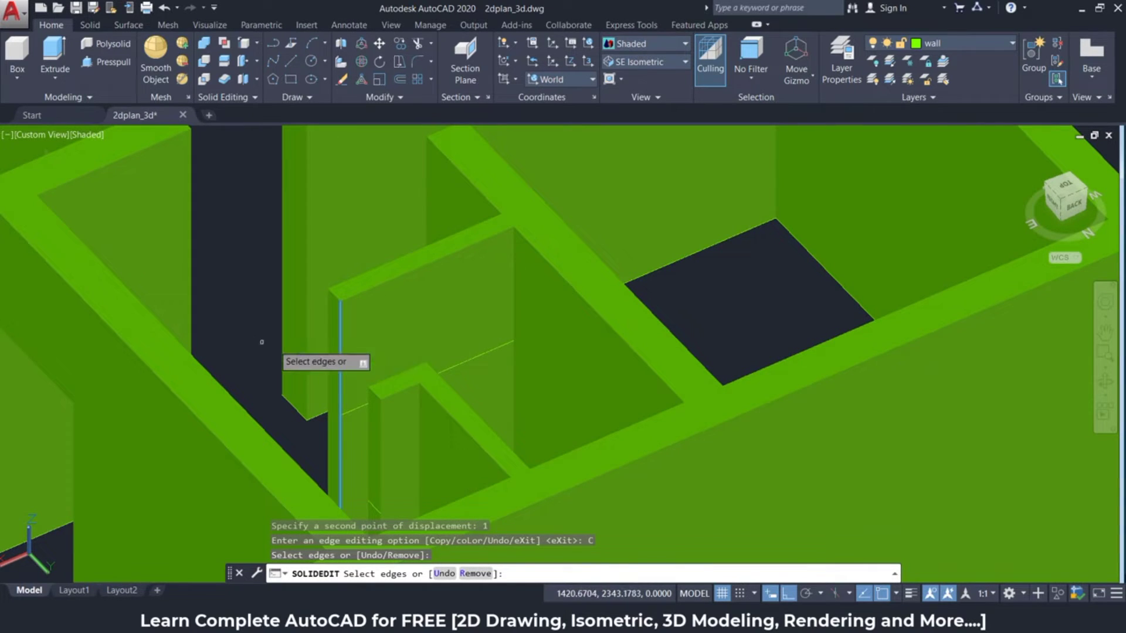
pyautogui.scroll(2, 258, 339)
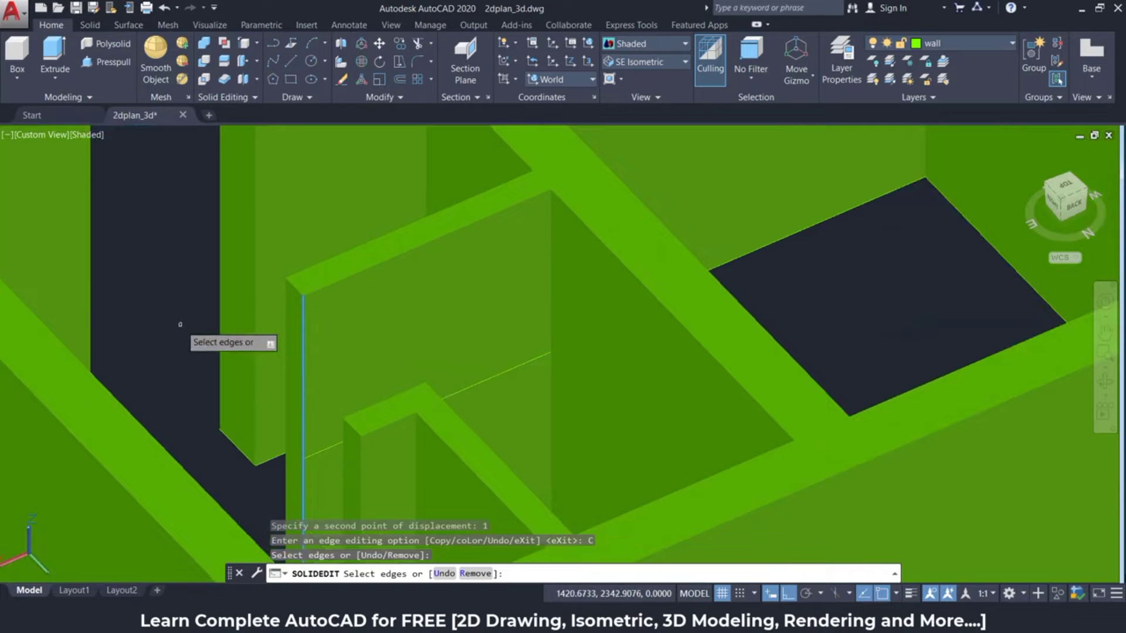
pyautogui.press('Return')
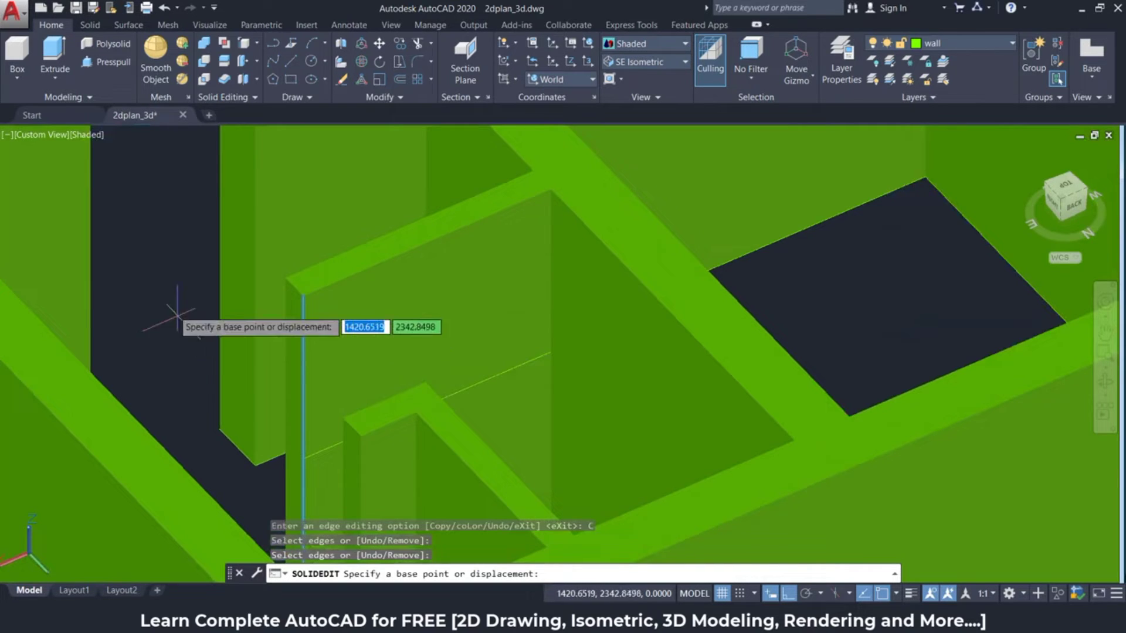
pyautogui.click(135, 278)
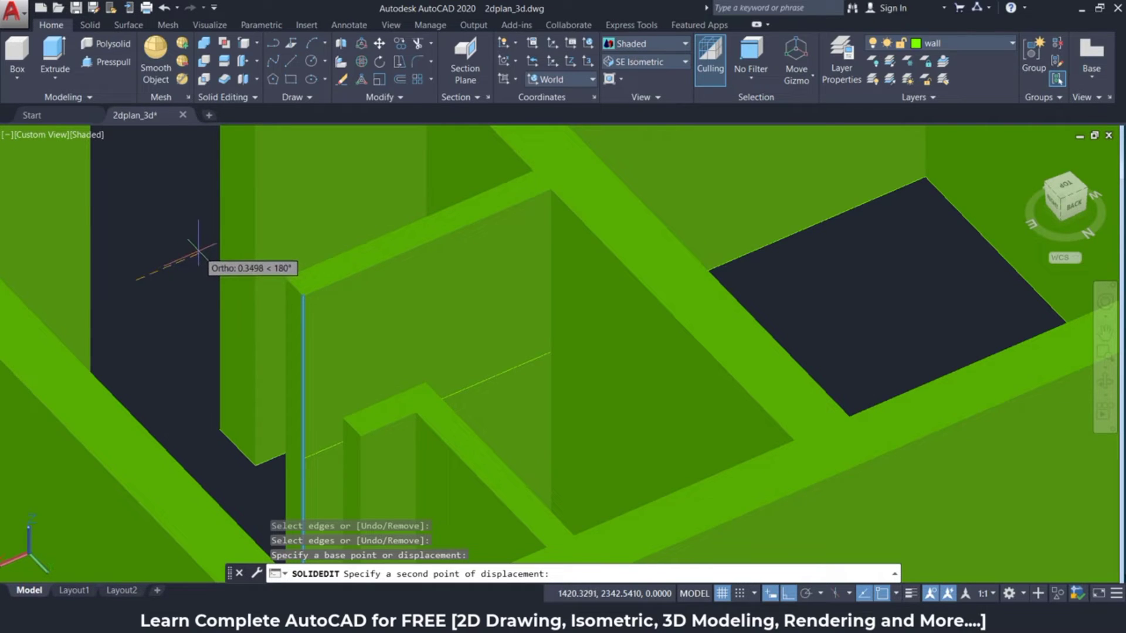
pyautogui.write('0')
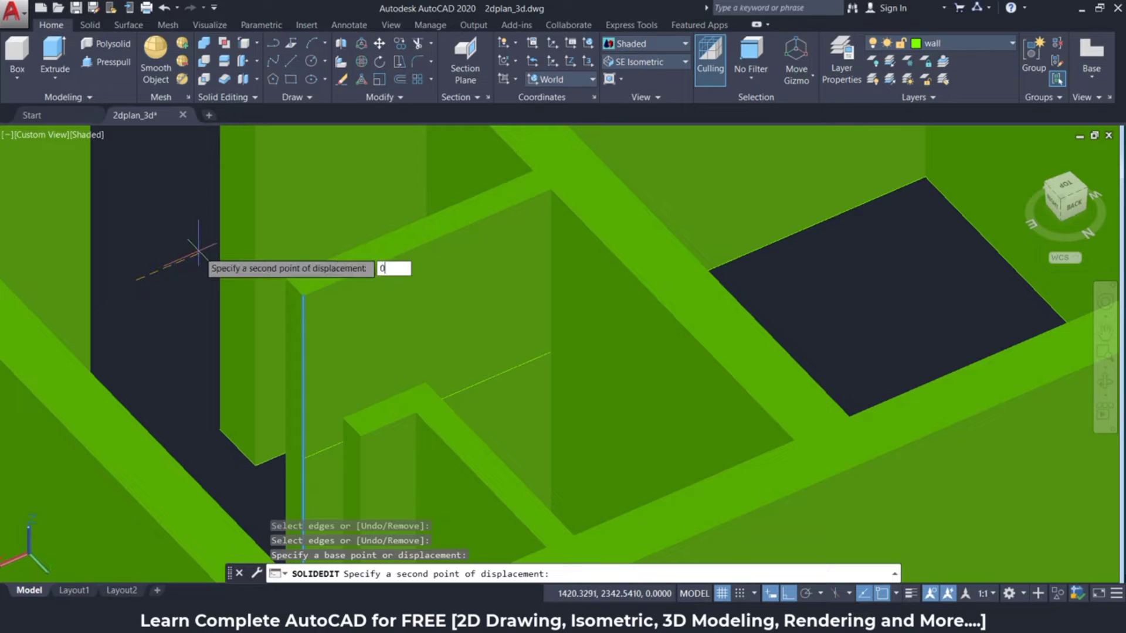
pyautogui.write('.1')
pyautogui.write('5')
pyautogui.press('Return')
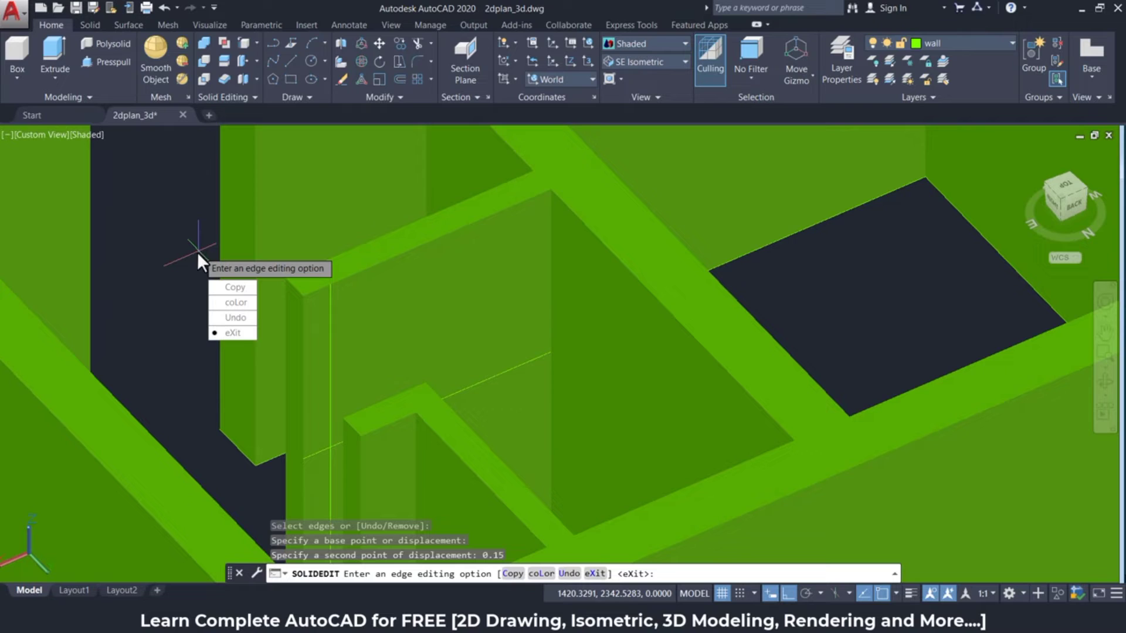
pyautogui.press('Return')
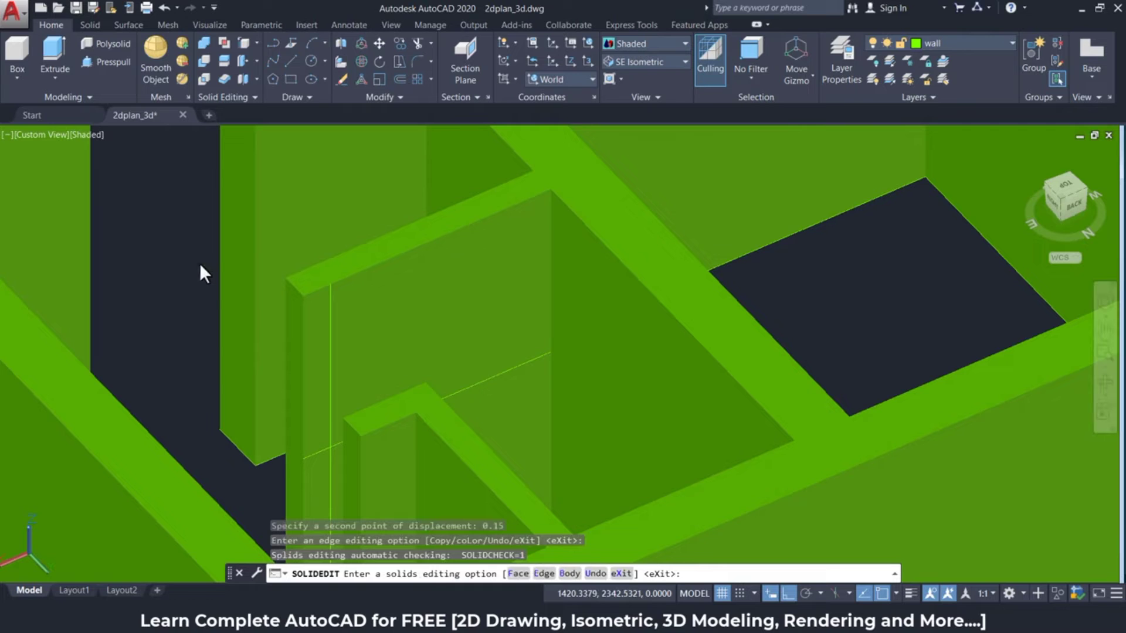
pyautogui.press('Return')
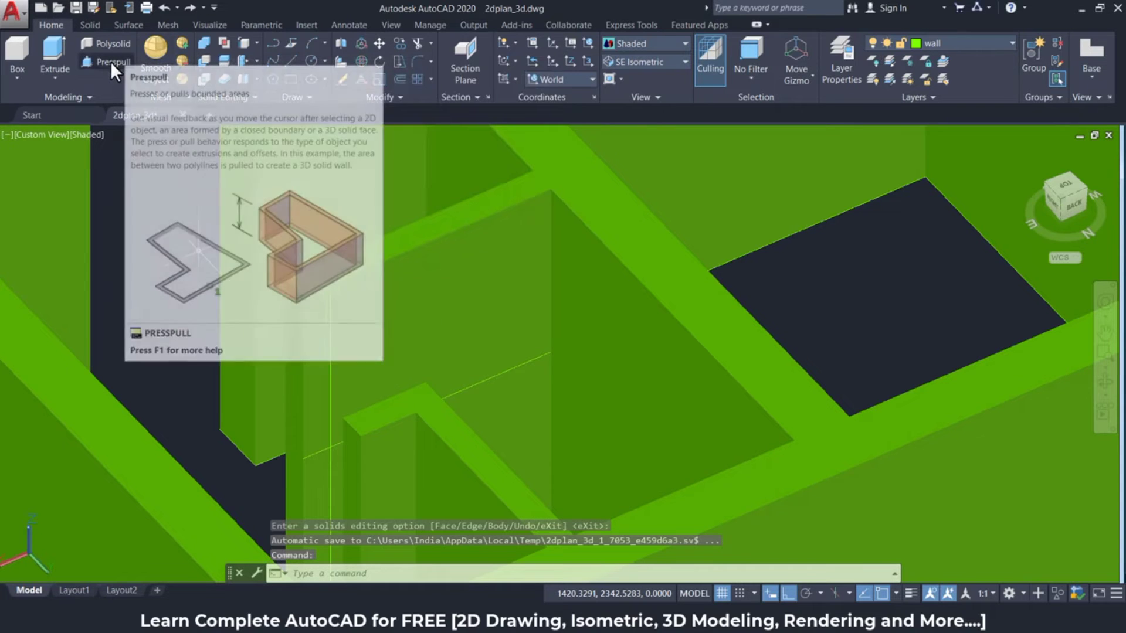
# - Presspull the narrow outlined area on the wall face through the wall
pyautogui.click(110, 61)
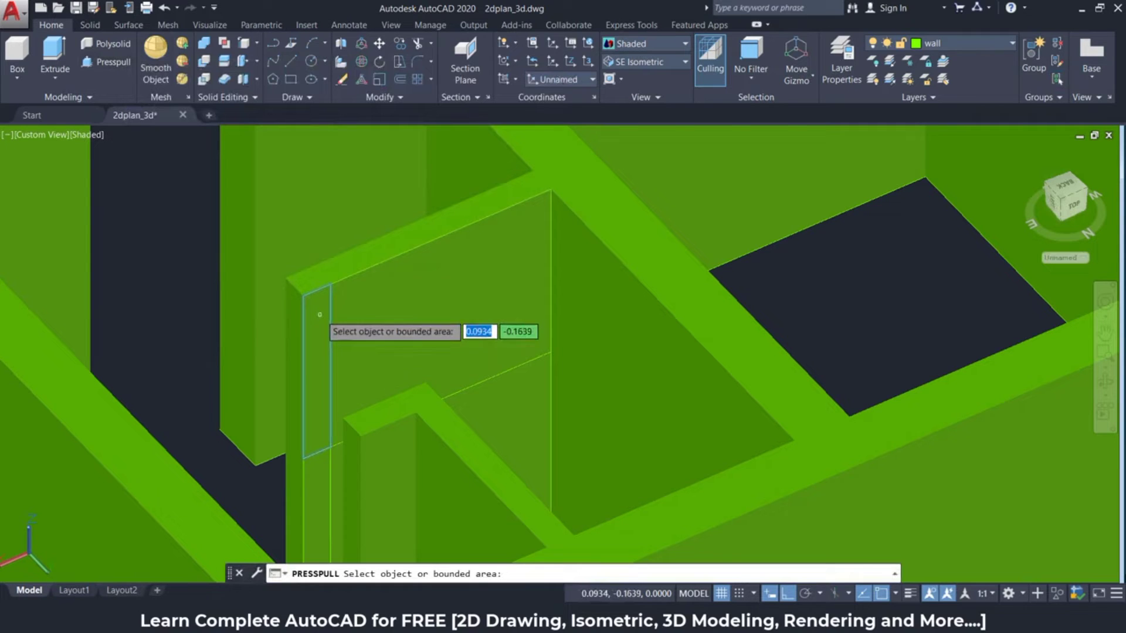
pyautogui.click(319, 313)
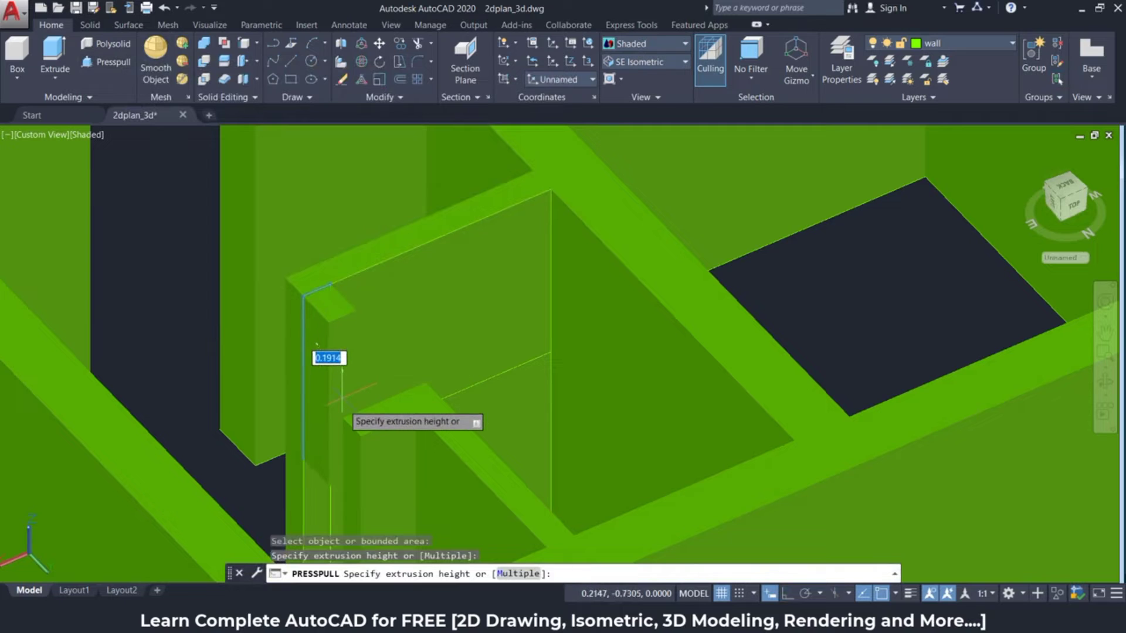
pyautogui.scroll(2, 344, 413)
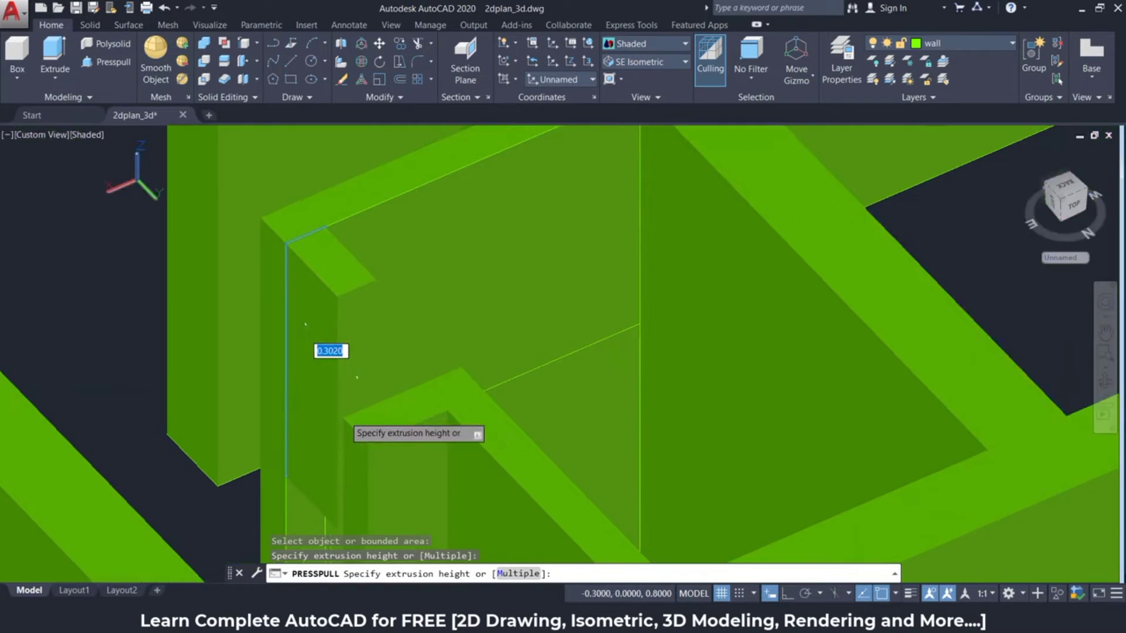
pyautogui.scroll(2, 345, 419)
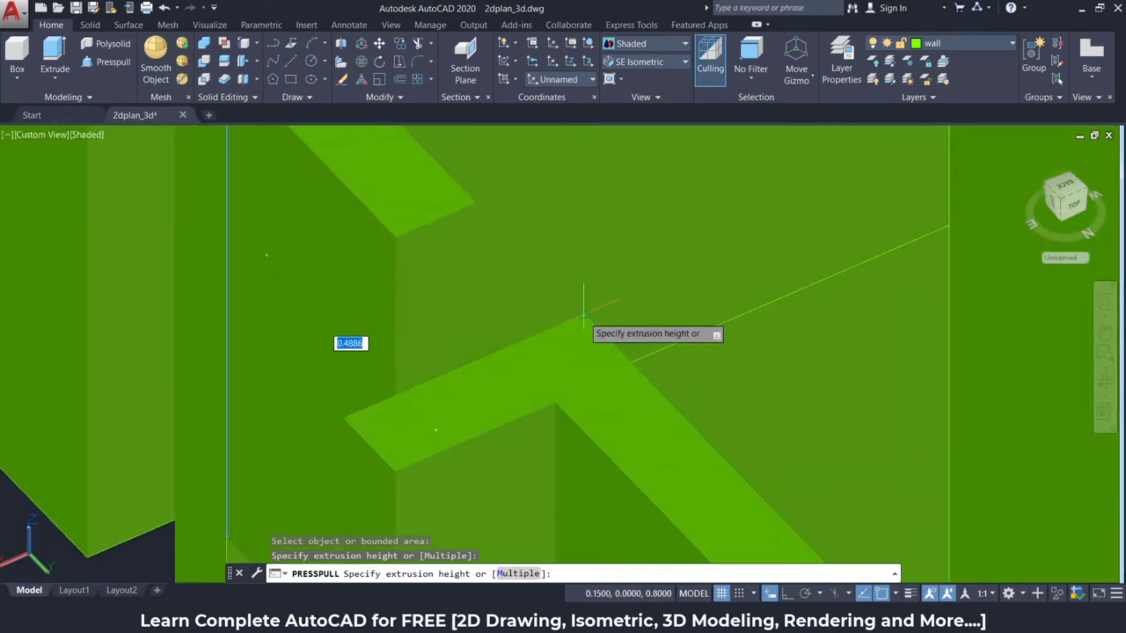
pyautogui.click(581, 317)
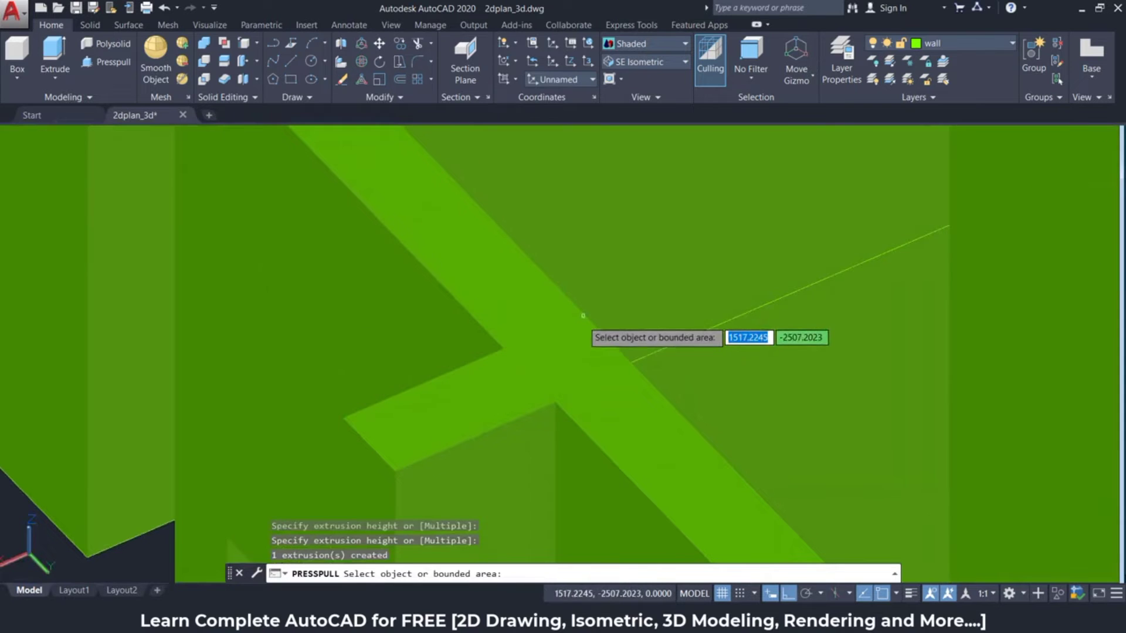
pyautogui.scroll(-5, 572, 333)
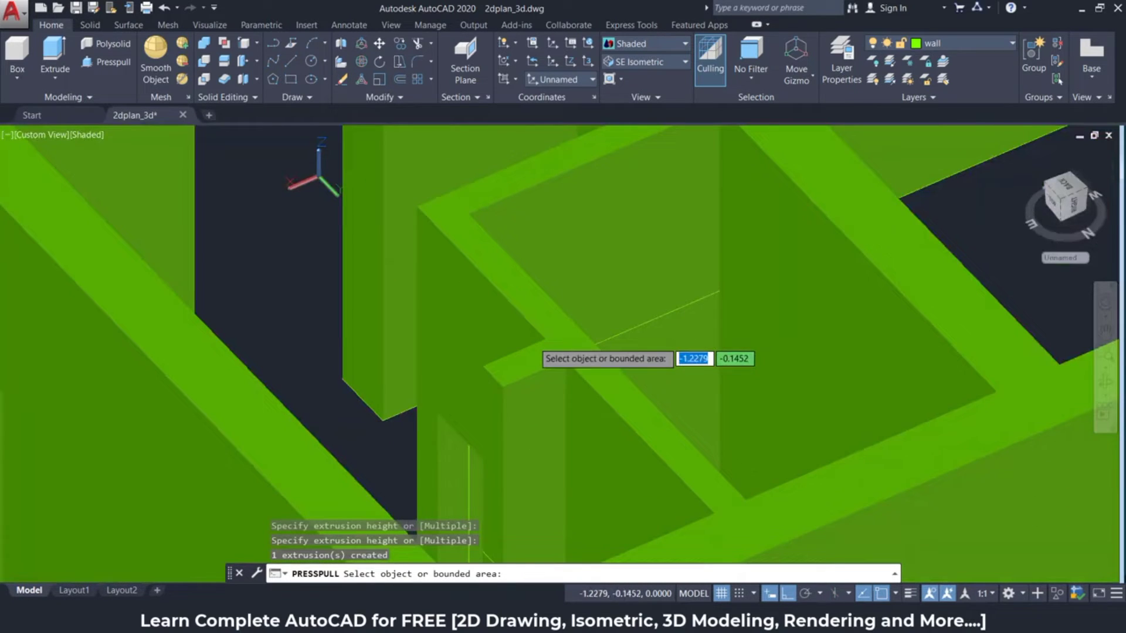
pyautogui.scroll(-2, 548, 376)
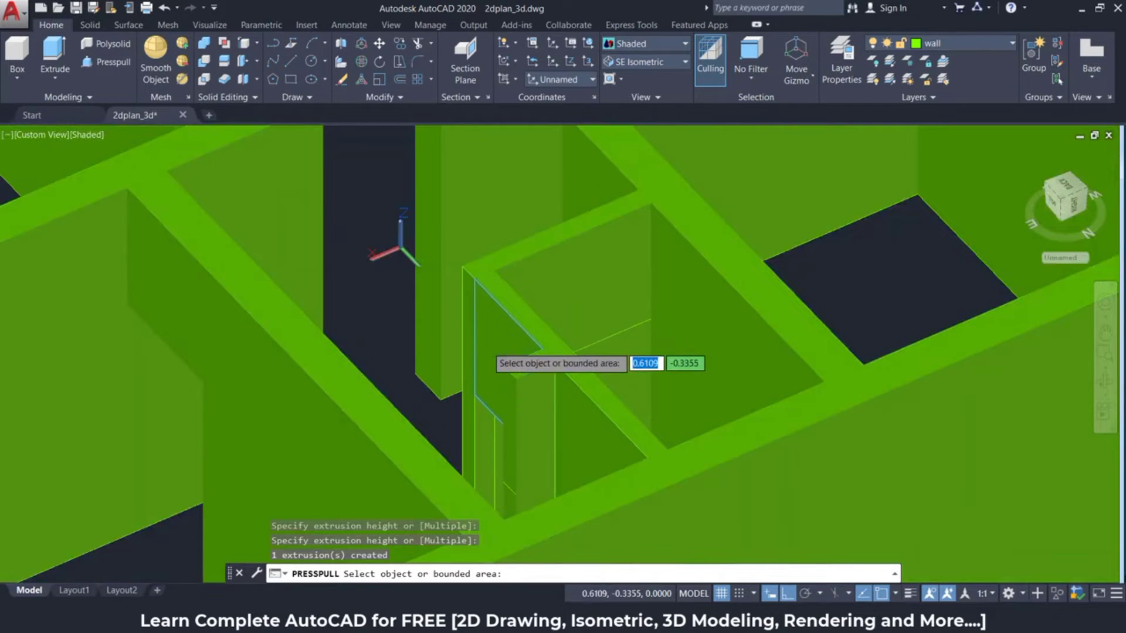
pyautogui.scroll(-2, 470, 306)
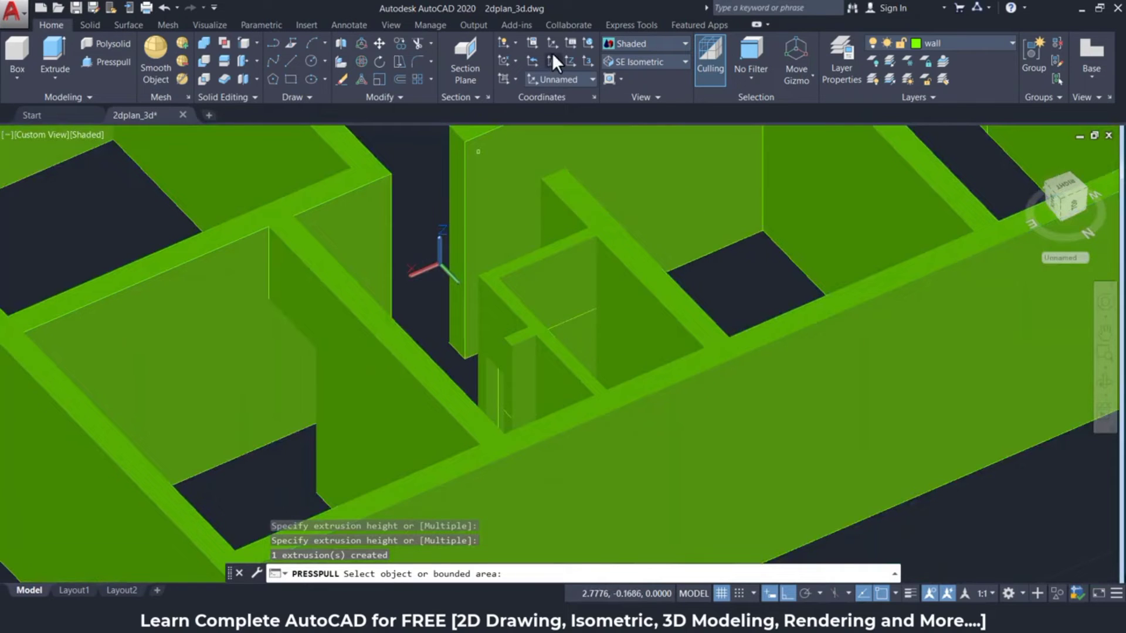
# - Switch to the SE Isometric preset view and zoom in on the wall model
pyautogui.click(684, 61)
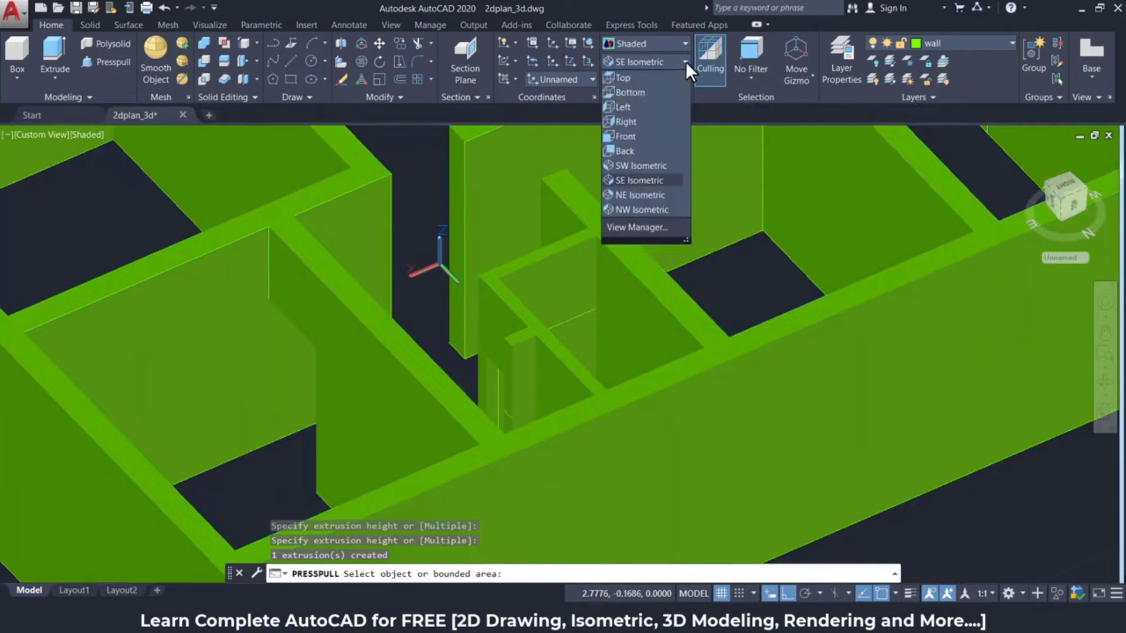
pyautogui.click(631, 180)
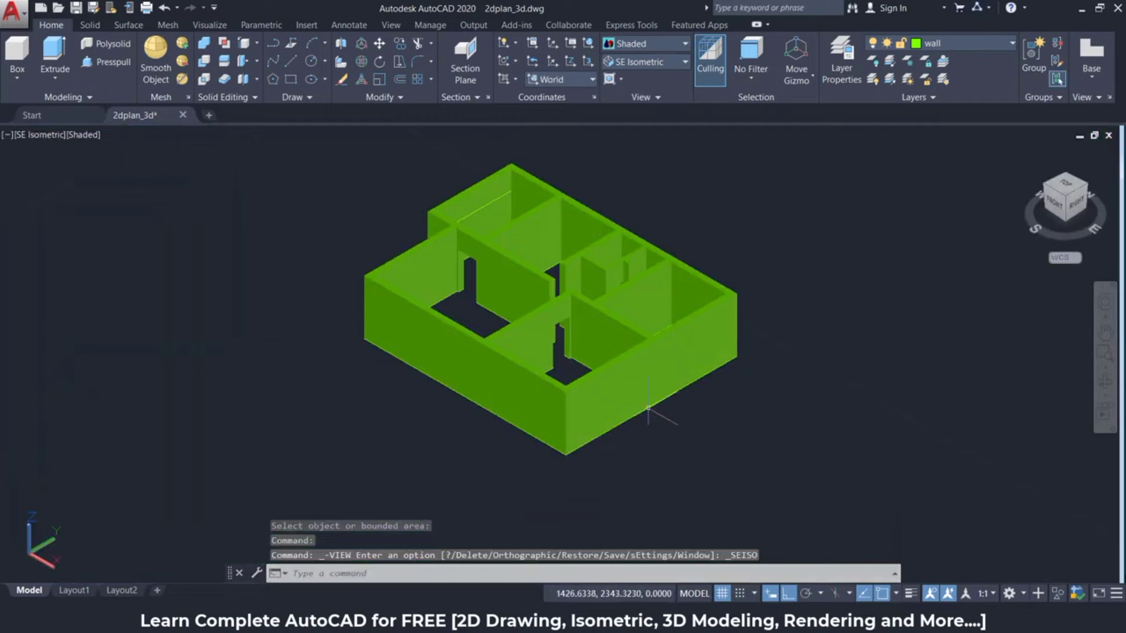
pyautogui.scroll(2, 645, 359)
pyautogui.scroll(2, 645, 359)
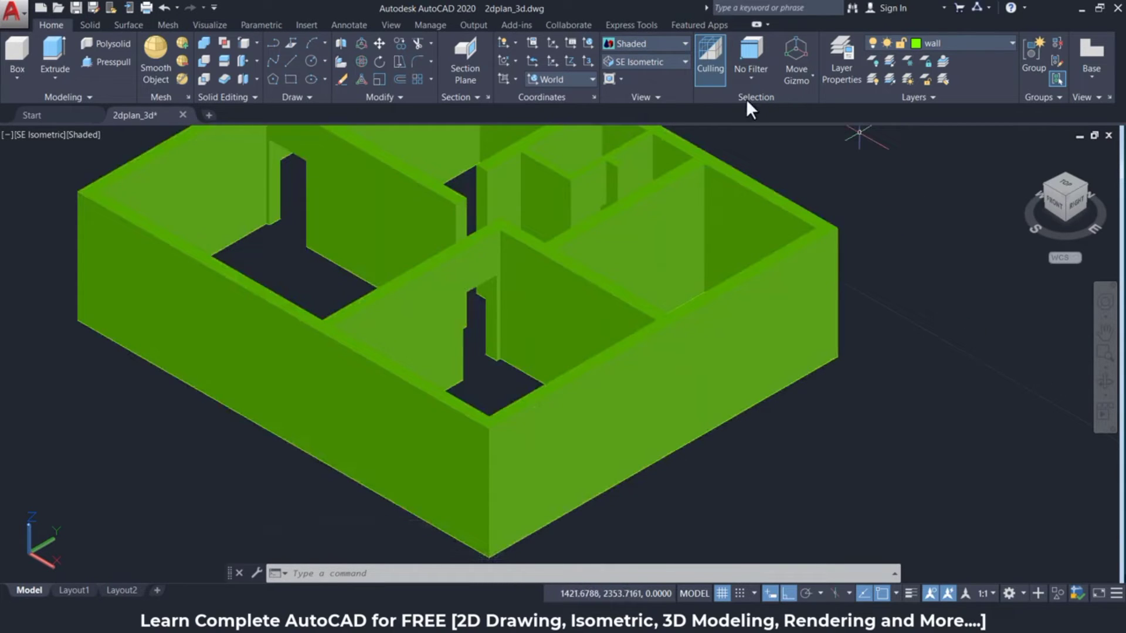
# - Set the 2D Wireframe visual style, turn on the window layer, and make it current
pyautogui.click(683, 43)
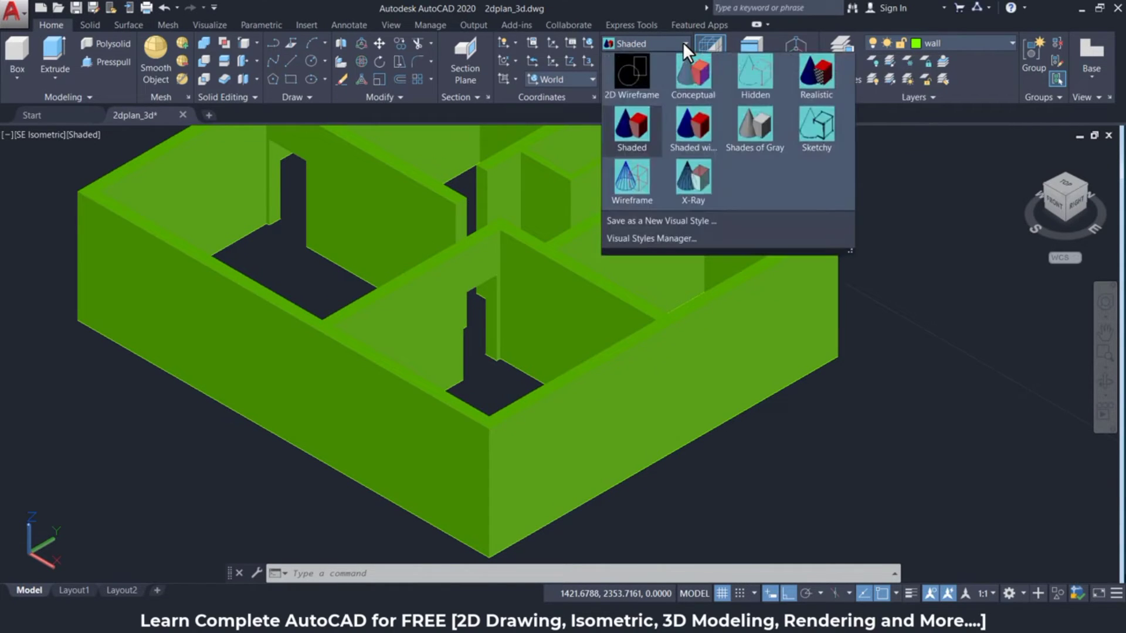
pyautogui.click(642, 66)
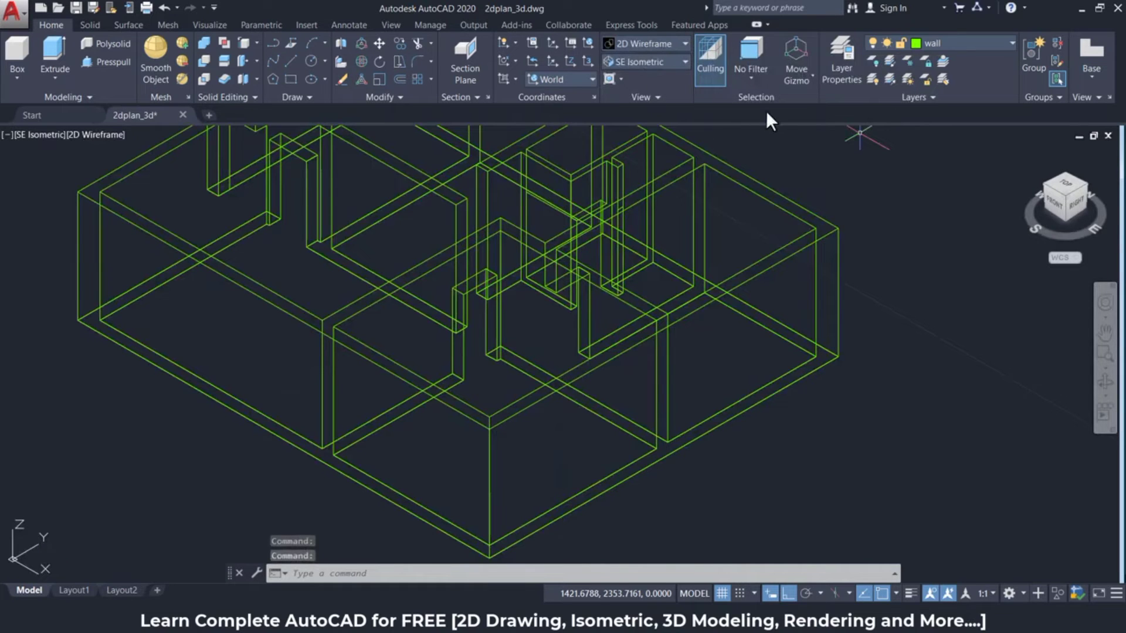
pyautogui.click(1013, 42)
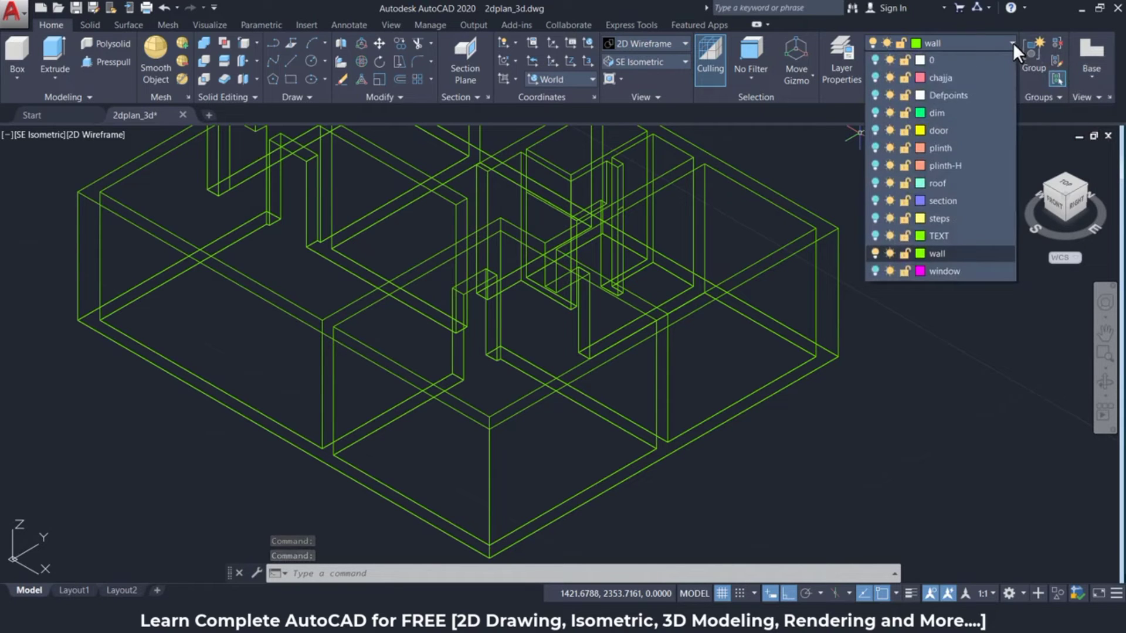
pyautogui.click(874, 269)
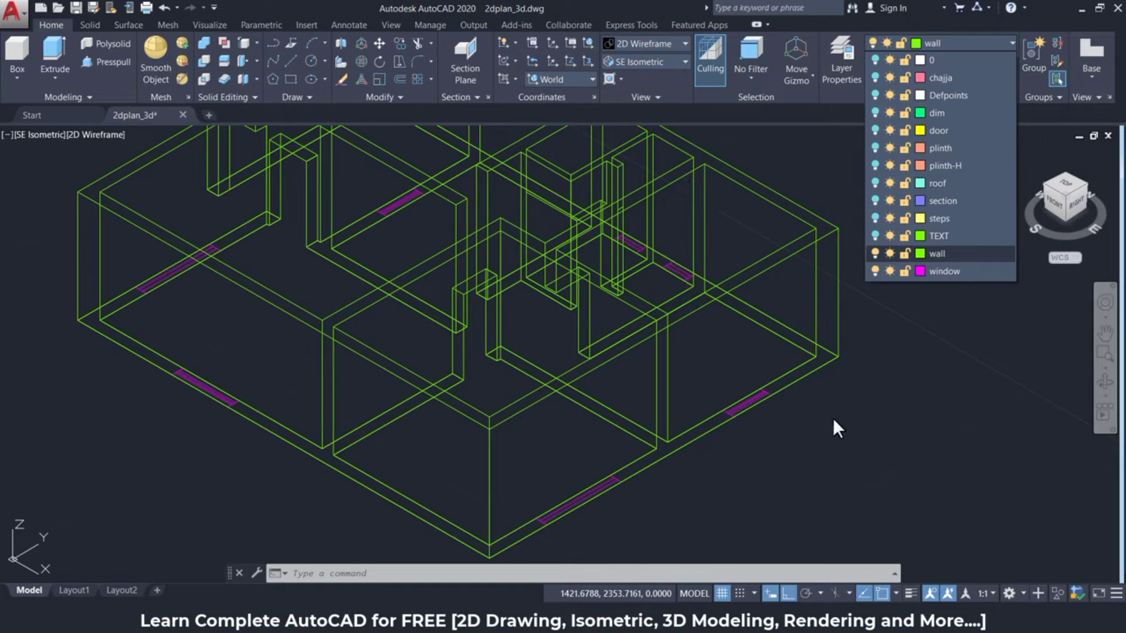
pyautogui.press('Down')
pyautogui.press('Return')
pyautogui.scroll(-2, 674, 425)
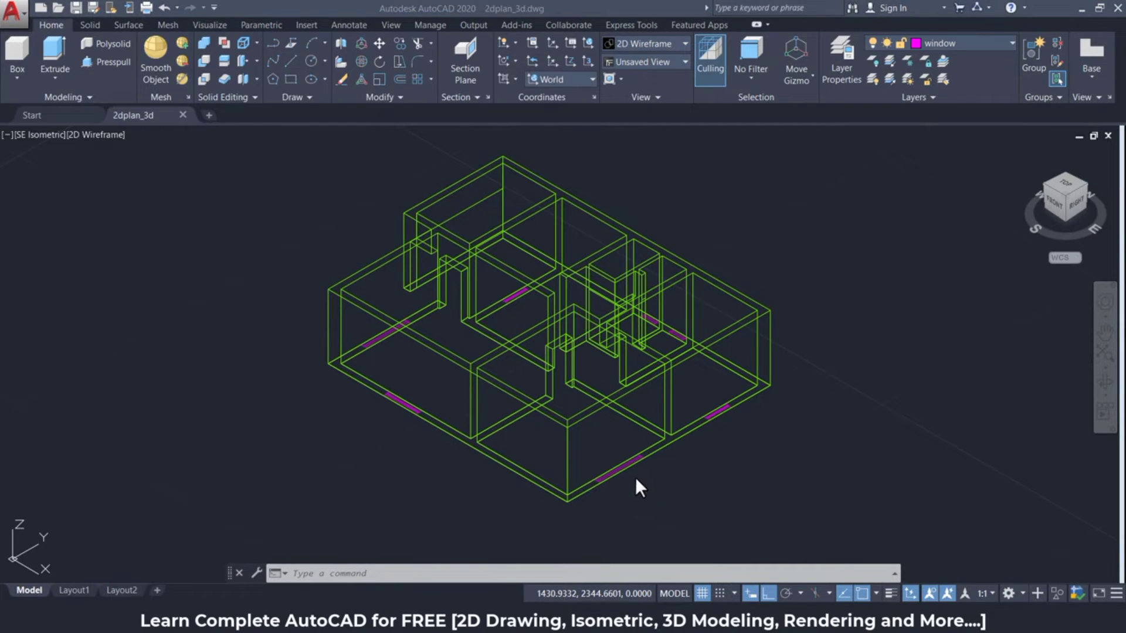
# - Zoom in on the front wall and show the status-bar Customization tool list
pyautogui.scroll(2, 635, 476)
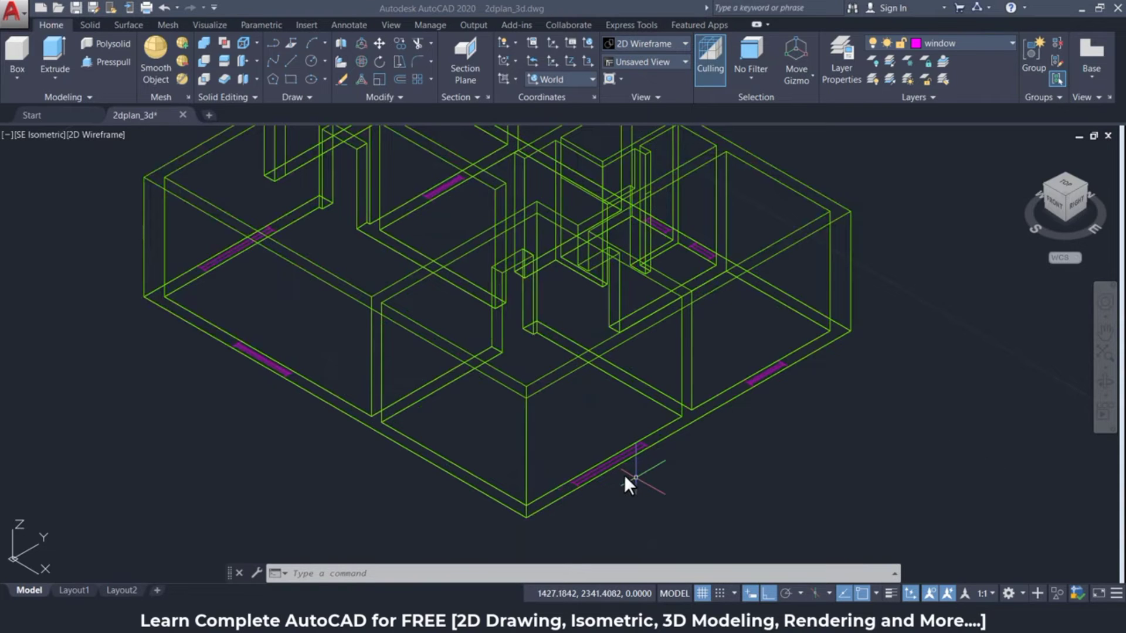
pyautogui.scroll(2, 625, 478)
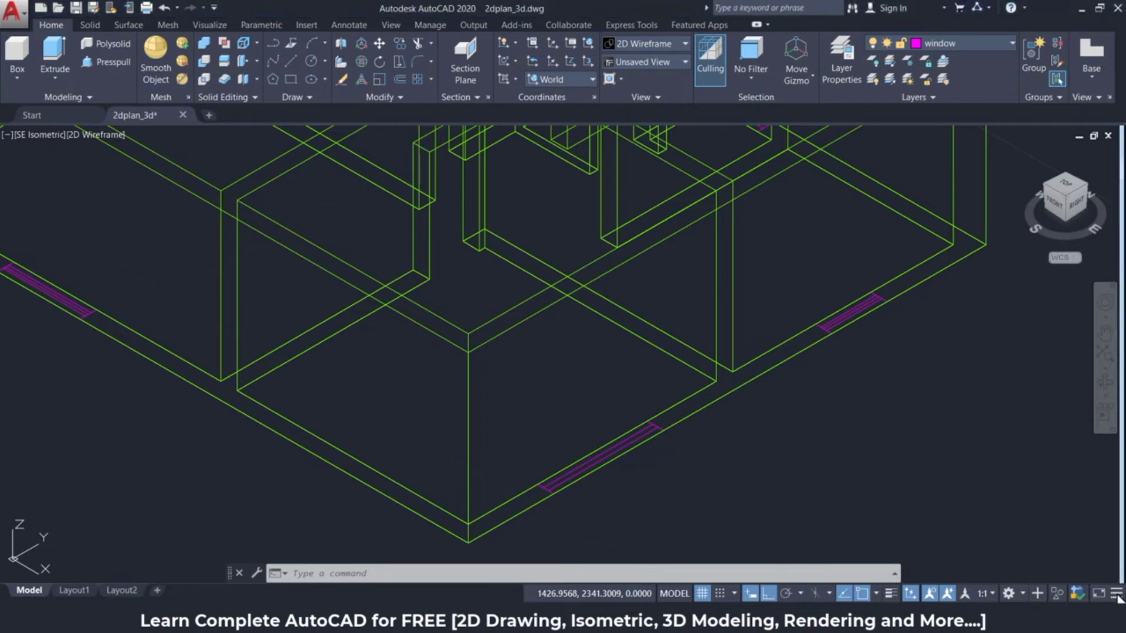
pyautogui.click(1117, 593)
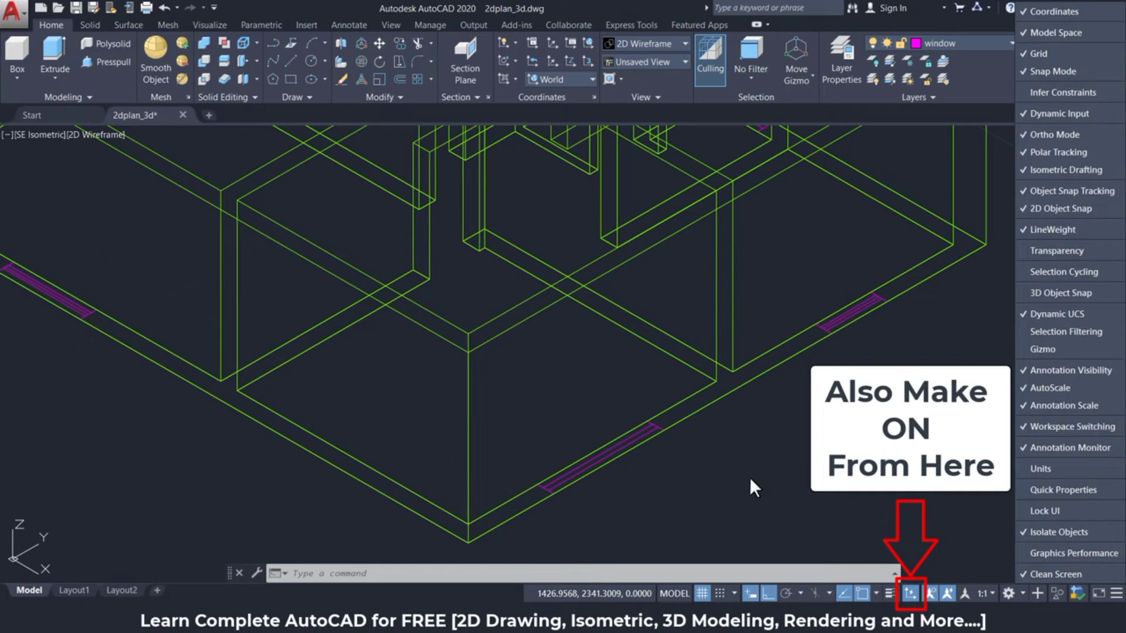
# - Draw a 1-unit vertical line upward from the window marking's end on the outer wall
pyautogui.click(690, 489)
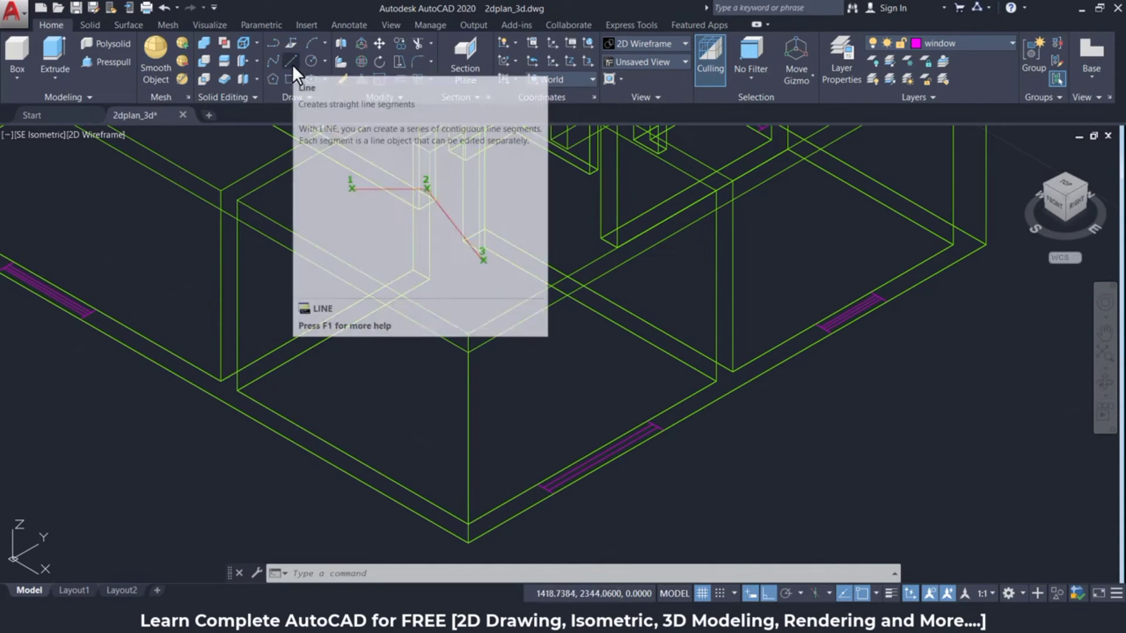
pyautogui.click(292, 65)
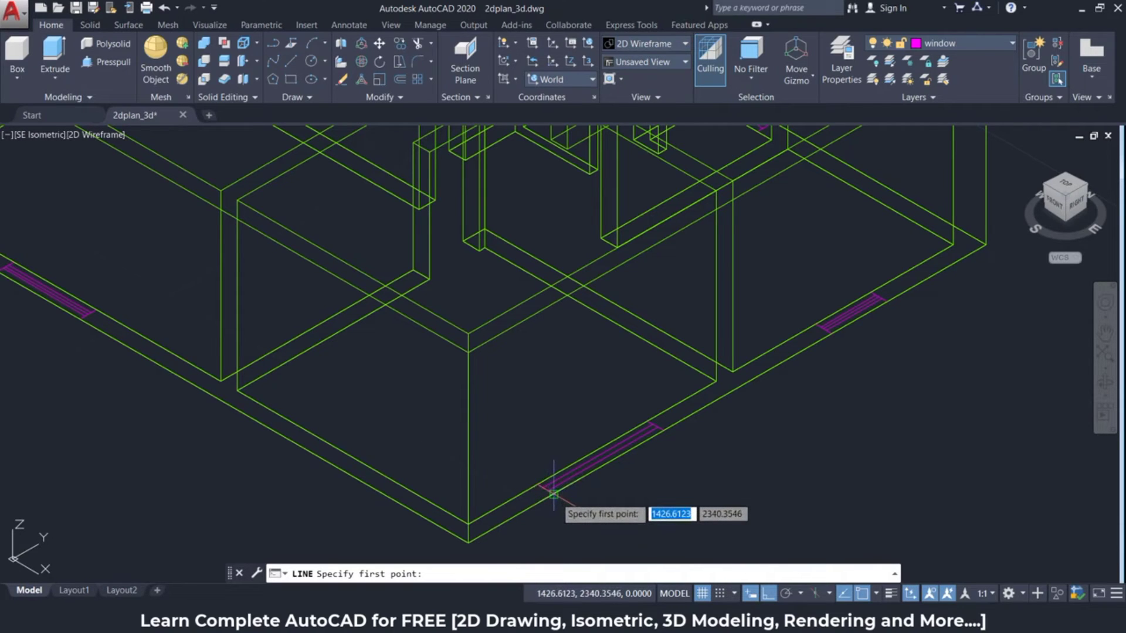
pyautogui.click(554, 492)
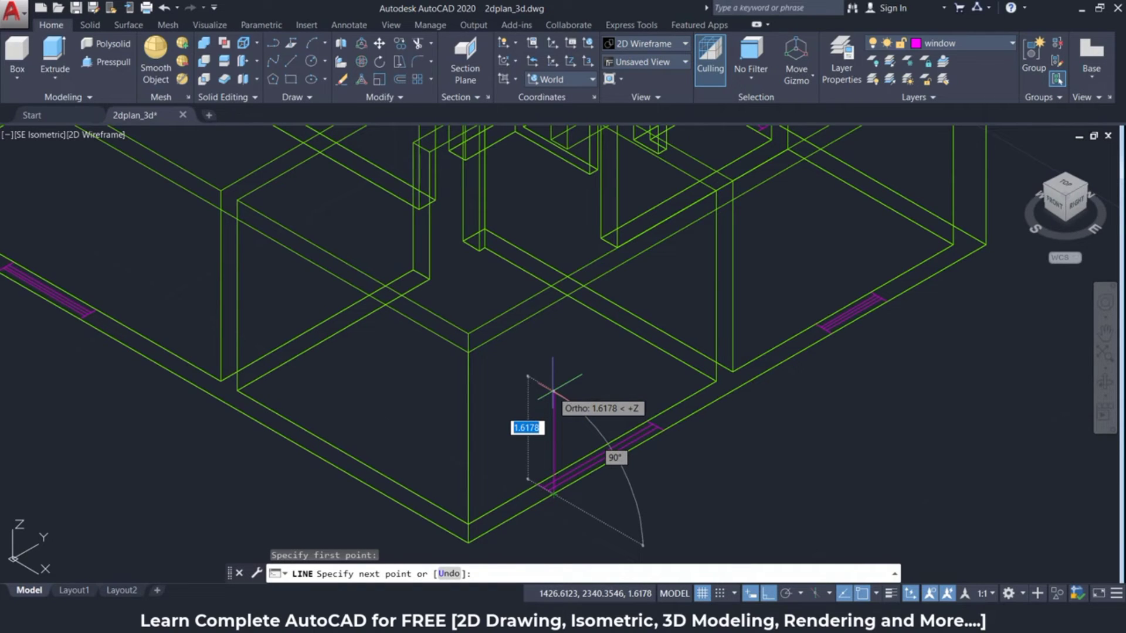
pyautogui.write('1')
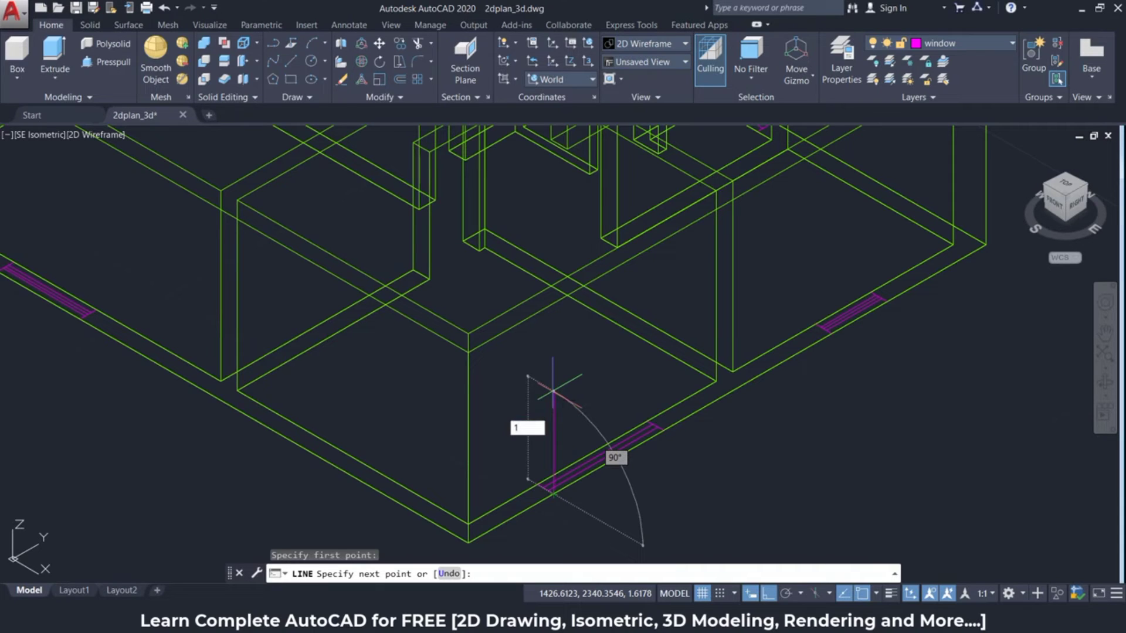
pyautogui.press('Return')
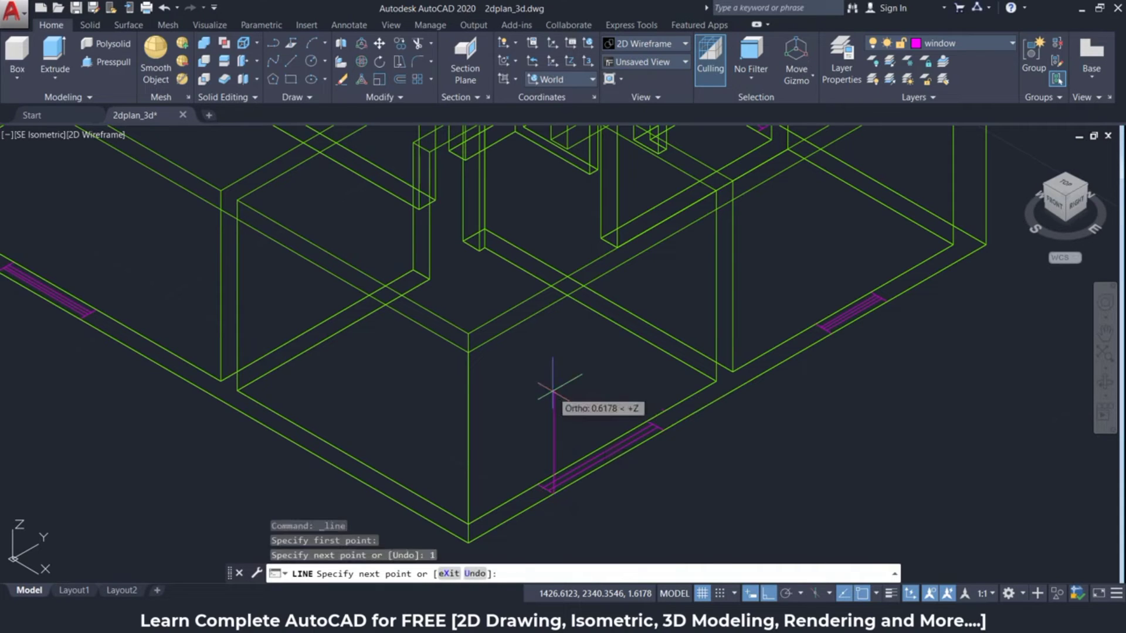
pyautogui.press('Return')
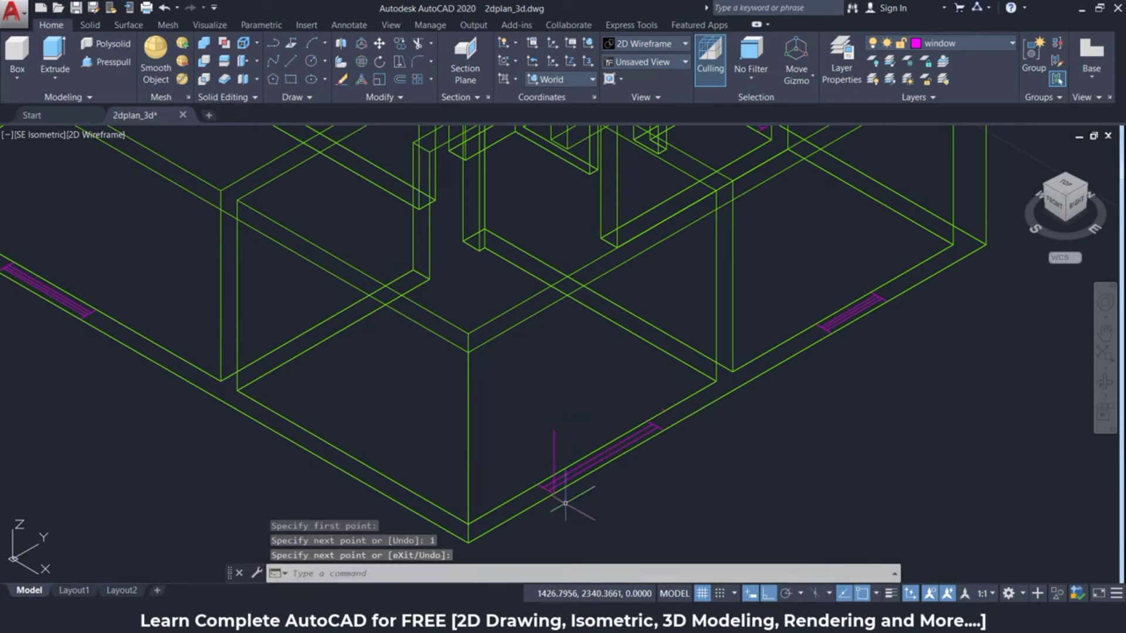
pyautogui.scroll(2, 566, 494)
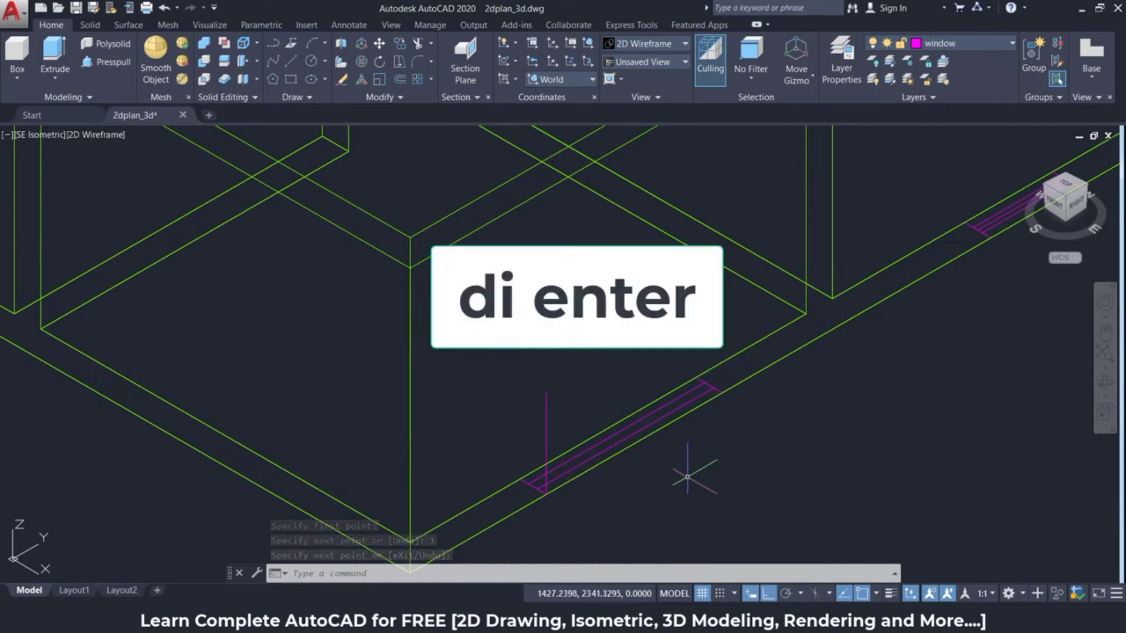
pyautogui.write('d')
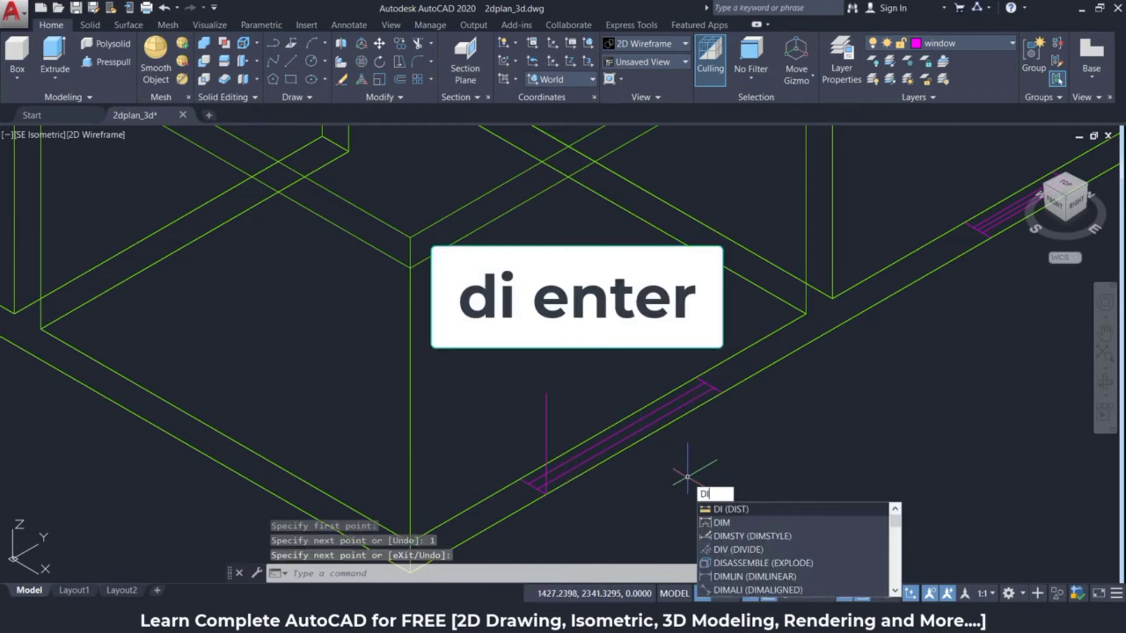
pyautogui.press('Return')
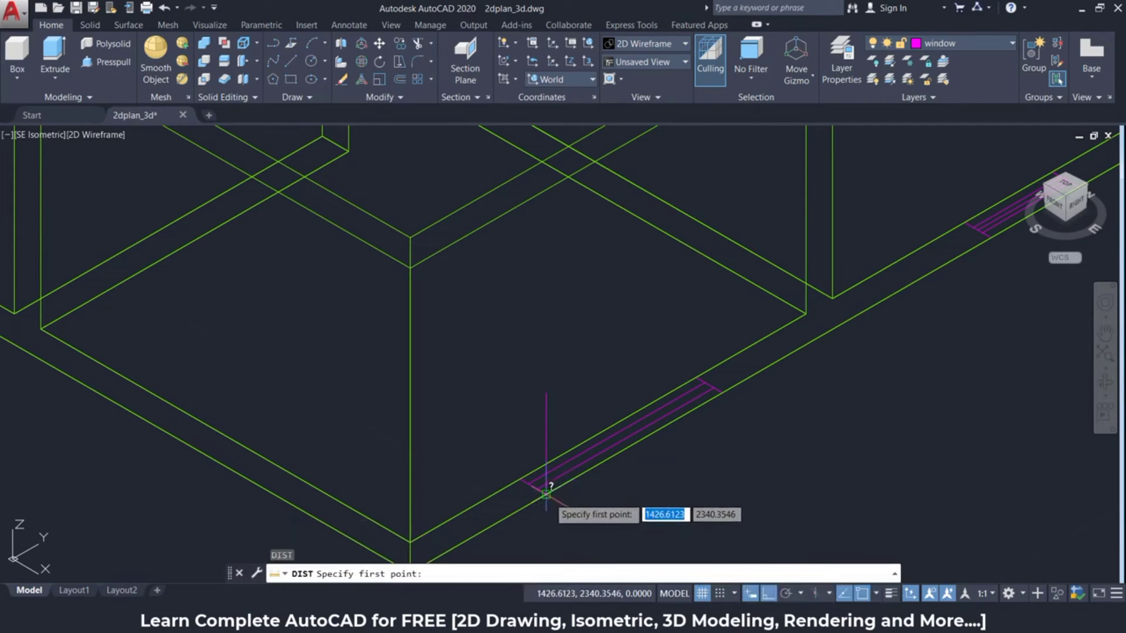
pyautogui.click(546, 494)
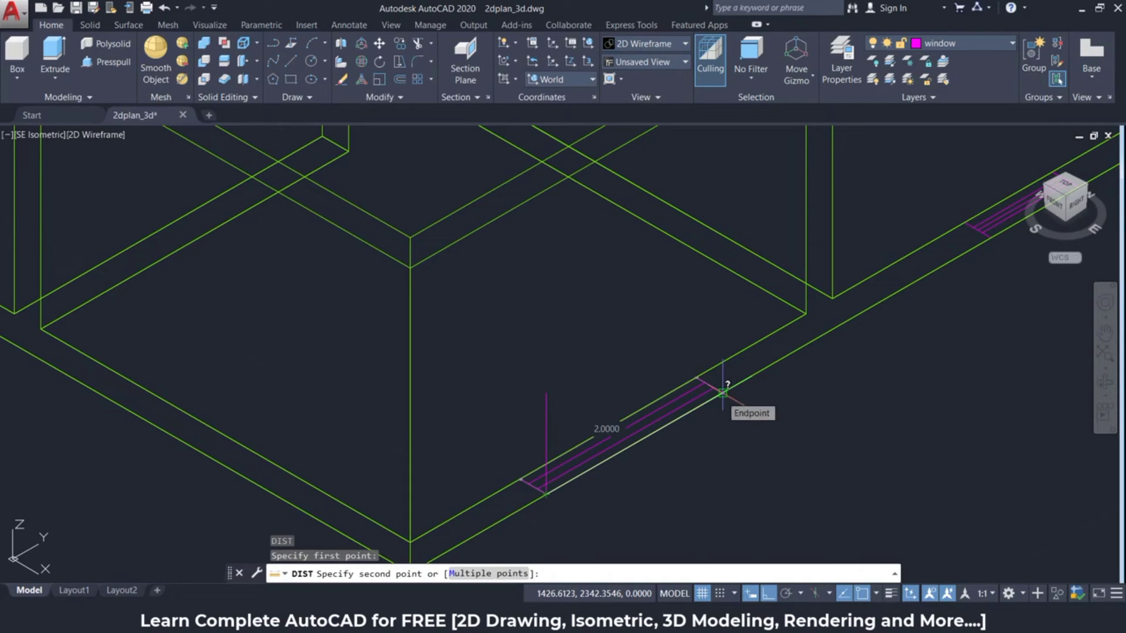
pyautogui.press('Escape')
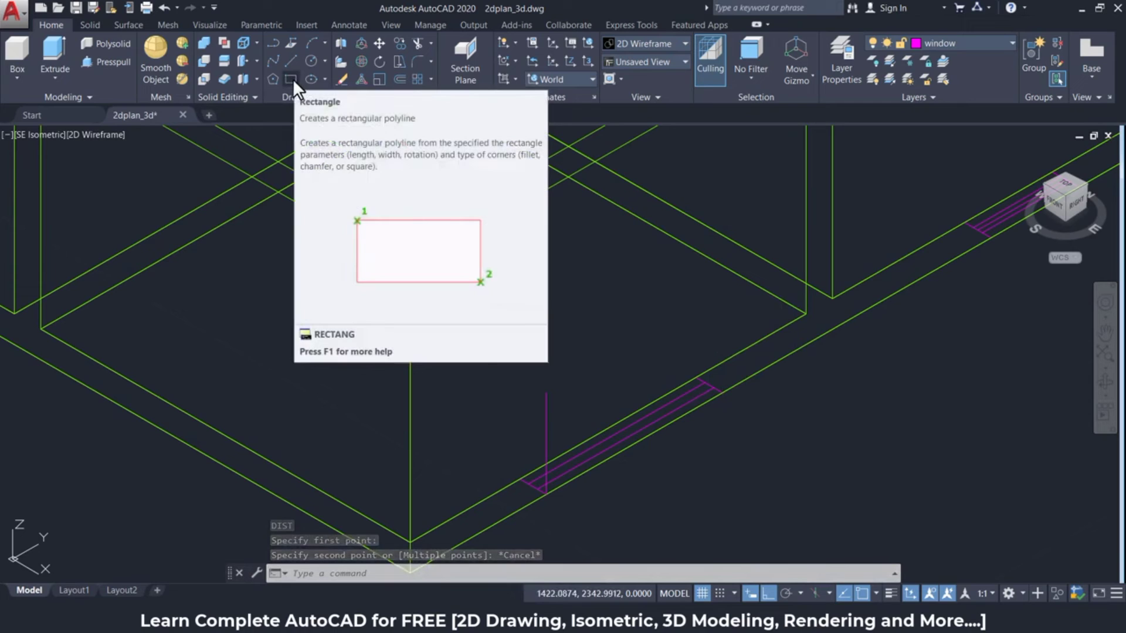
# - Draw a 2,1 window rectangle from the vertical line's top on the outer wall face
pyautogui.click(293, 79)
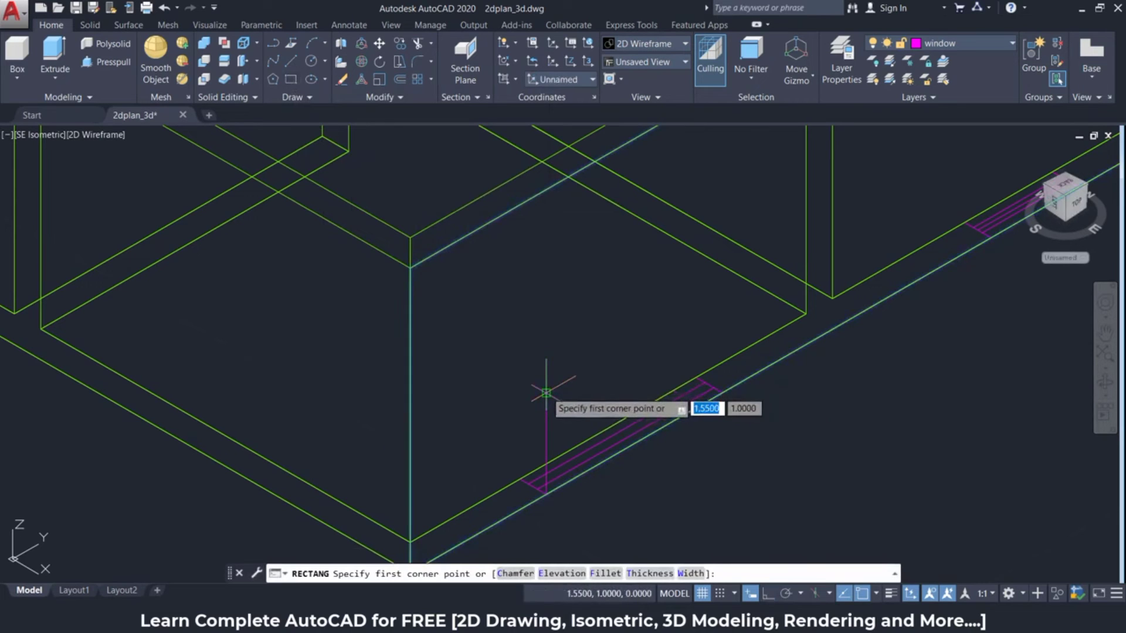
pyautogui.click(546, 393)
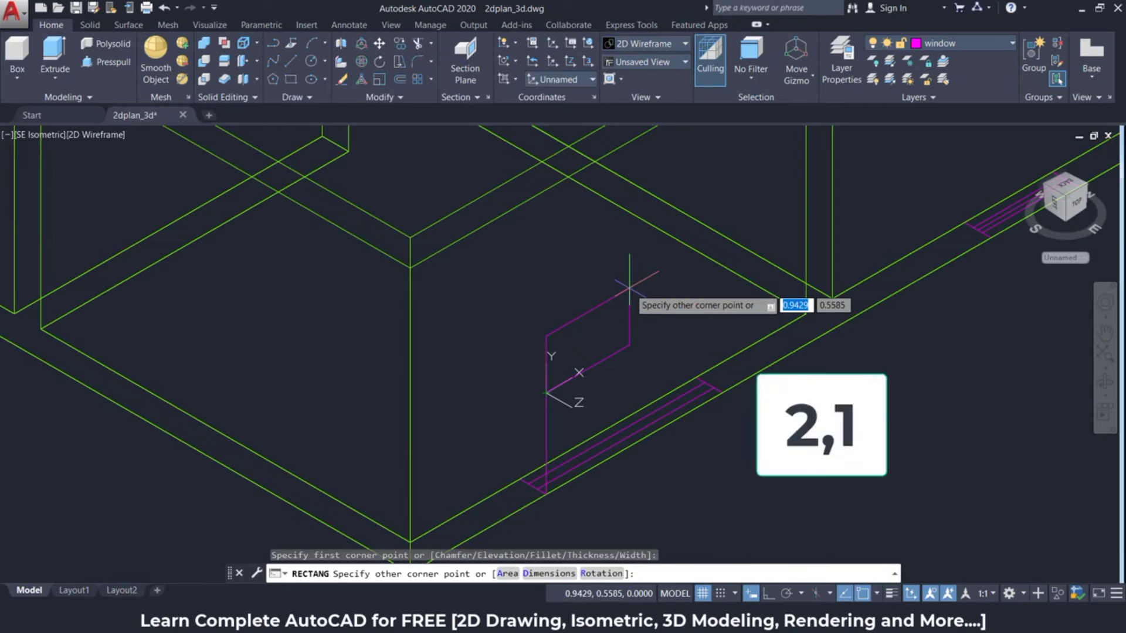
pyautogui.write('2')
pyautogui.write(',')
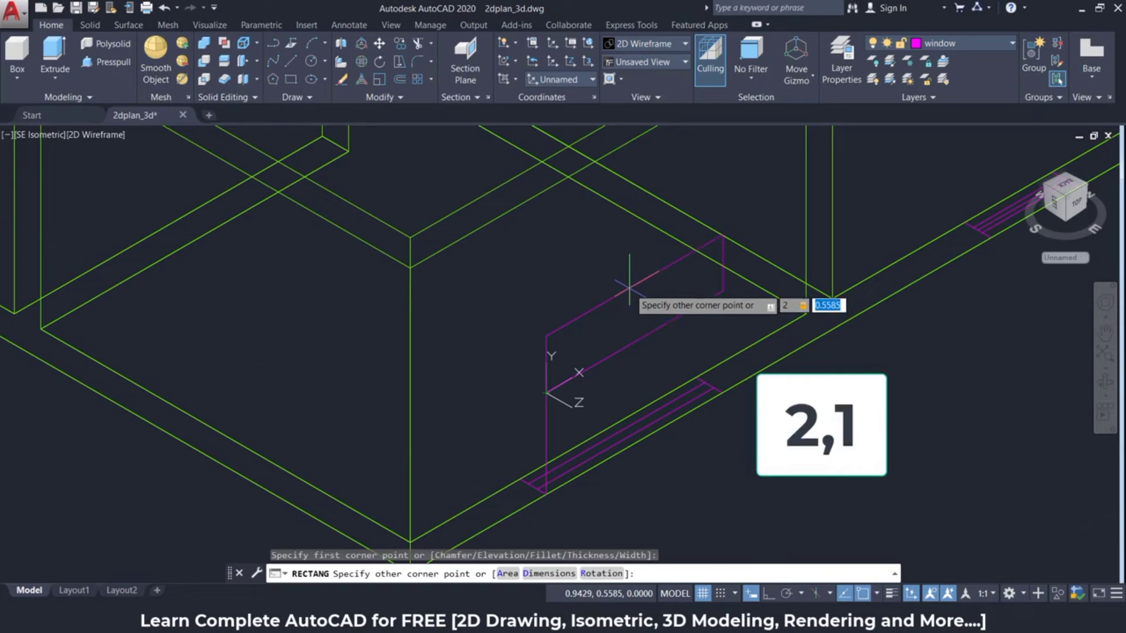
pyautogui.write('1')
pyautogui.press('Return')
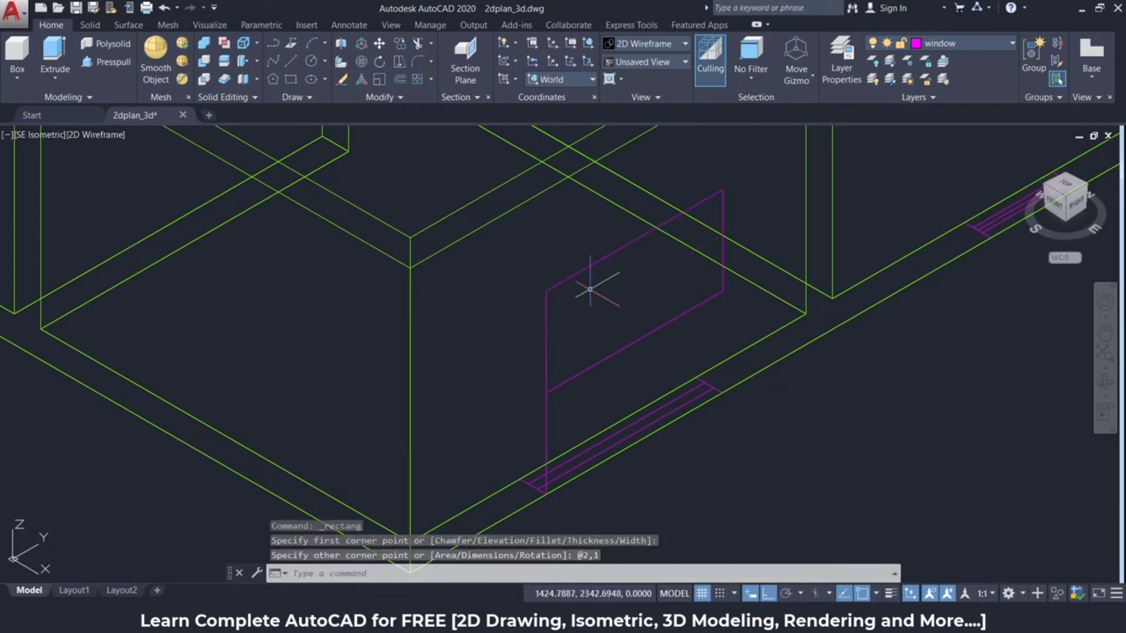
pyautogui.scroll(-2, 588, 352)
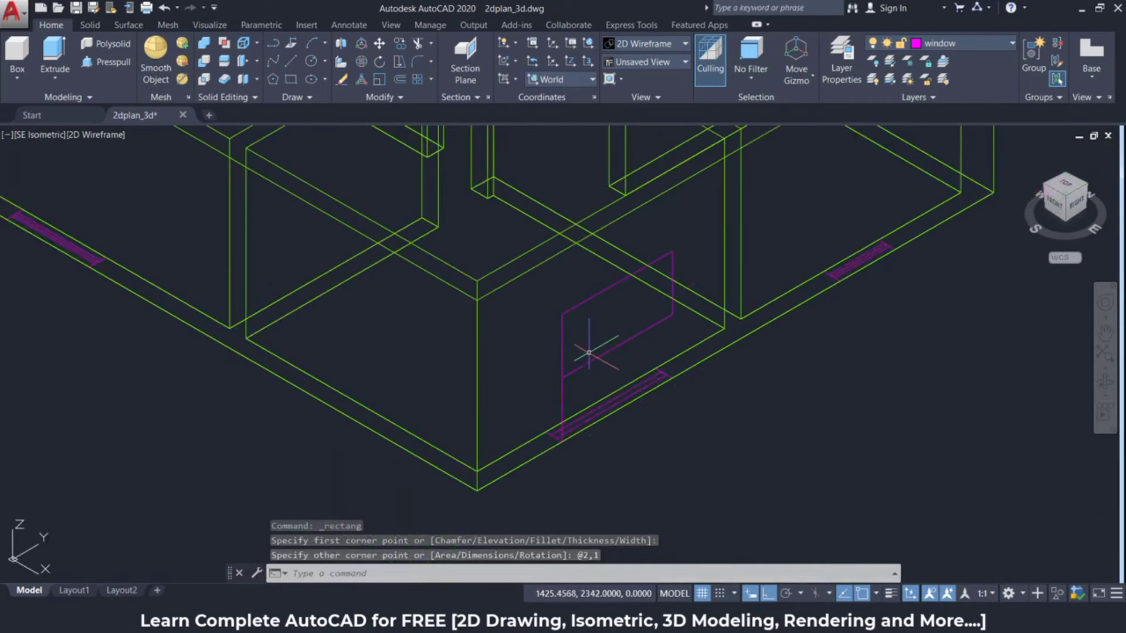
pyautogui.scroll(-2, 675, 424)
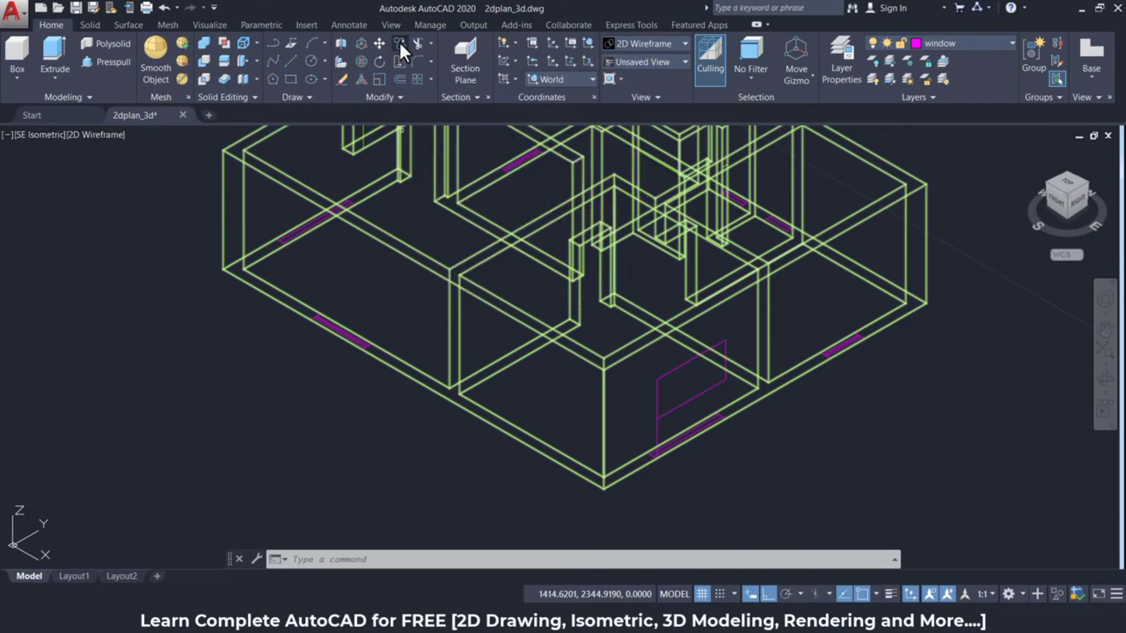
# - Copy the window rectangle and its vertical guide line from the window's bottom corner
pyautogui.click(399, 44)
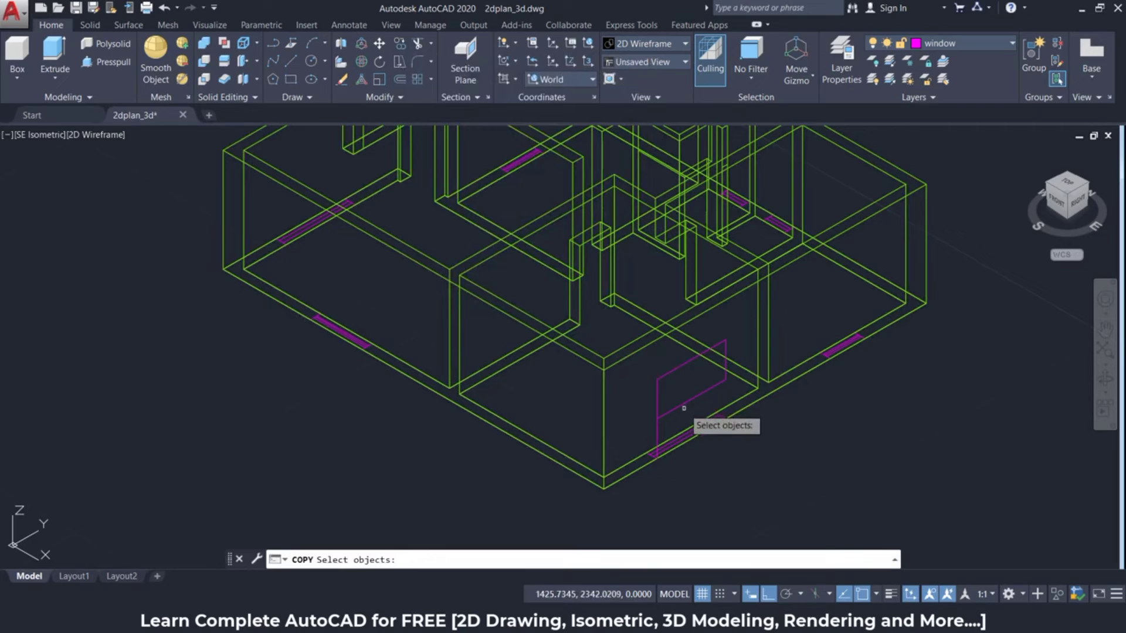
pyautogui.click(680, 406)
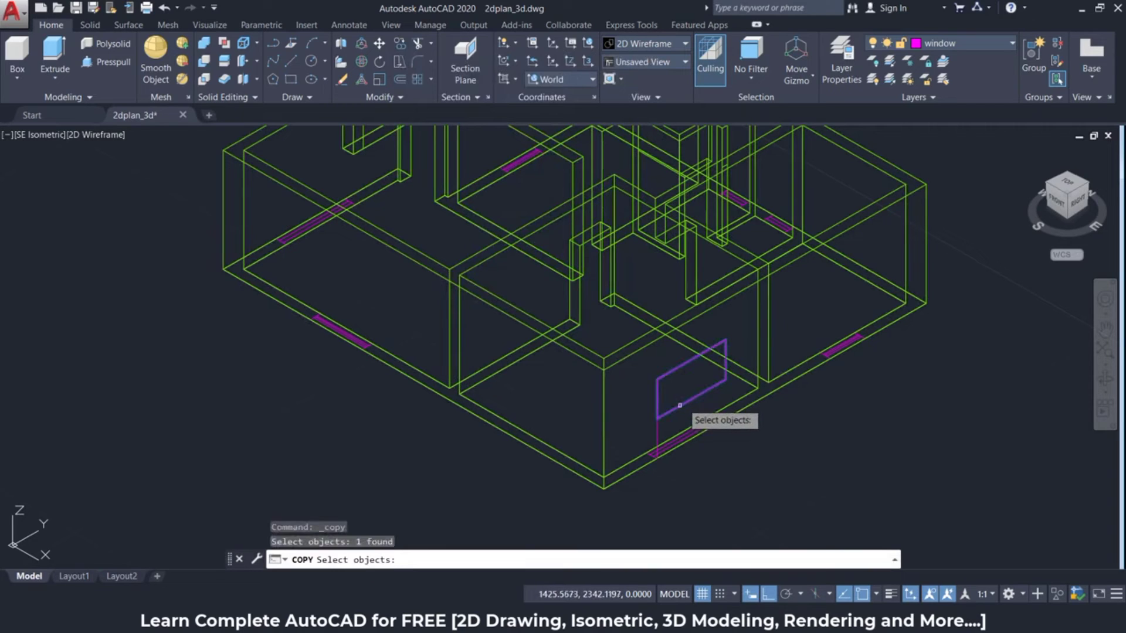
pyautogui.click(657, 435)
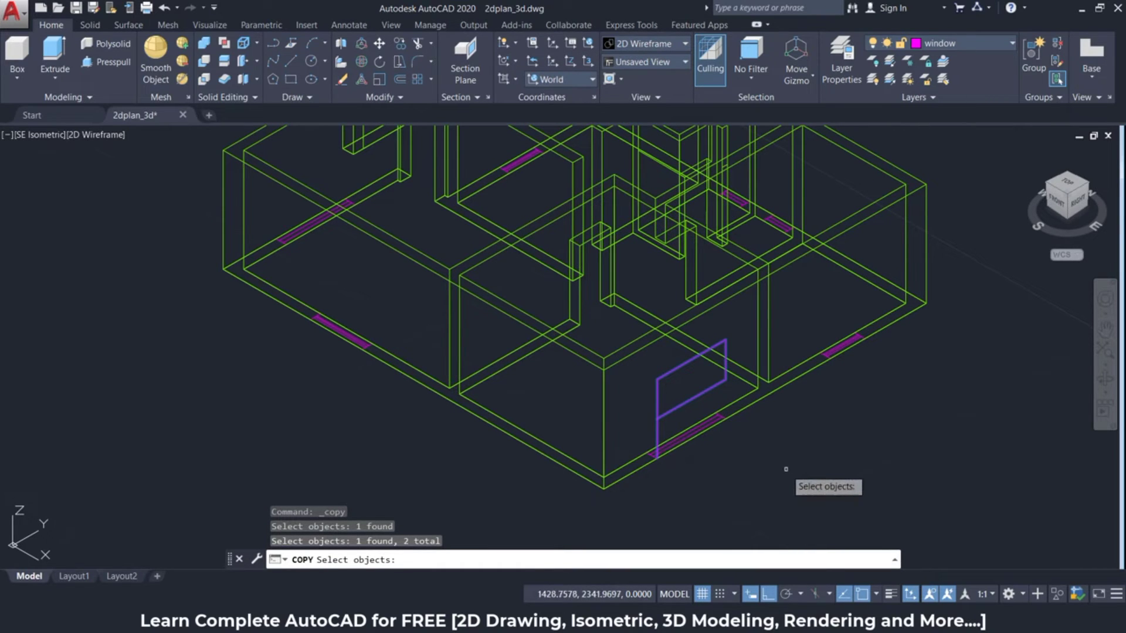
pyautogui.press('Return')
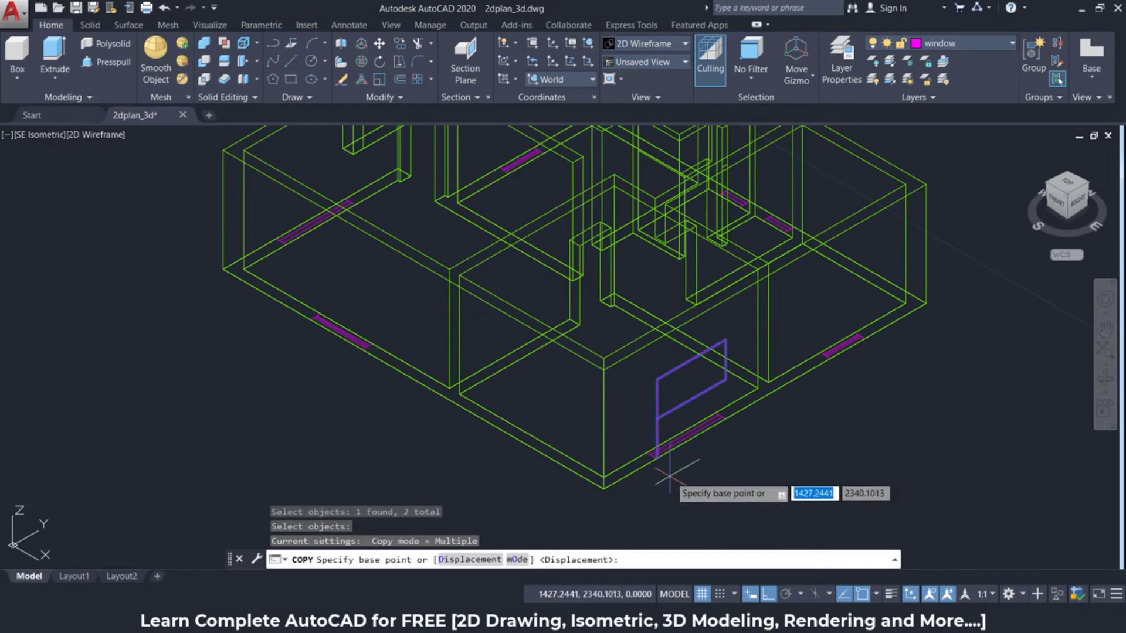
pyautogui.scroll(2, 659, 469)
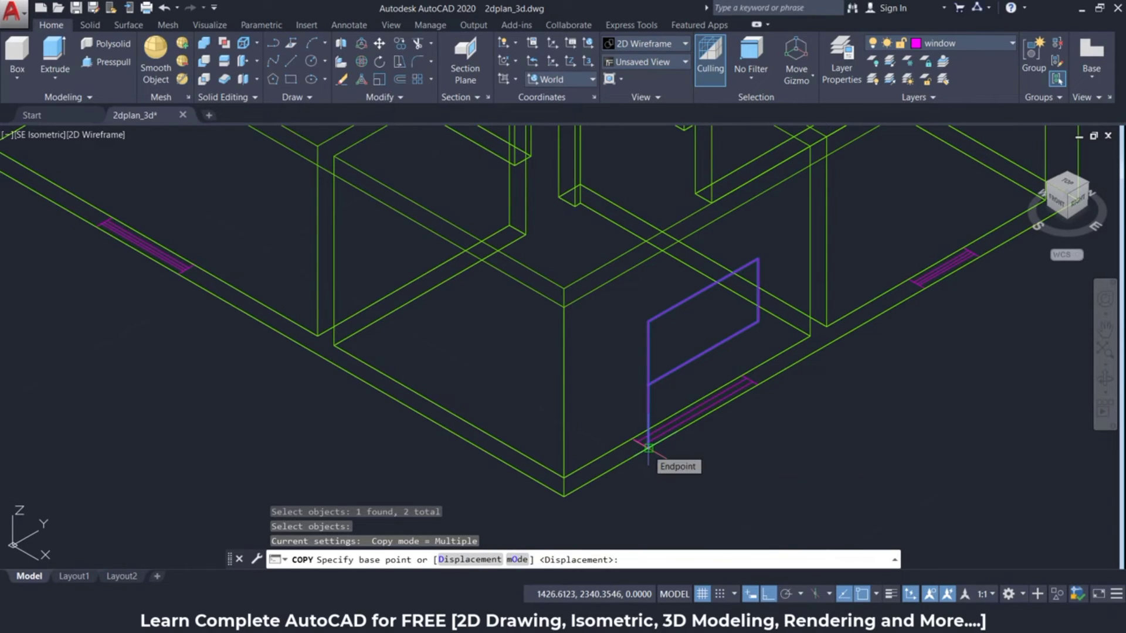
pyautogui.click(648, 449)
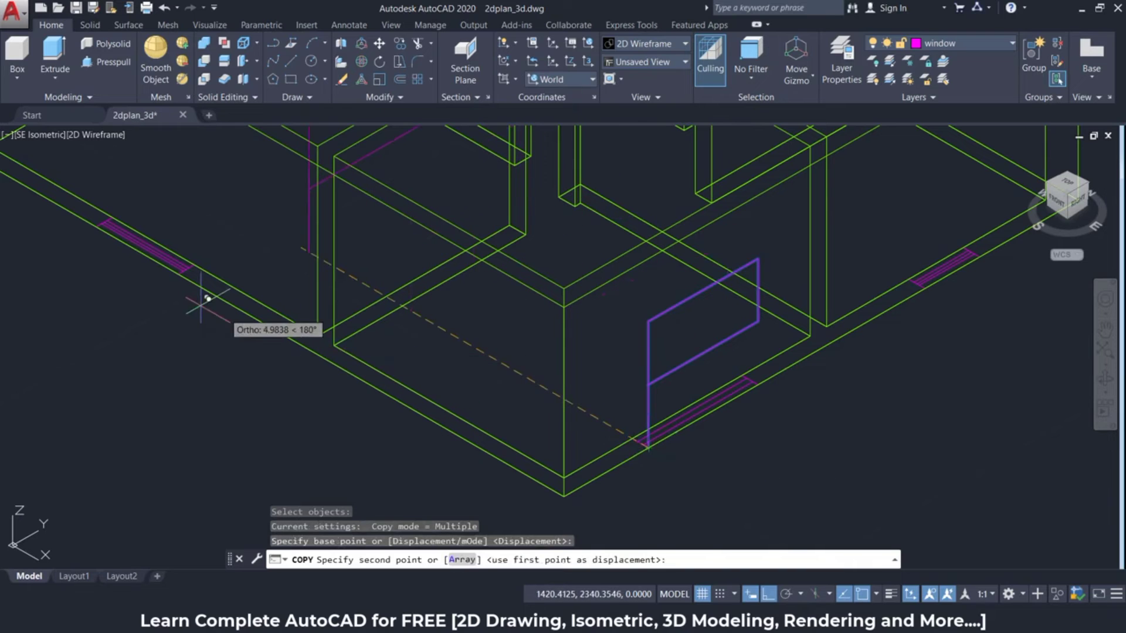
pyautogui.scroll(-2, 208, 299)
pyautogui.scroll(-2, 220, 297)
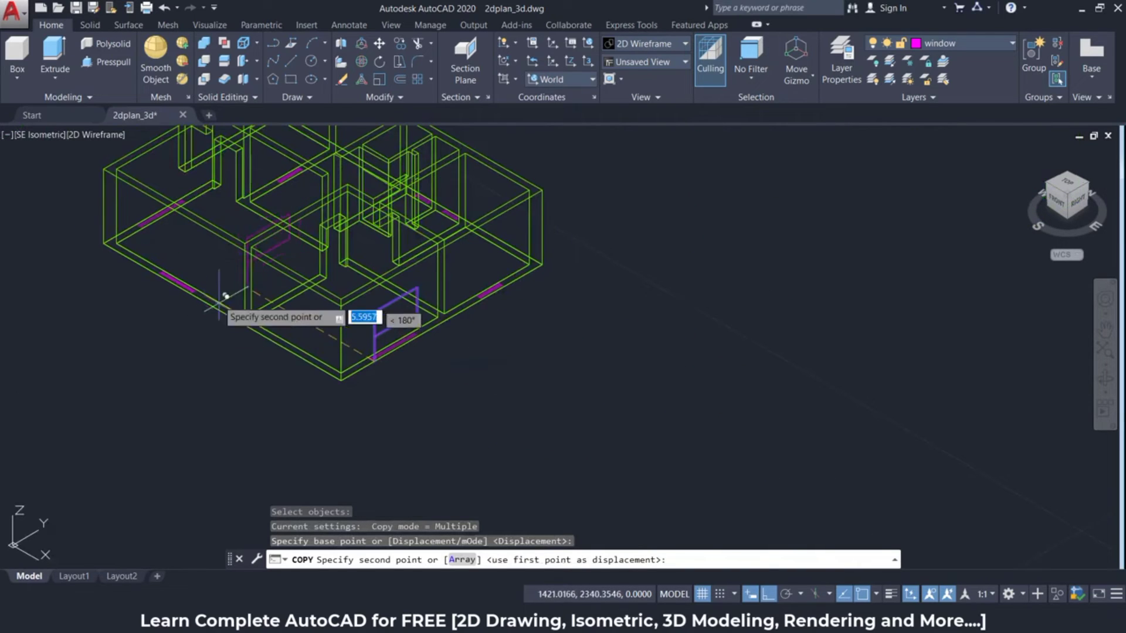
# - Place window outline copies on the left wall and at another wall corner
pyautogui.click(142, 228)
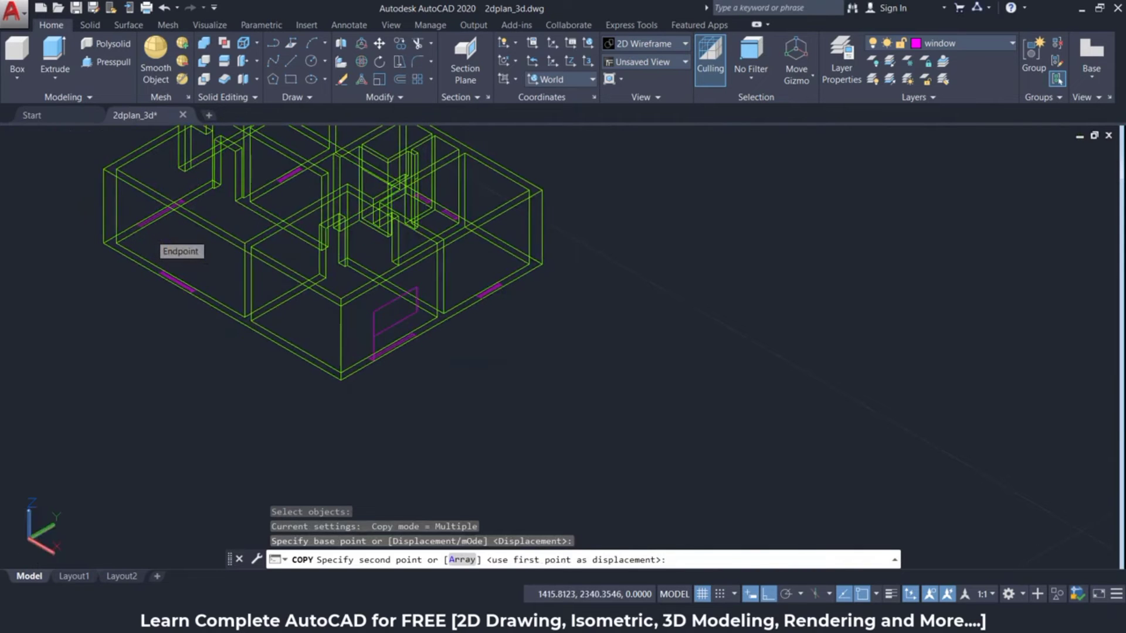
pyautogui.moveTo(221, 281)
pyautogui.keyDown('shift'); pyautogui.mouseDown(button='middle')
pyautogui.moveTo(417, 294)
pyautogui.moveTo(450, 281)
pyautogui.moveTo(480, 246)
pyautogui.moveTo(501, 245)
pyautogui.moveTo(530, 295)
pyautogui.mouseUp(button='middle'); pyautogui.keyUp('shift')
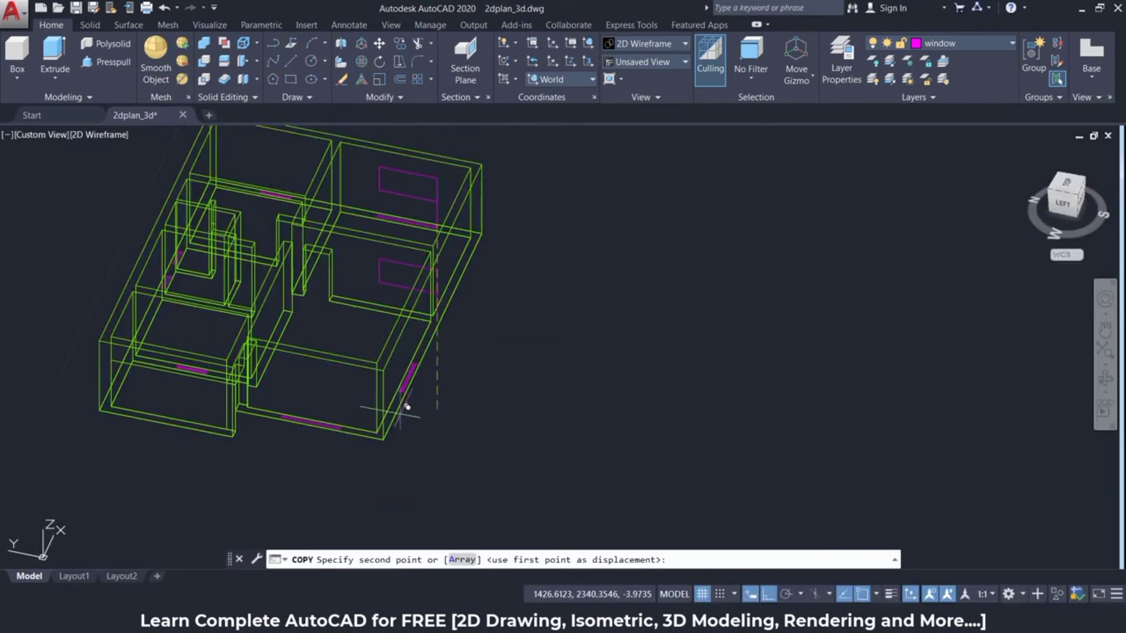
pyautogui.scroll(4, 334, 431)
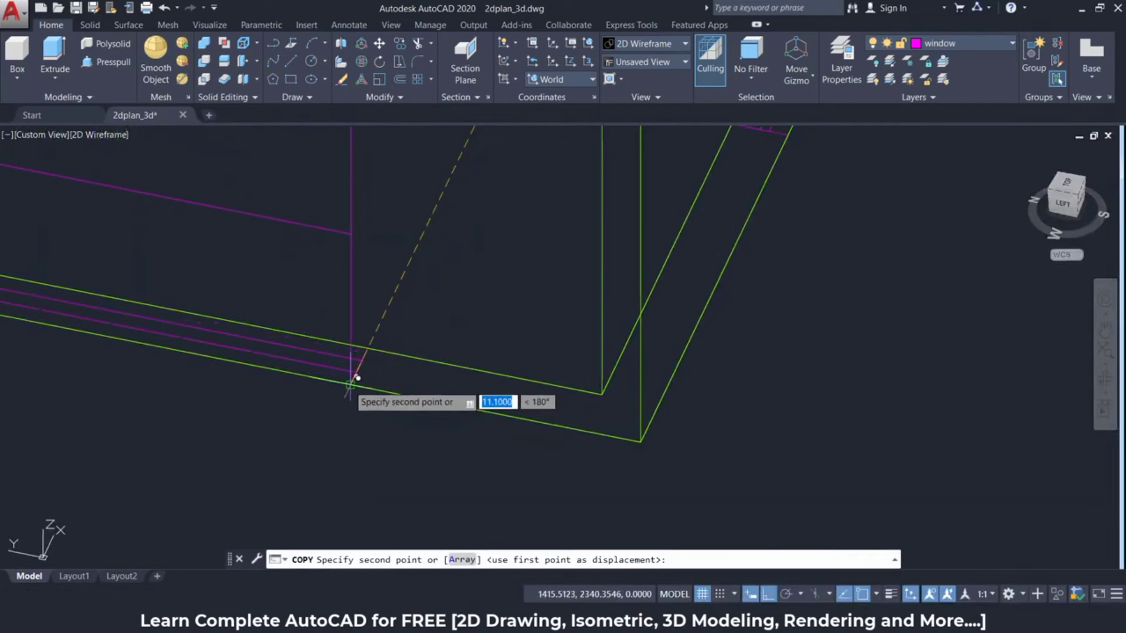
pyautogui.click(367, 383)
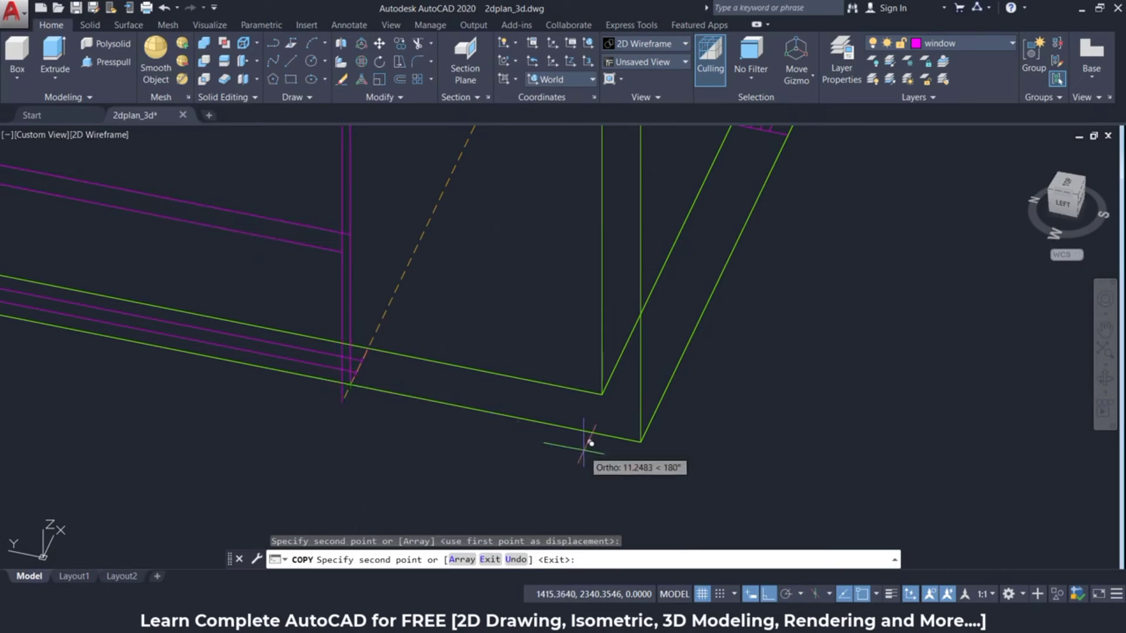
pyautogui.press('Return')
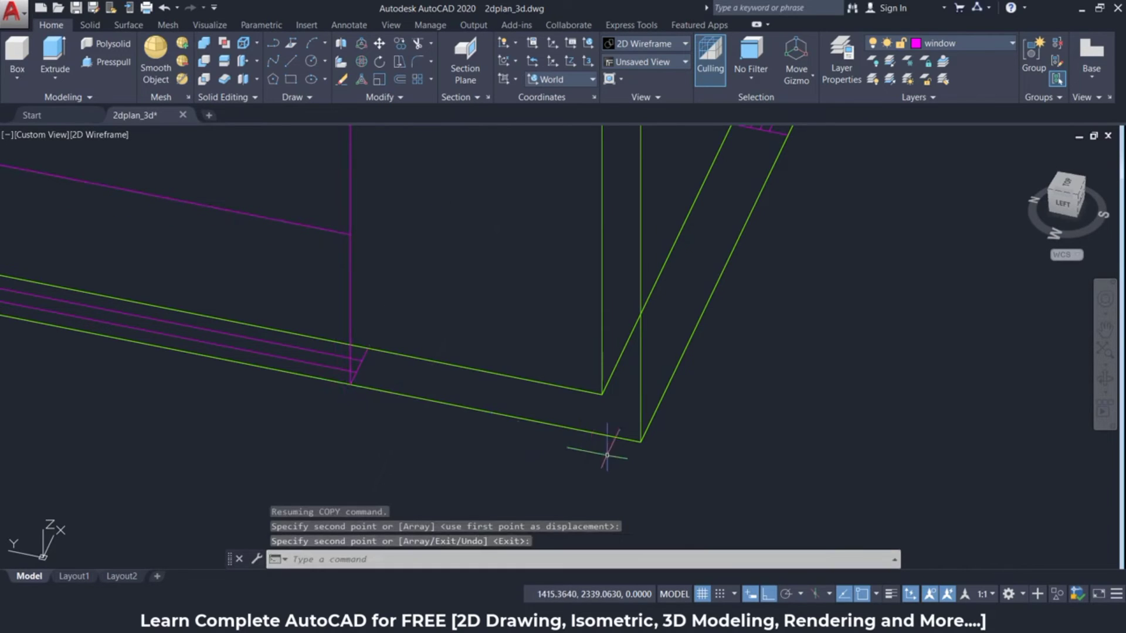
pyautogui.scroll(-5, 592, 449)
pyautogui.keyDown('shift'); pyautogui.moveTo(653, 409); pyautogui.dragTo(556, 415, button='middle'); pyautogui.keyUp('shift')
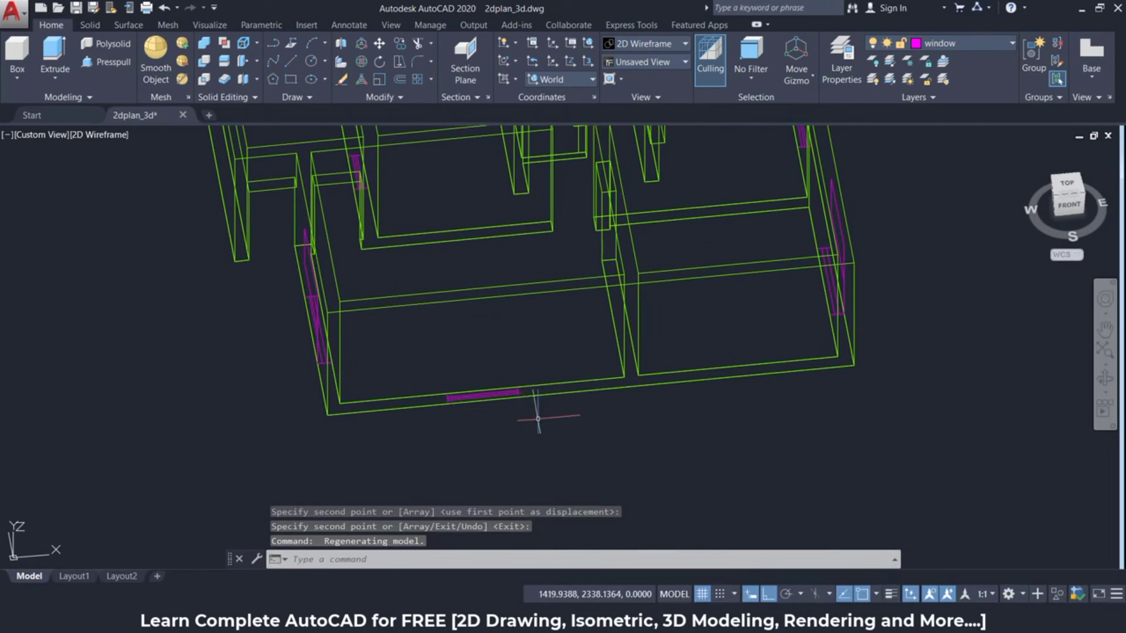
pyautogui.scroll(2, 505, 430)
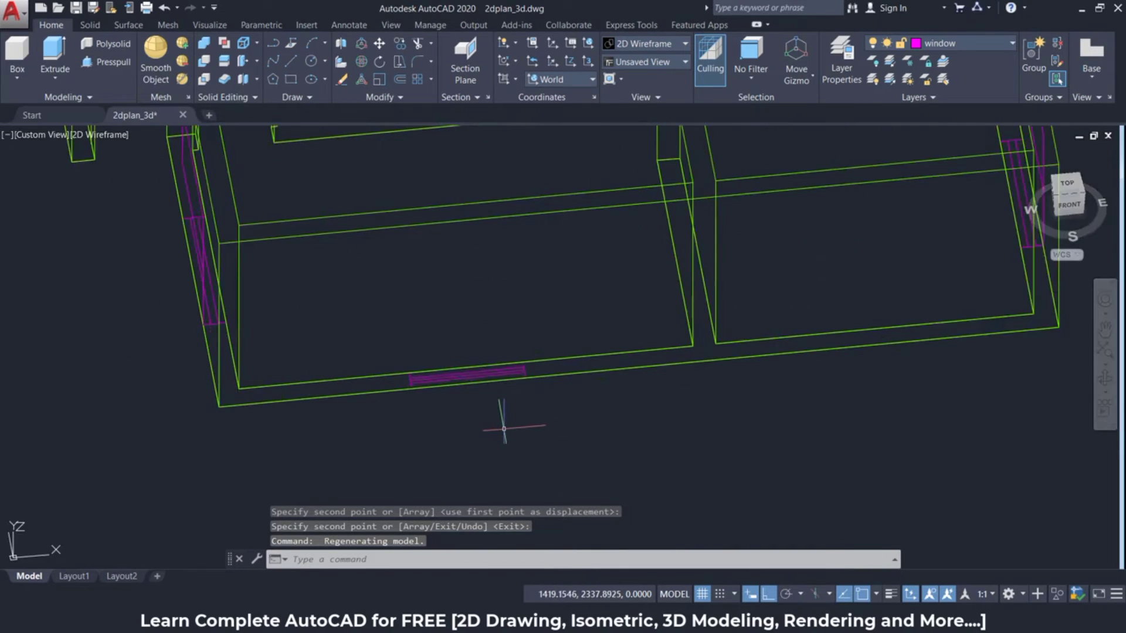
pyautogui.scroll(2, 501, 425)
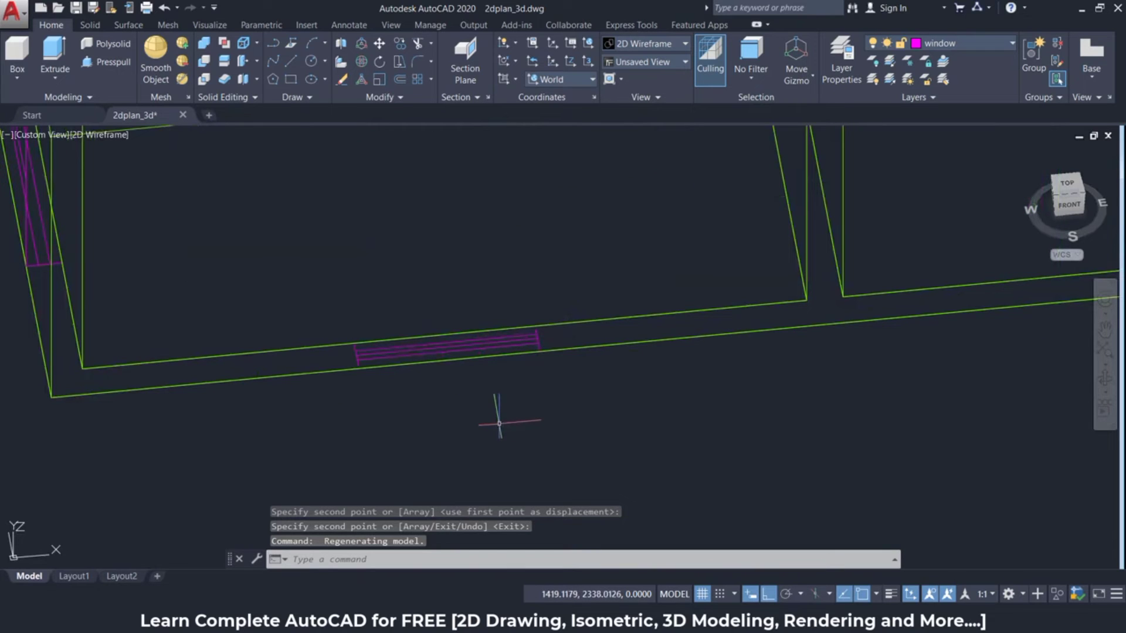
pyautogui.keyDown('shift'); pyautogui.moveTo(495, 402); pyautogui.dragTo(547, 391, button='middle'); pyautogui.keyUp('shift')
pyautogui.write('DI')
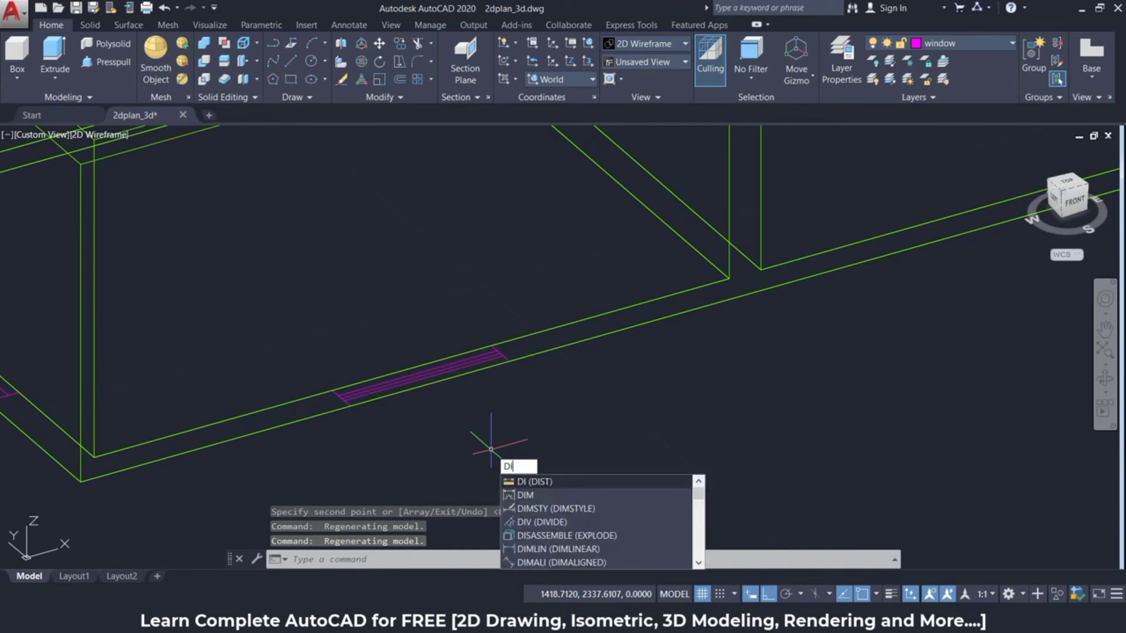
pyautogui.press('Return')
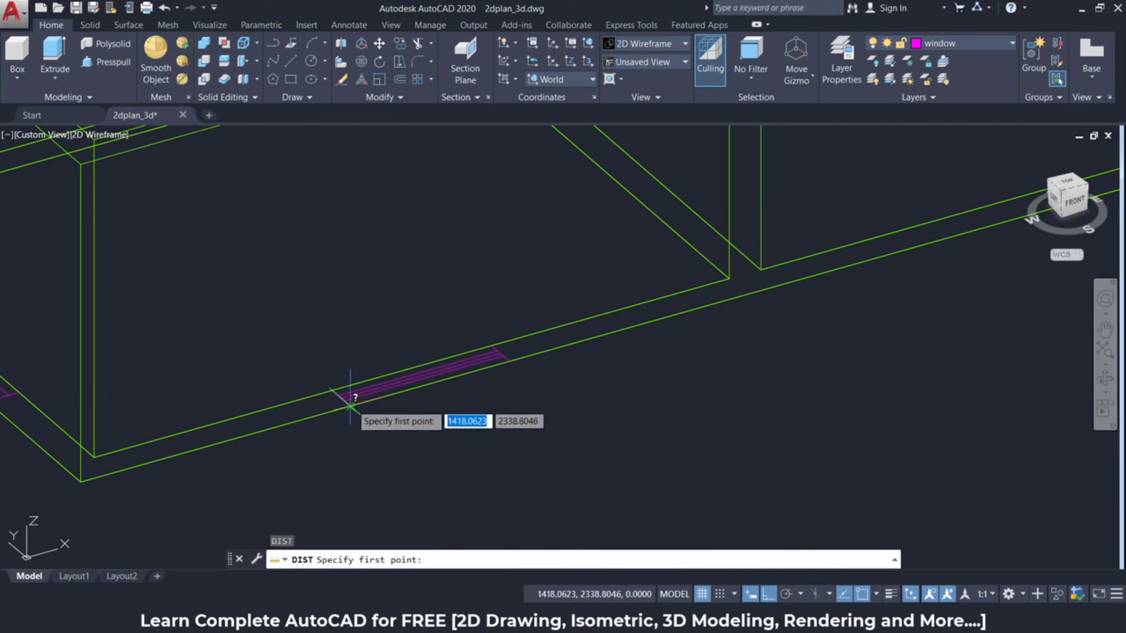
pyautogui.click(350, 405)
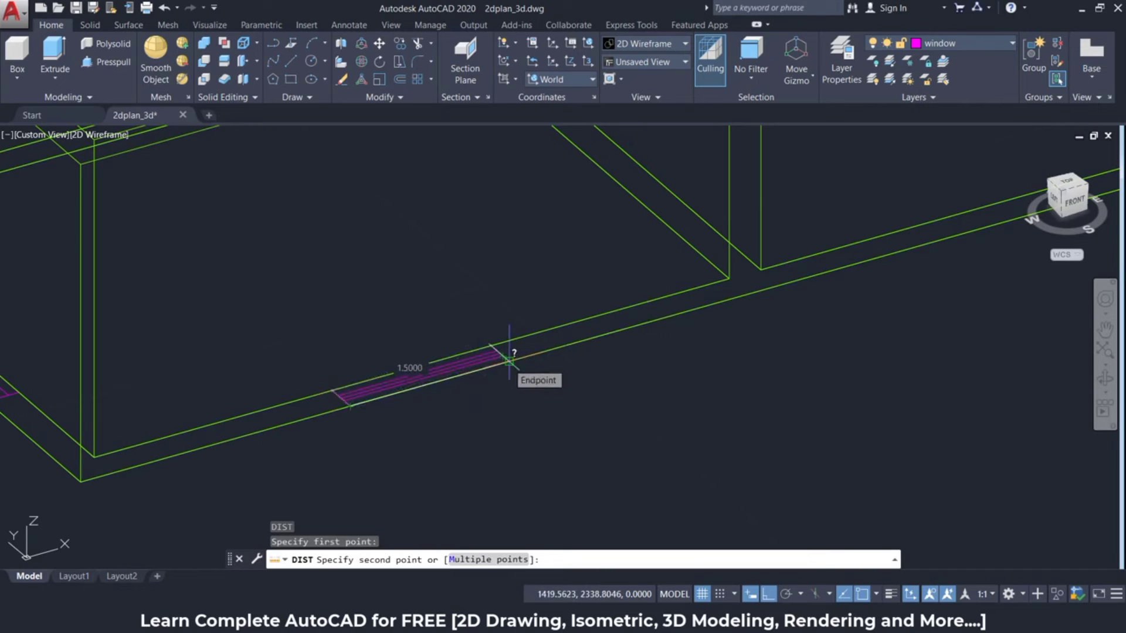
pyautogui.press('Escape')
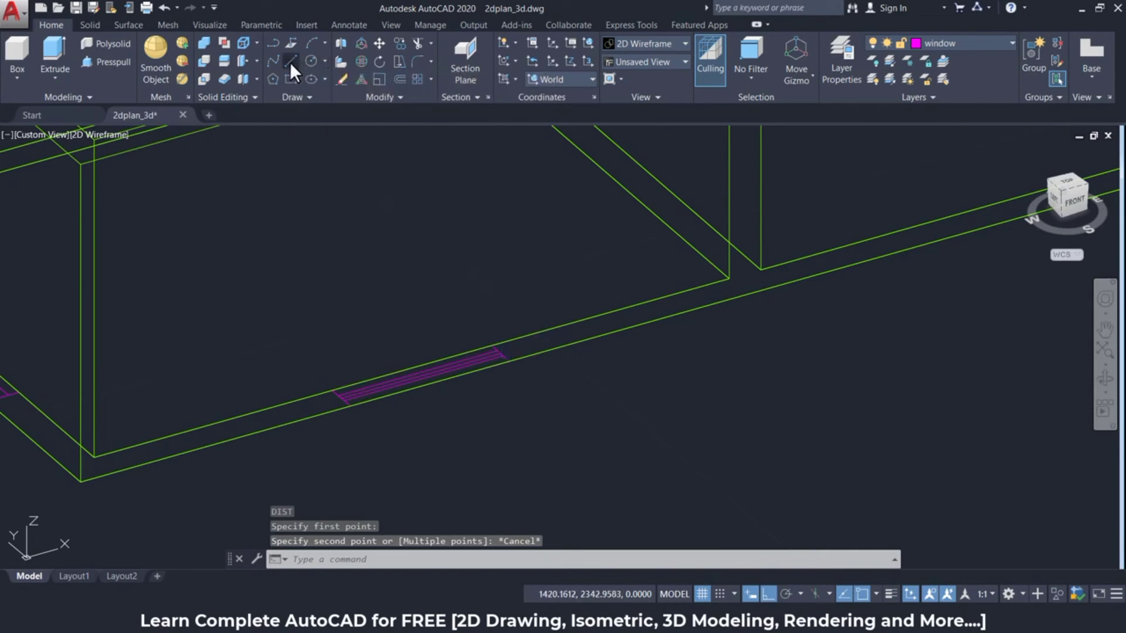
# - Draw a 1-unit vertical line up from the end of the front wall's 1.5-unit window marking
pyautogui.click(290, 62)
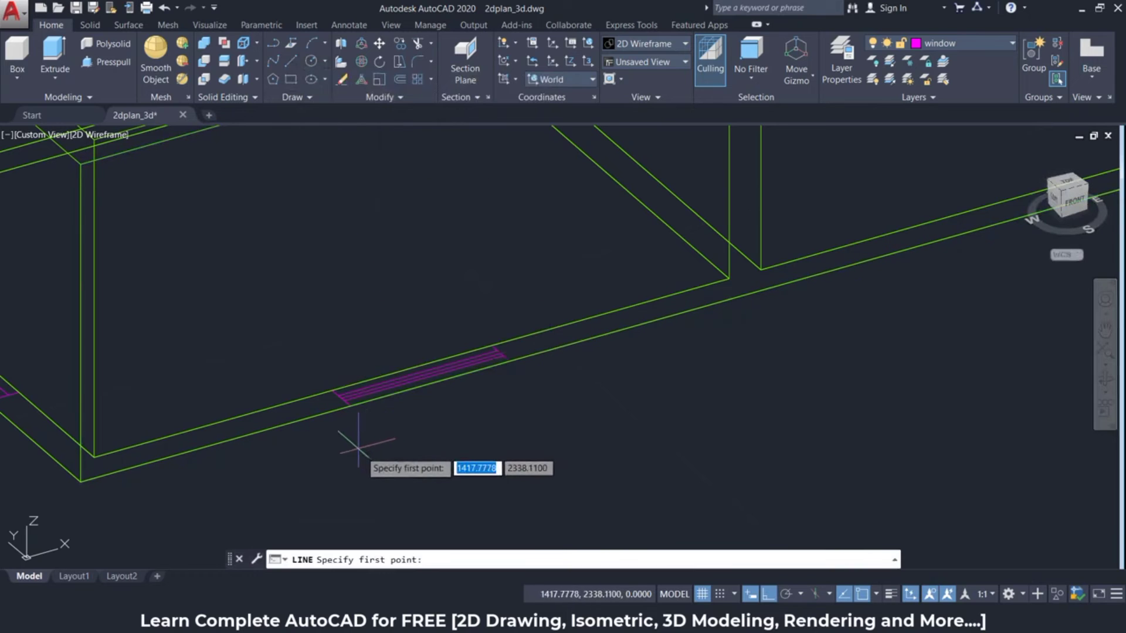
pyautogui.click(350, 404)
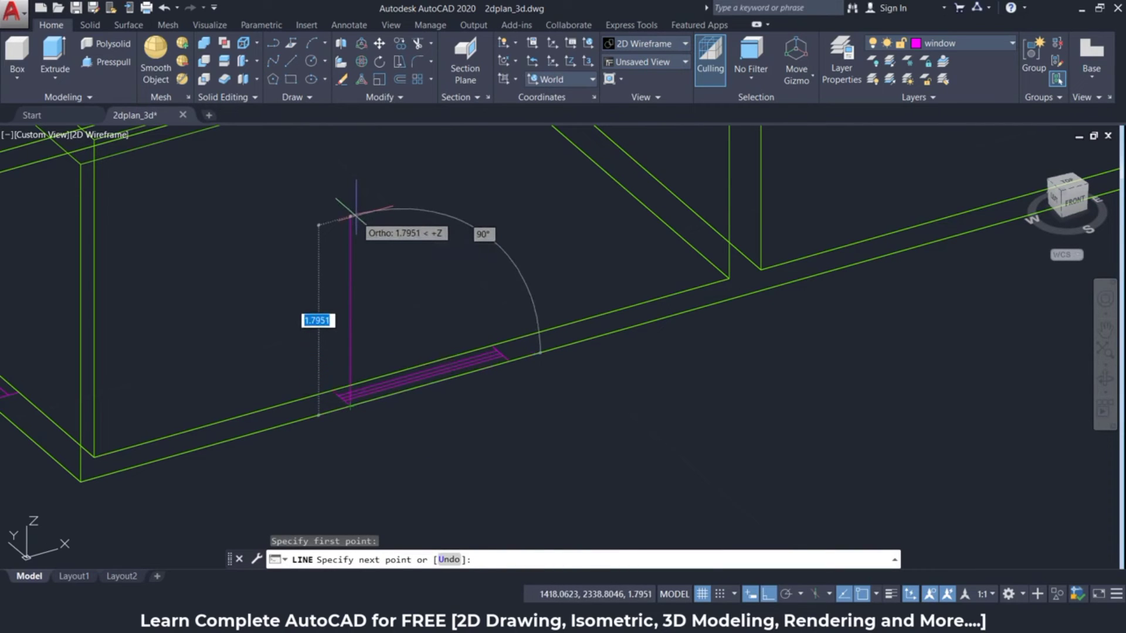
pyautogui.write('1')
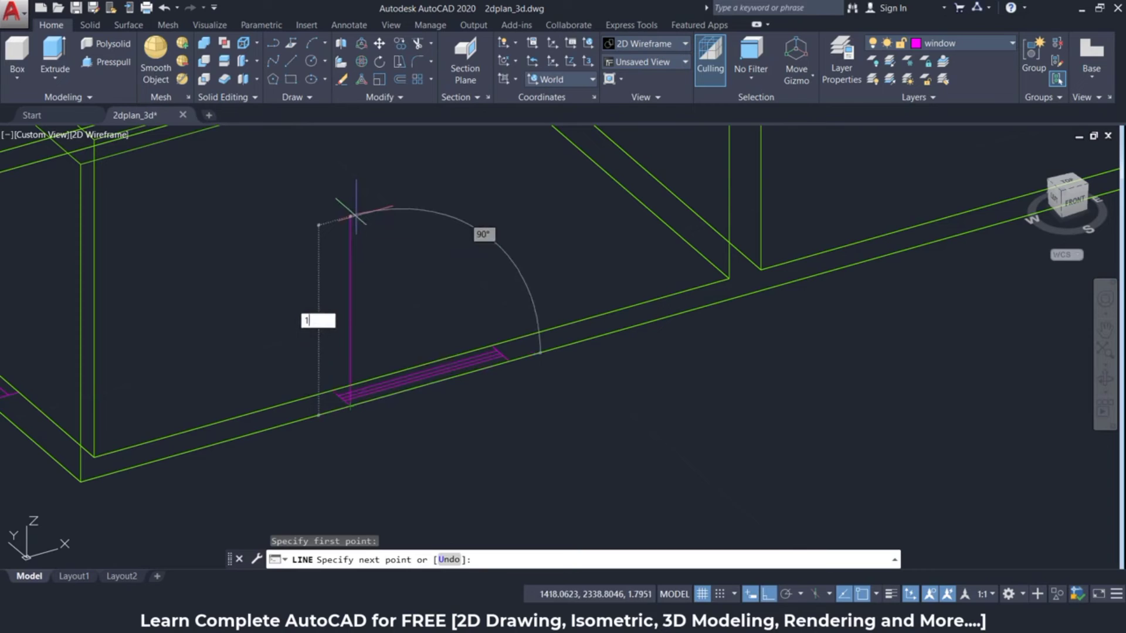
pyautogui.press('Return')
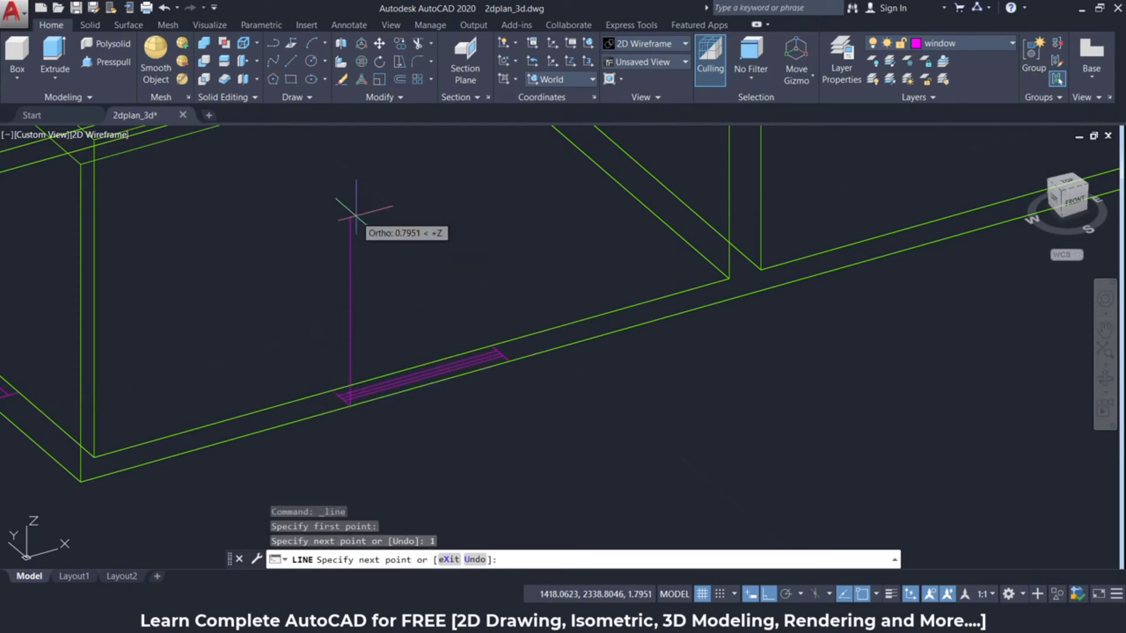
pyautogui.press('Return')
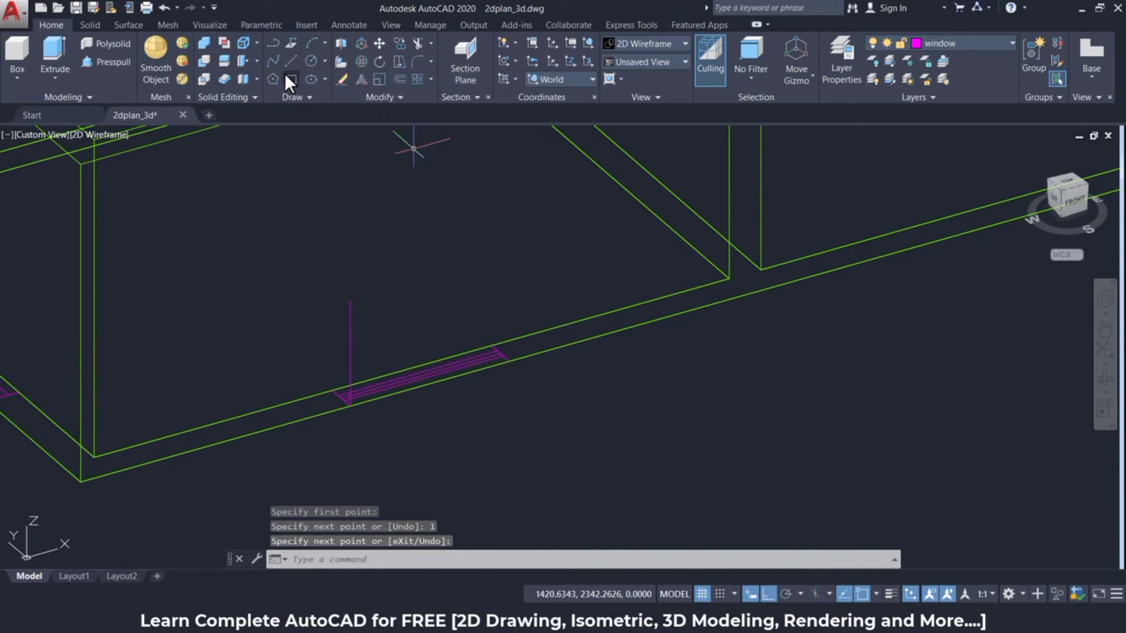
pyautogui.moveTo(290, 79)
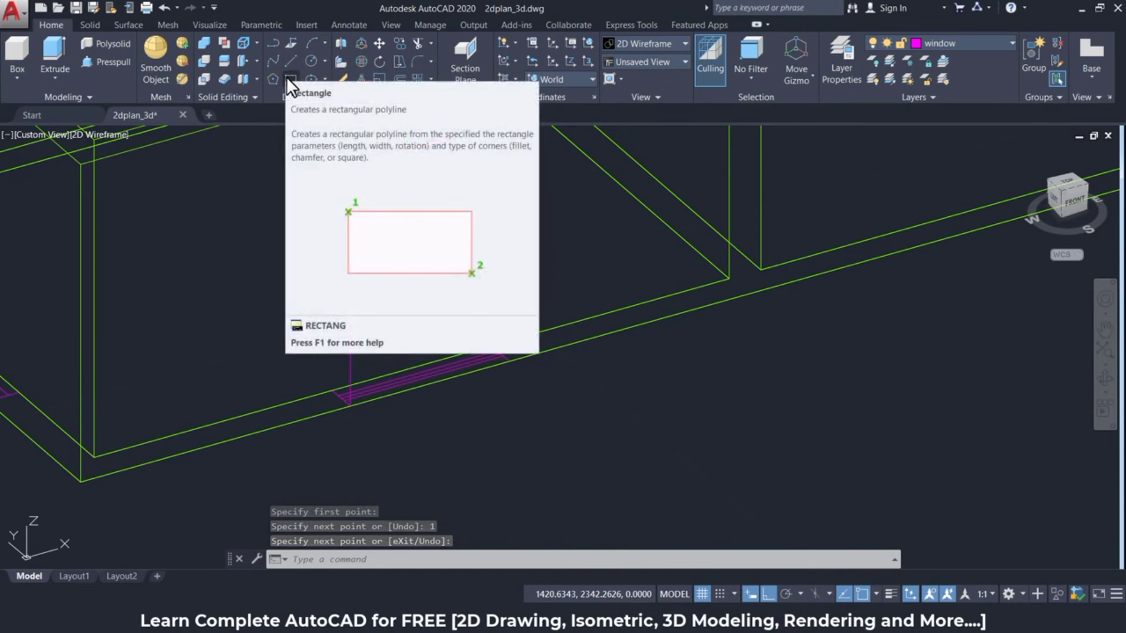
# - Draw a 1.5 by 1 window rectangle on the front wall, anchored at the guide line's top
pyautogui.click(290, 79)
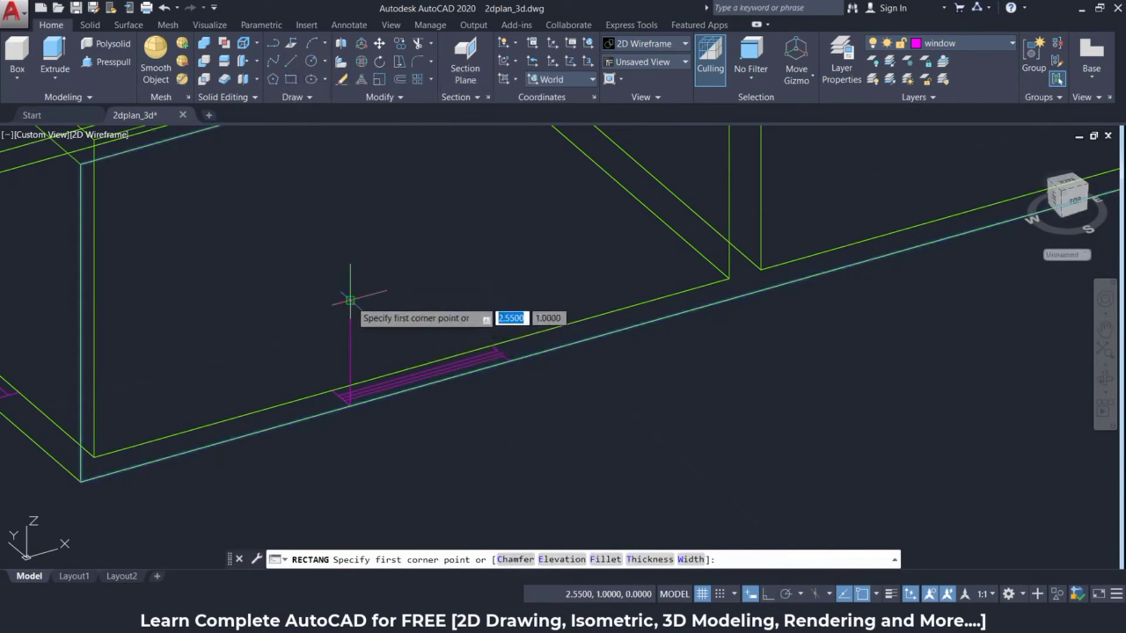
pyautogui.click(350, 301)
pyautogui.write('1.5')
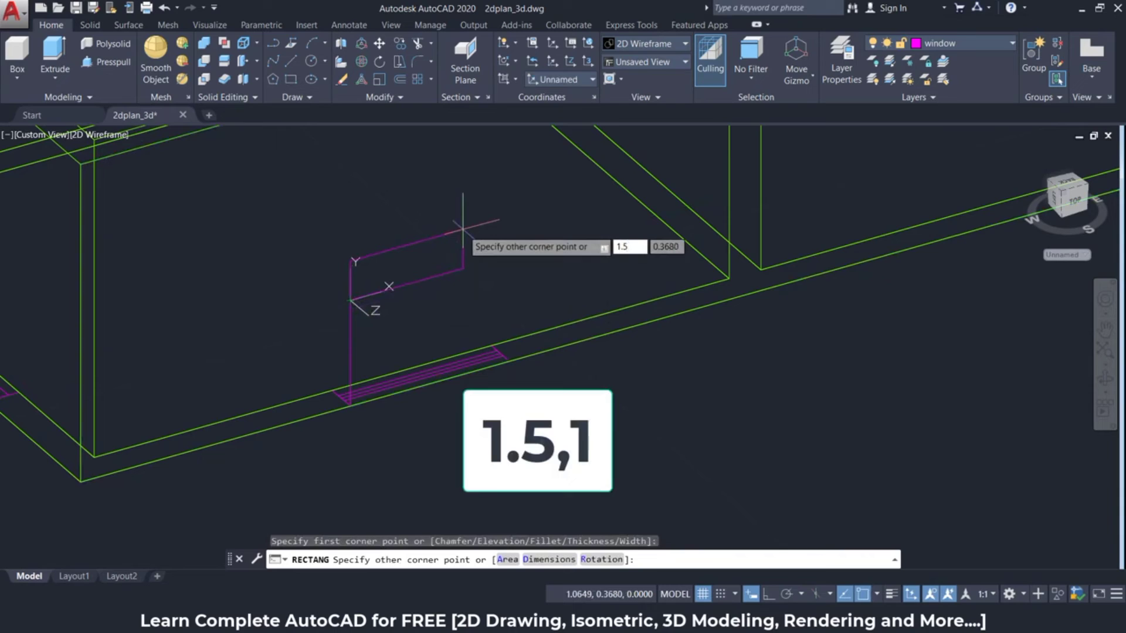
pyautogui.press('Tab')
pyautogui.write('1')
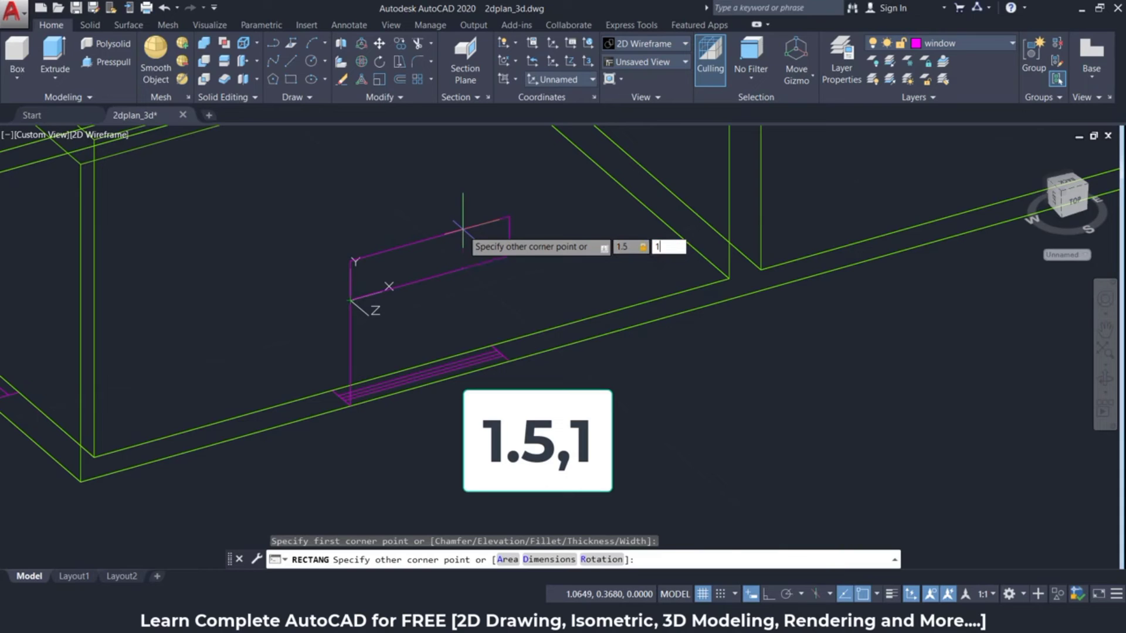
pyautogui.press('Return')
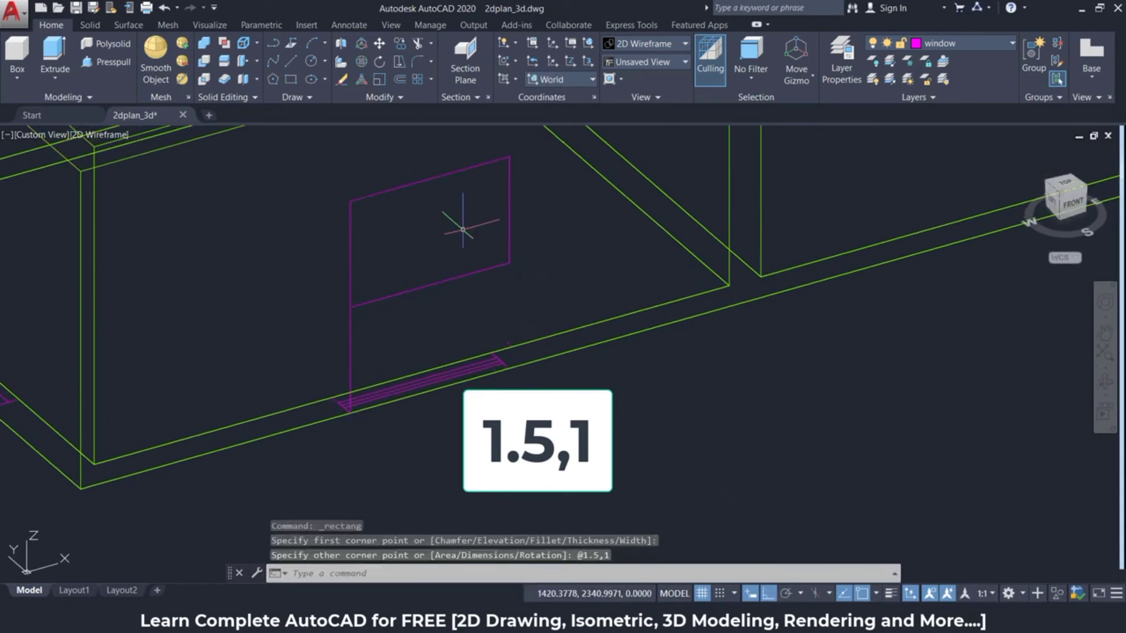
pyautogui.scroll(-3, 451, 244)
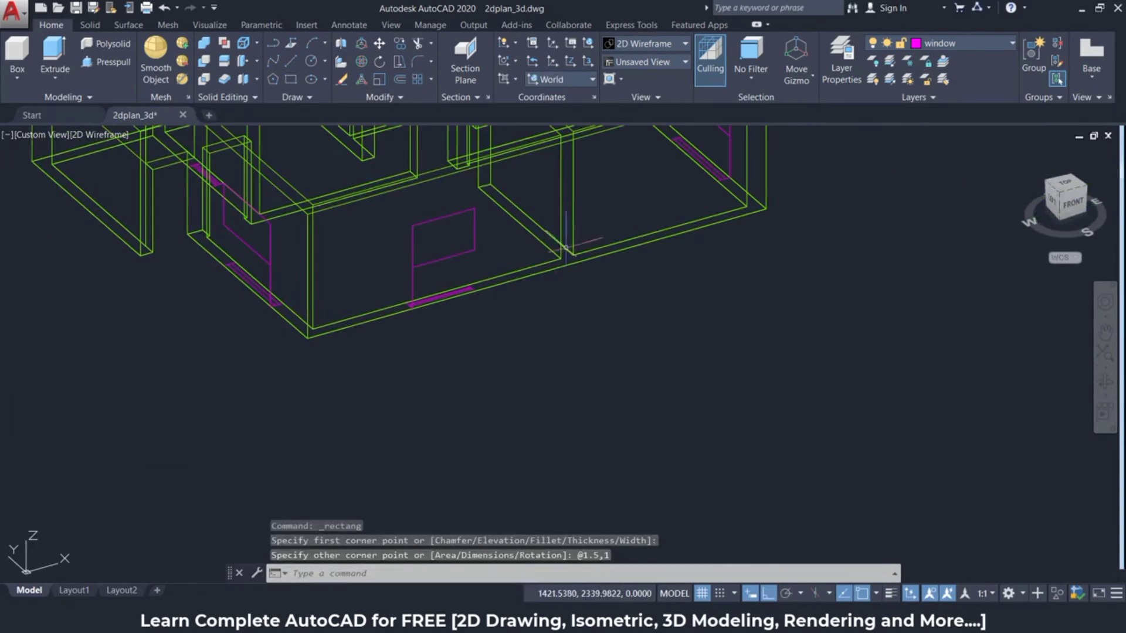
pyautogui.keyDown('shift'); pyautogui.moveTo(609, 231); pyautogui.dragTo(455, 259, button='middle'); pyautogui.keyUp('shift')
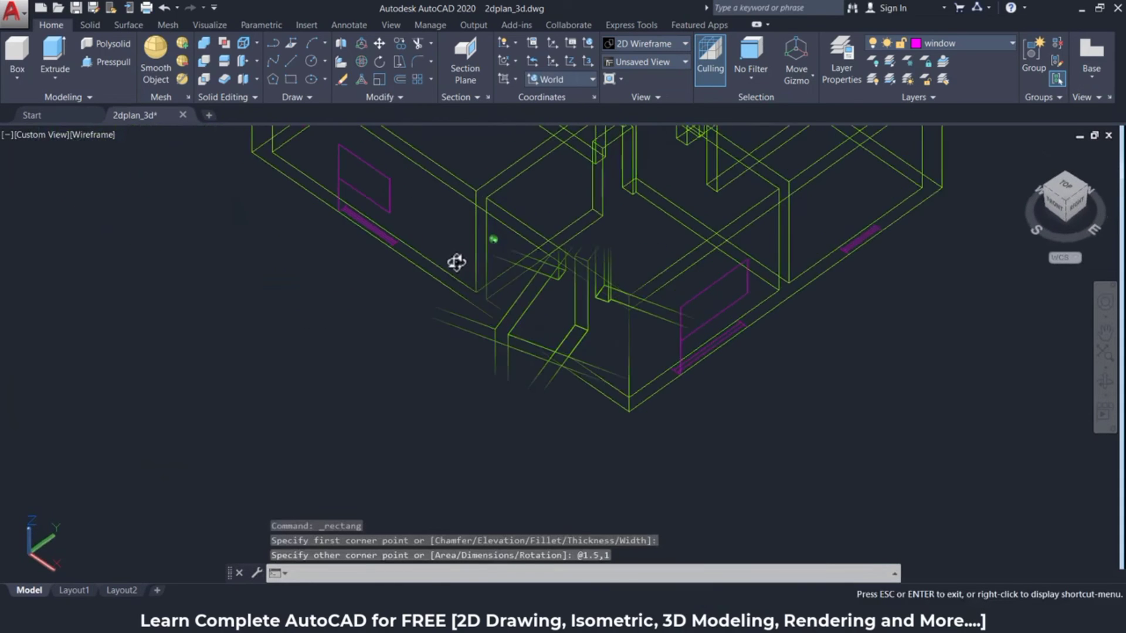
pyautogui.keyDown('shift'); pyautogui.moveTo(771, 410); pyautogui.dragTo(729, 402, button='middle'); pyautogui.keyUp('shift')
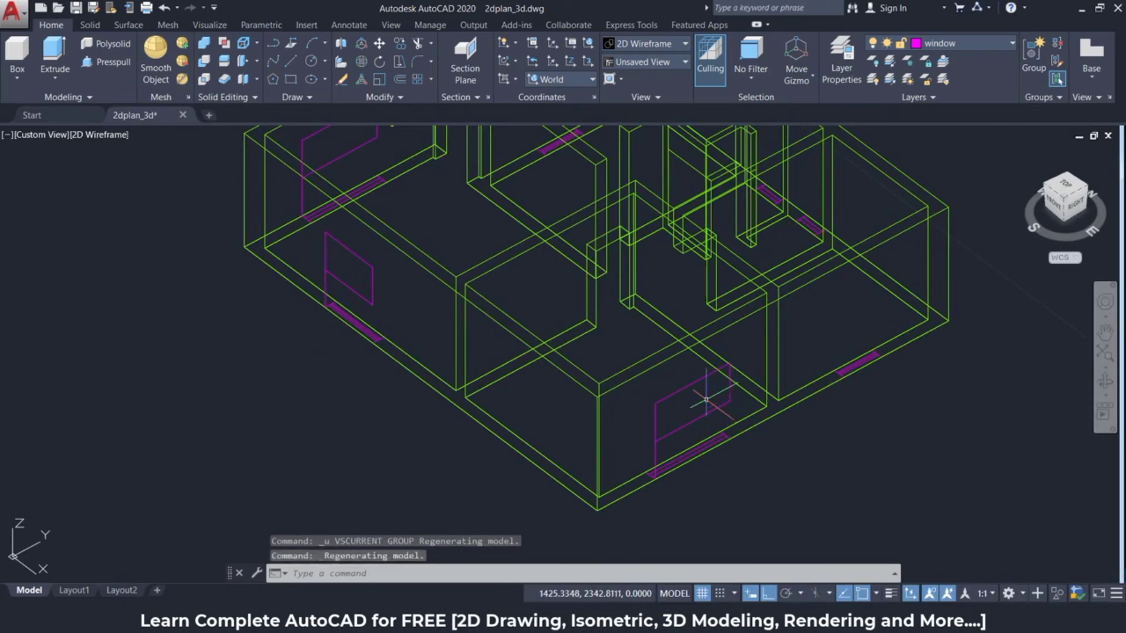
pyautogui.scroll(4, 706, 400)
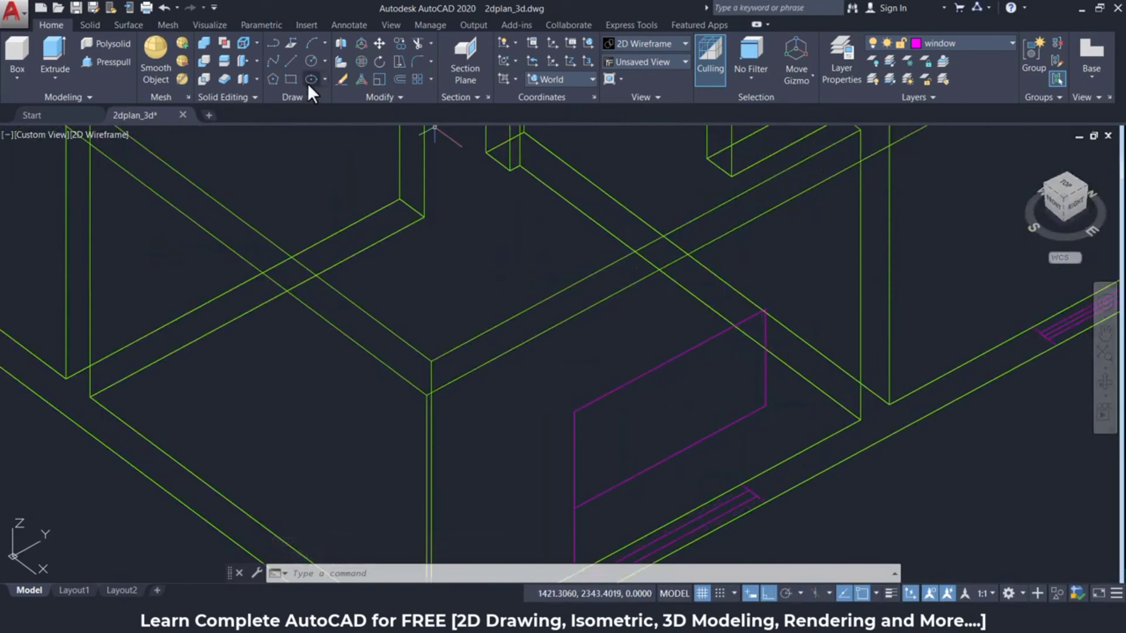
# - Draw a 0.1-deep rectangle strip from the window outline's corner along its top edge
pyautogui.click(289, 79)
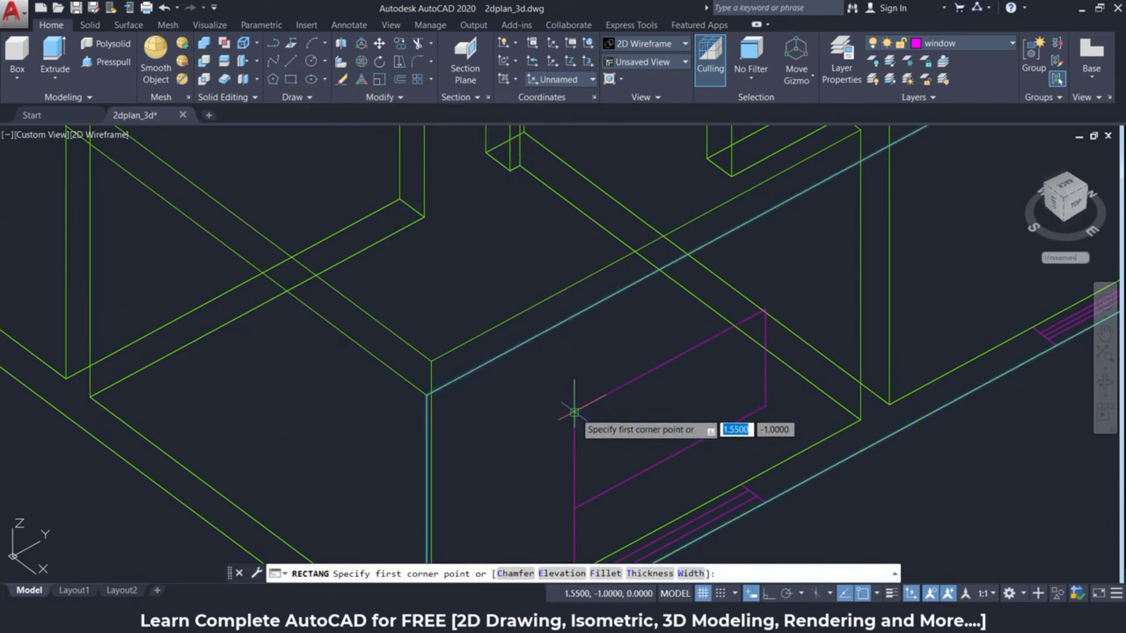
pyautogui.click(574, 413)
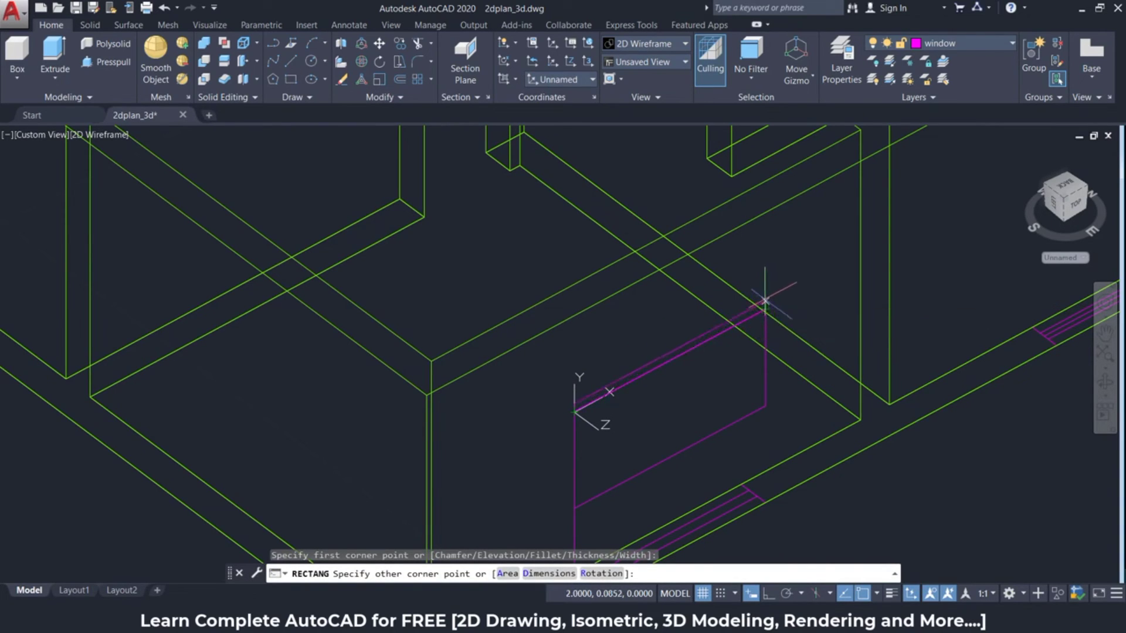
pyautogui.write('0.1')
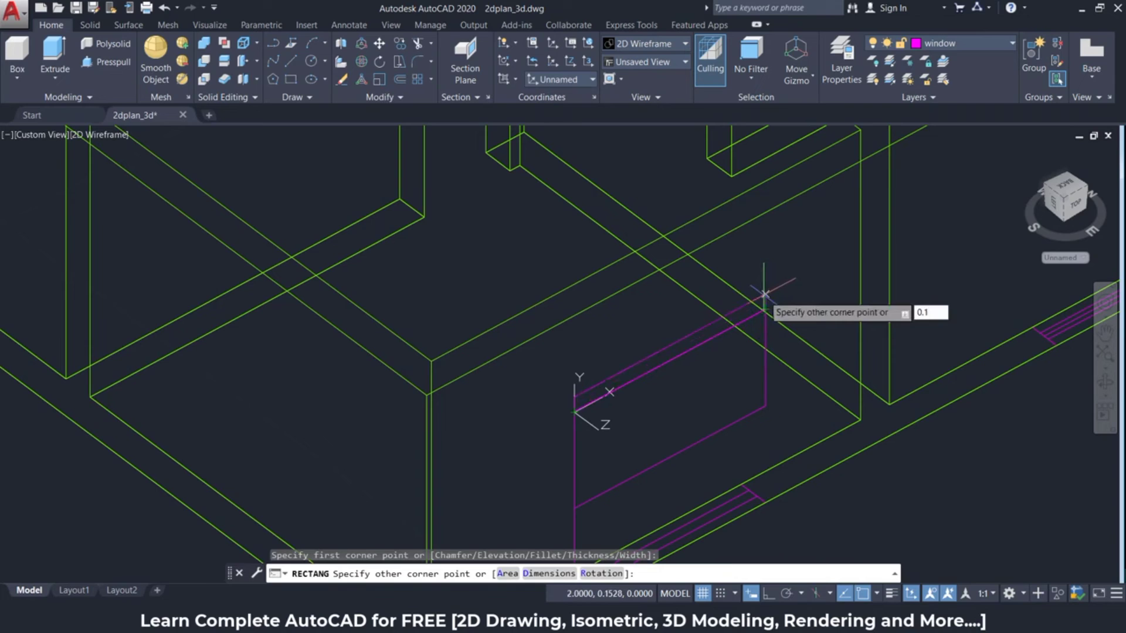
pyautogui.press('Return')
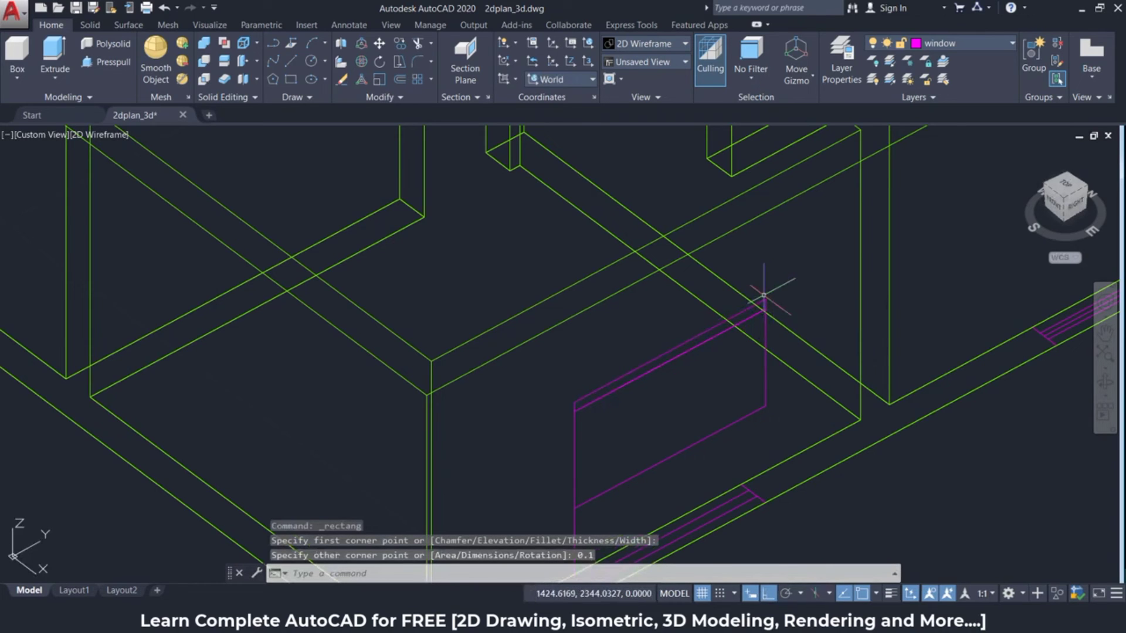
pyautogui.scroll(-2, 635, 372)
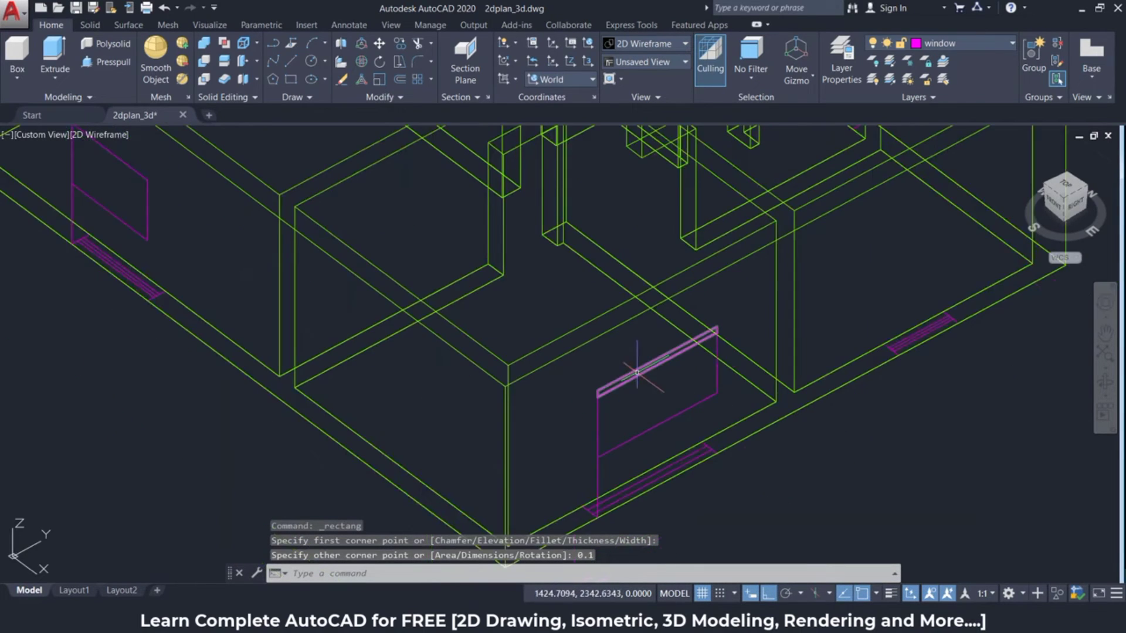
pyautogui.moveTo(170, 273)
pyautogui.keyDown('shift'); pyautogui.mouseDown(button='middle')
pyautogui.moveTo(276, 315)
pyautogui.moveTo(273, 329)
pyautogui.mouseUp(button='middle'); pyautogui.keyUp('shift')
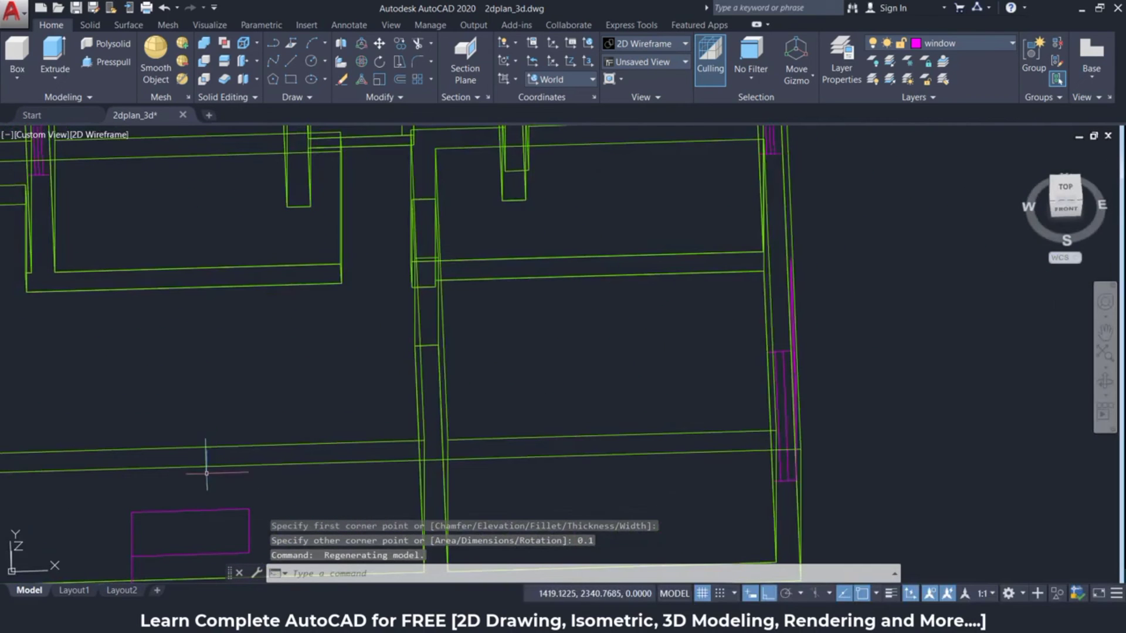
# - Draw a 0.1-deep strip rectangle from the window outline's corner on another wall
pyautogui.scroll(2, 202, 512)
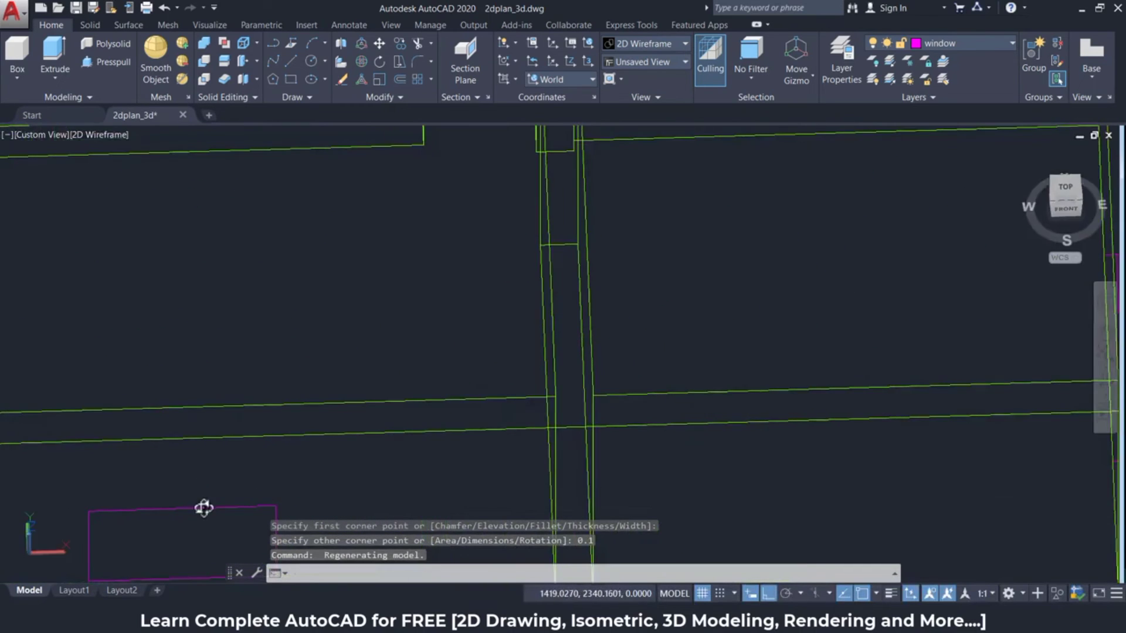
pyautogui.moveTo(203, 508)
pyautogui.keyDown('shift'); pyautogui.mouseDown(button='middle')
pyautogui.moveTo(301, 422)
pyautogui.moveTo(306, 382)
pyautogui.mouseUp(button='middle'); pyautogui.keyUp('shift')
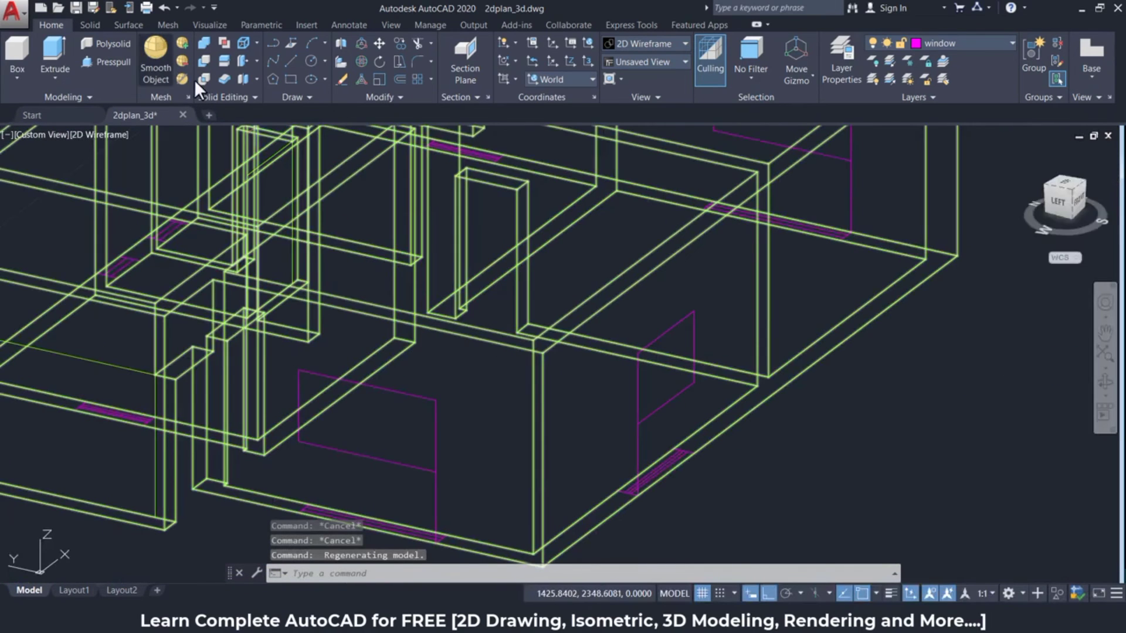
pyautogui.click(290, 79)
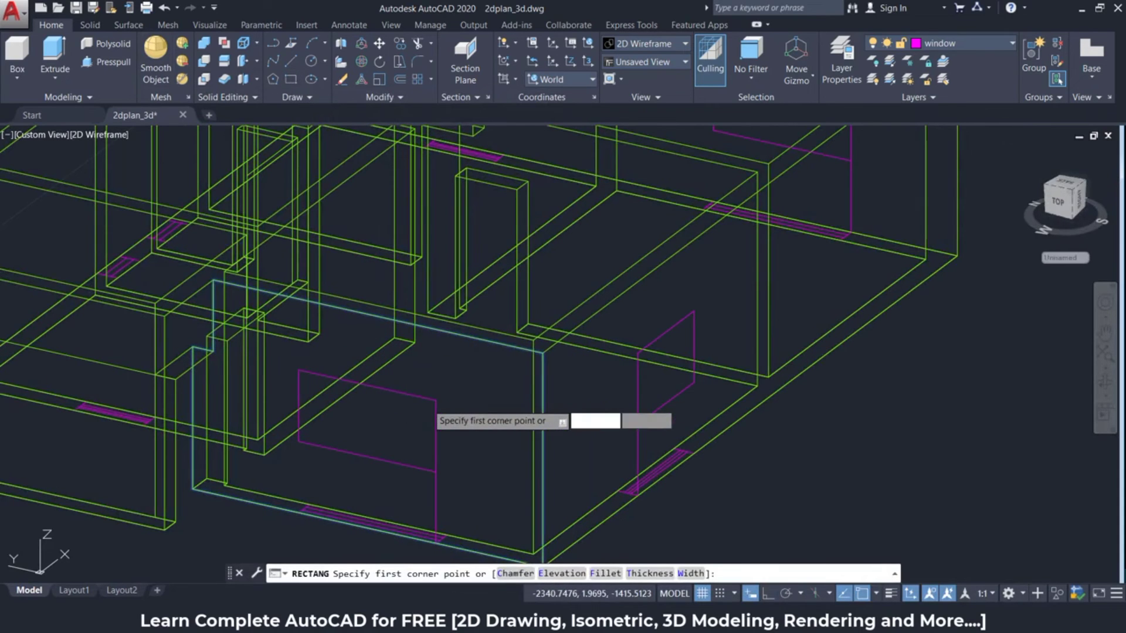
pyautogui.click(436, 402)
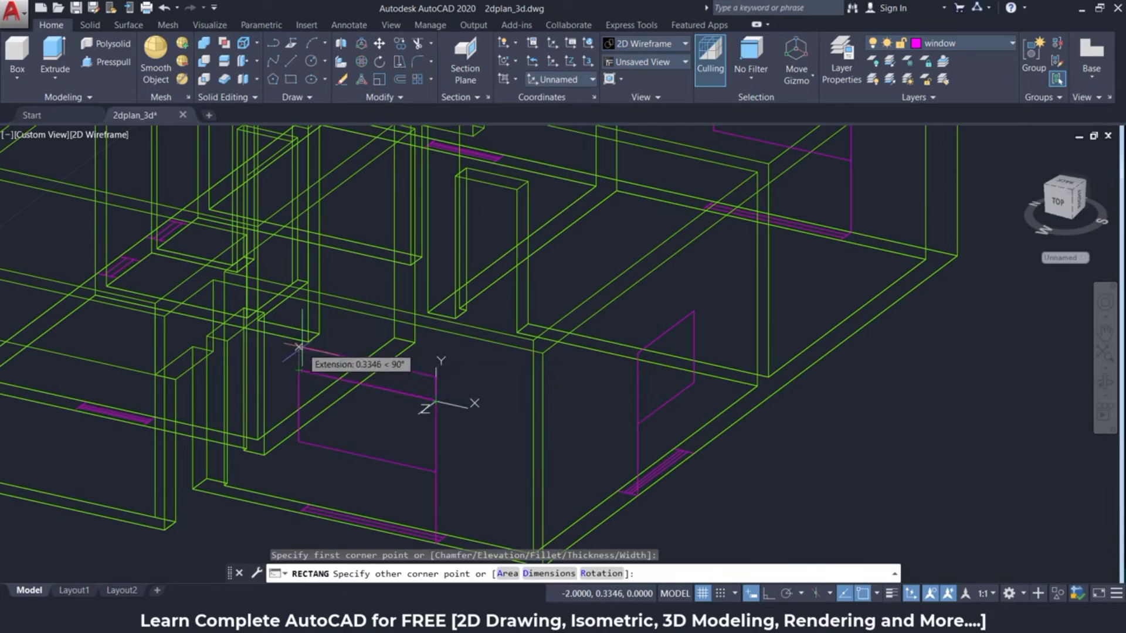
pyautogui.write('0.1')
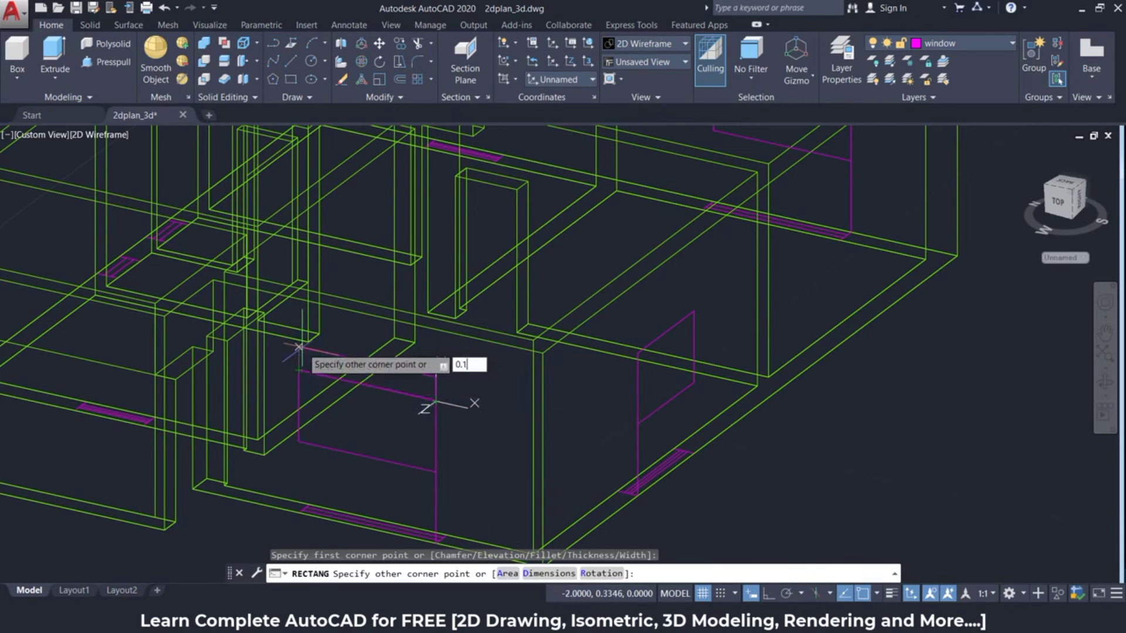
pyautogui.press('Return')
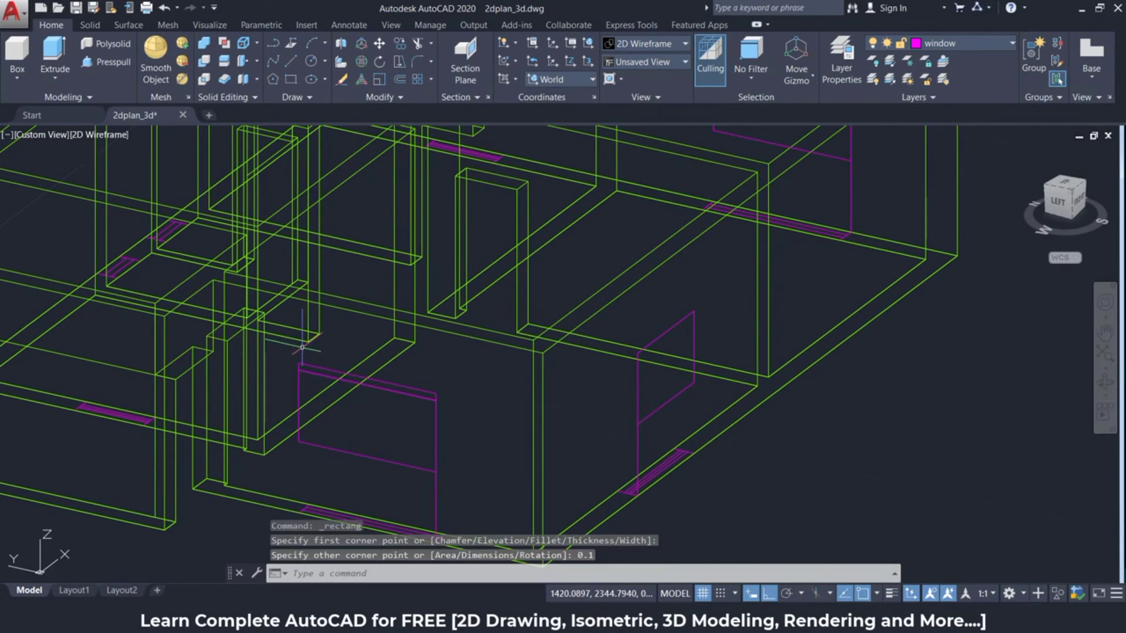
# - Orbit the model around to bring the next wall's window into view
pyautogui.moveTo(603, 428)
pyautogui.keyDown('shift'); pyautogui.mouseDown(button='middle')
pyautogui.moveTo(615, 432)
pyautogui.moveTo(484, 452)
pyautogui.mouseUp(button='middle'); pyautogui.keyUp('shift')
pyautogui.keyDown('shift'); pyautogui.moveTo(382, 339); pyautogui.dragTo(354, 369, button='middle'); pyautogui.keyUp('shift')
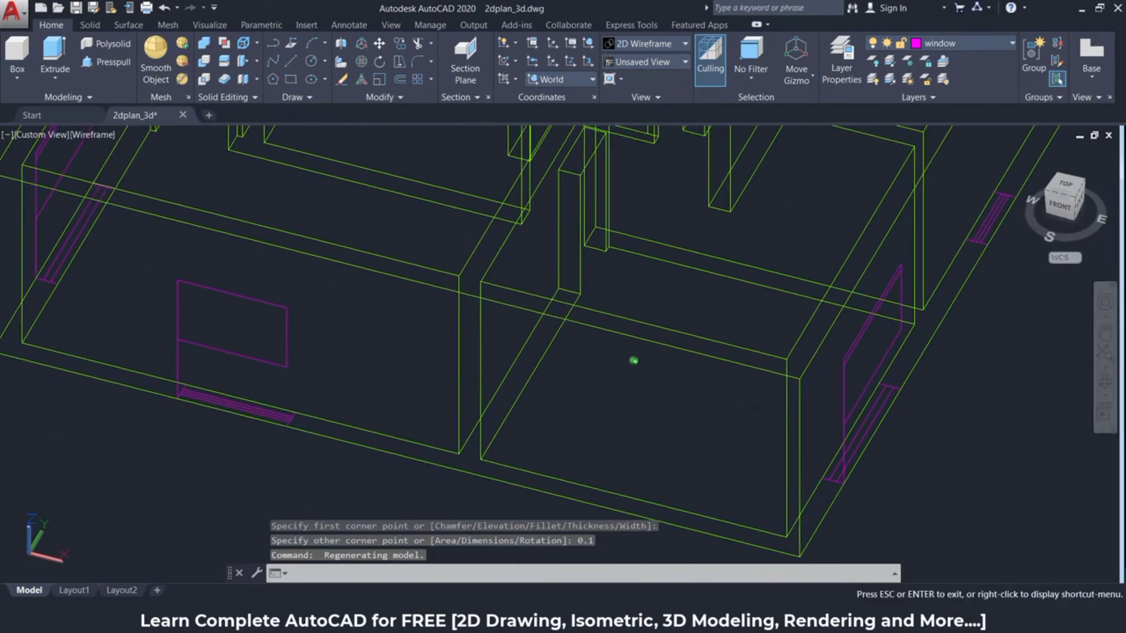
pyautogui.keyDown('shift'); pyautogui.moveTo(301, 344); pyautogui.dragTo(362, 342, button='middle'); pyautogui.keyUp('shift')
pyautogui.moveTo(361, 329)
pyautogui.keyDown('shift'); pyautogui.mouseDown(button='middle')
pyautogui.moveTo(399, 326)
pyautogui.moveTo(382, 326)
pyautogui.moveTo(377, 364)
pyautogui.mouseUp(button='middle'); pyautogui.keyUp('shift')
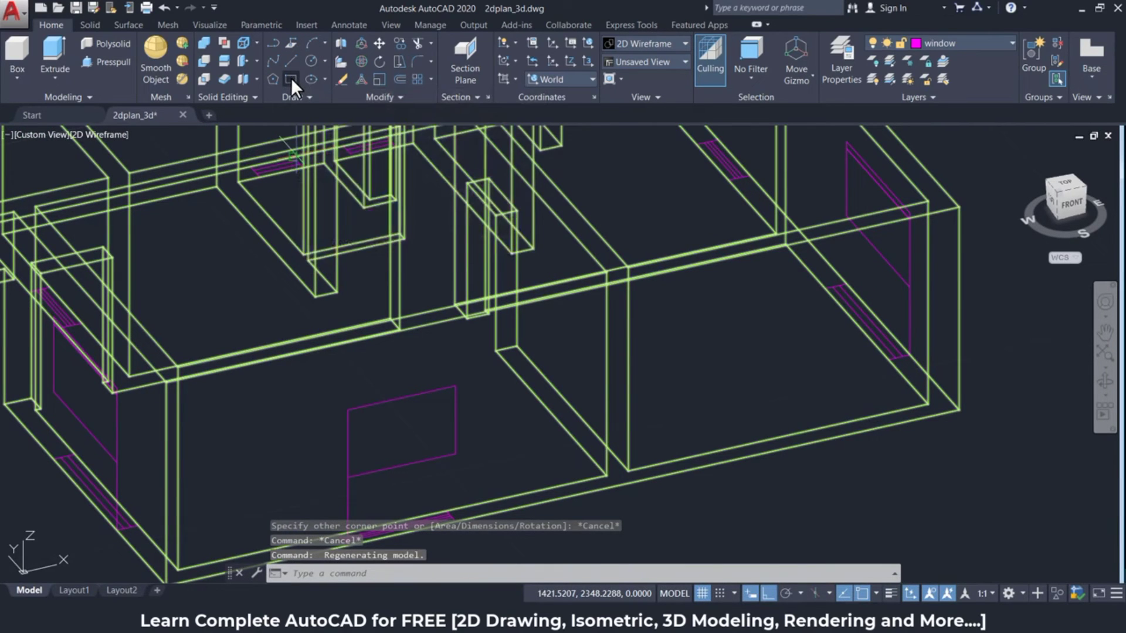
# - Draw a 0.1-deep strip from the third window outline's top corner along its top edge
pyautogui.click(291, 77)
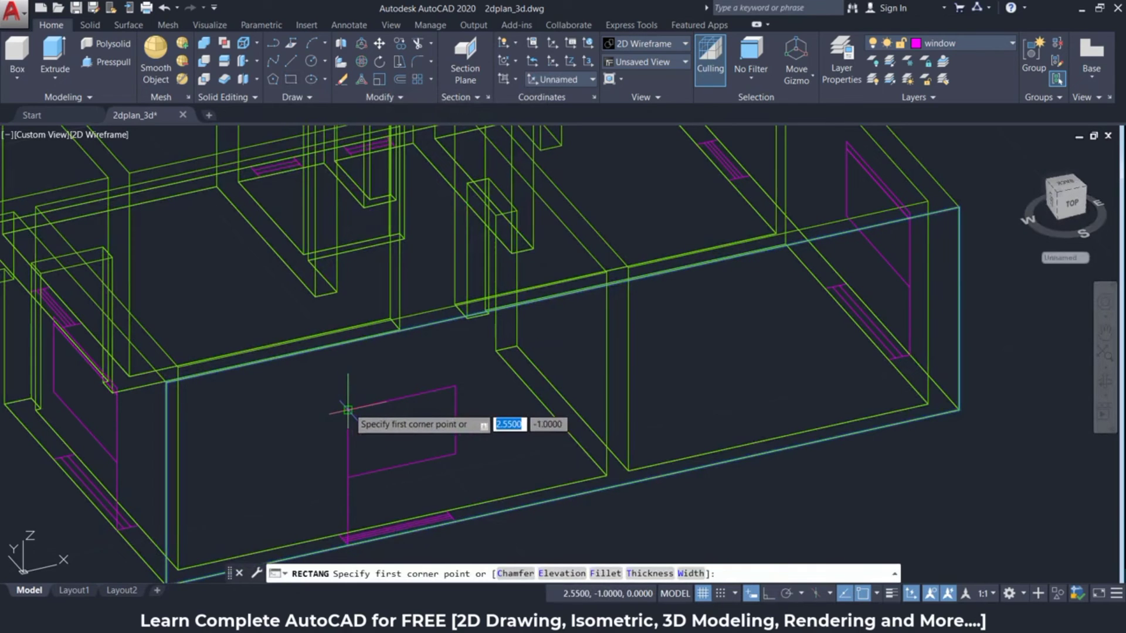
pyautogui.click(348, 409)
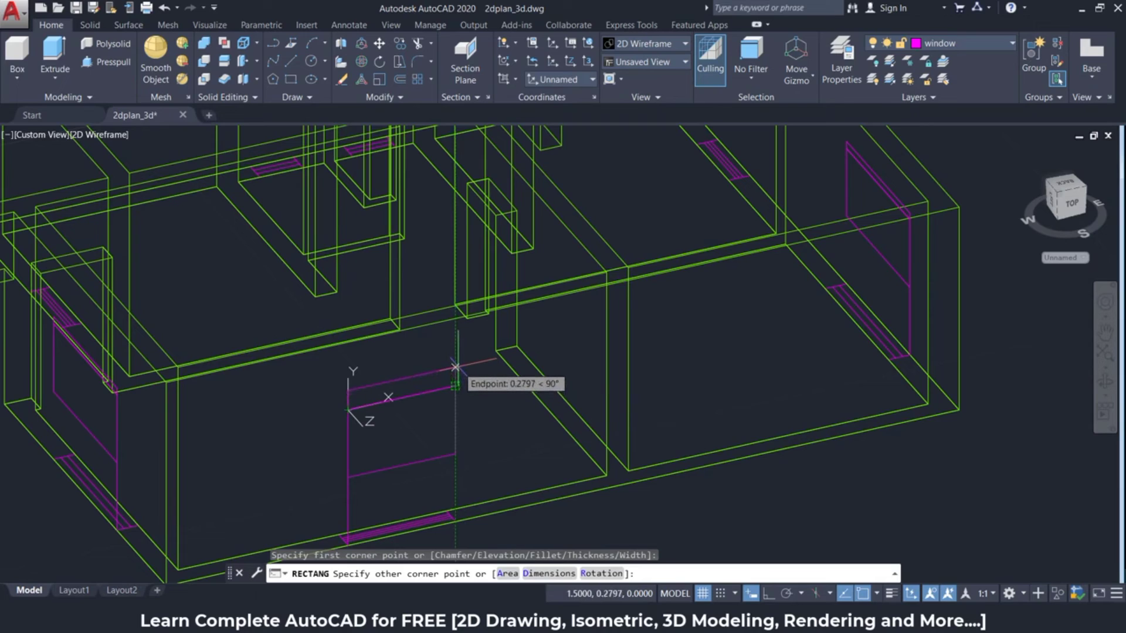
pyautogui.write('0.1')
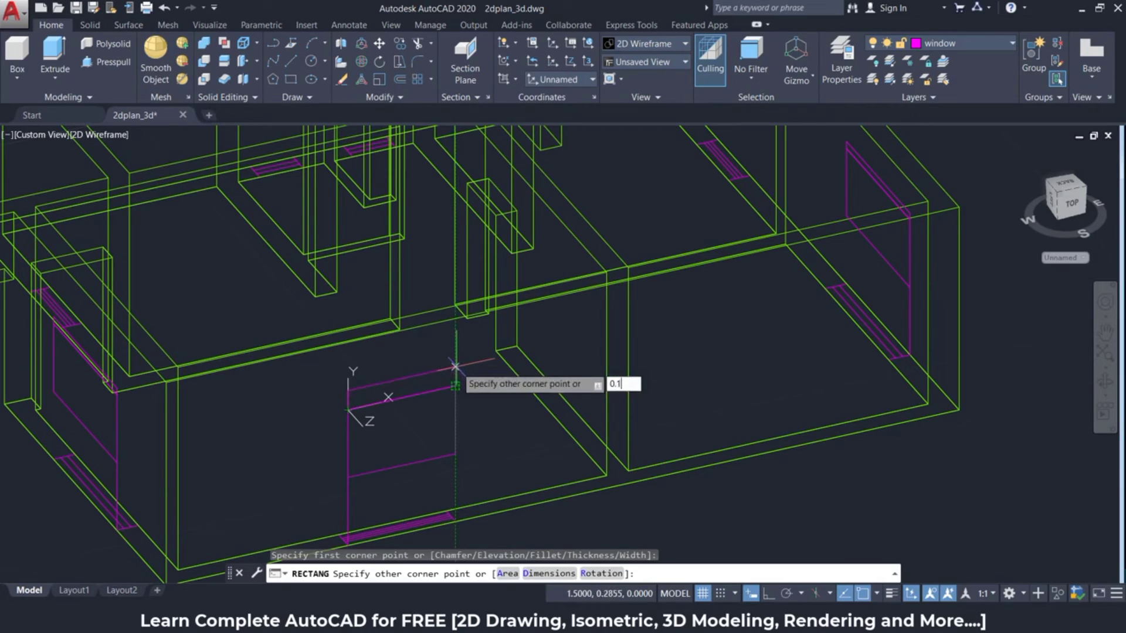
pyautogui.press('Return')
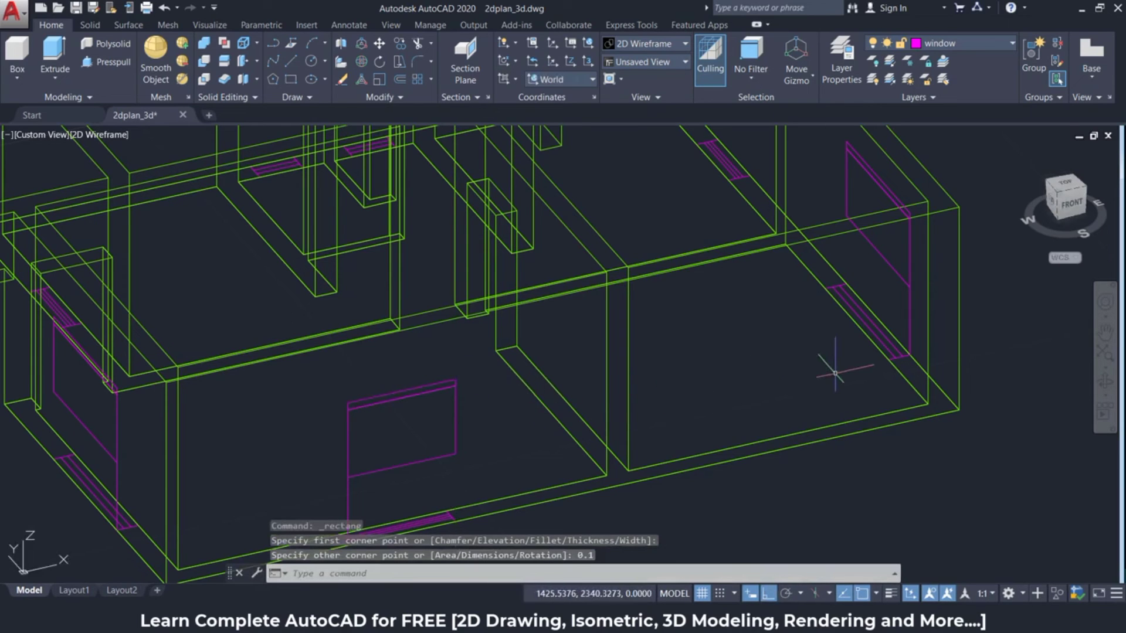
pyautogui.moveTo(846, 364)
pyautogui.keyDown('shift'); pyautogui.mouseDown(button='middle')
pyautogui.moveTo(685, 377)
pyautogui.moveTo(721, 395)
pyautogui.mouseUp(button='middle'); pyautogui.keyUp('shift')
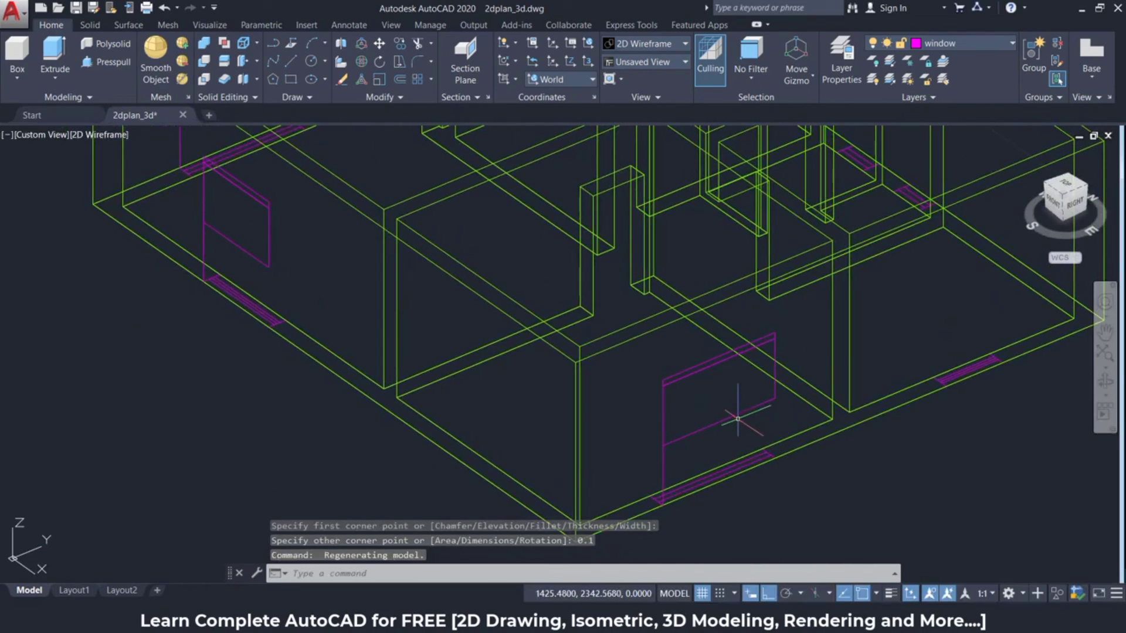
pyautogui.scroll(2, 737, 417)
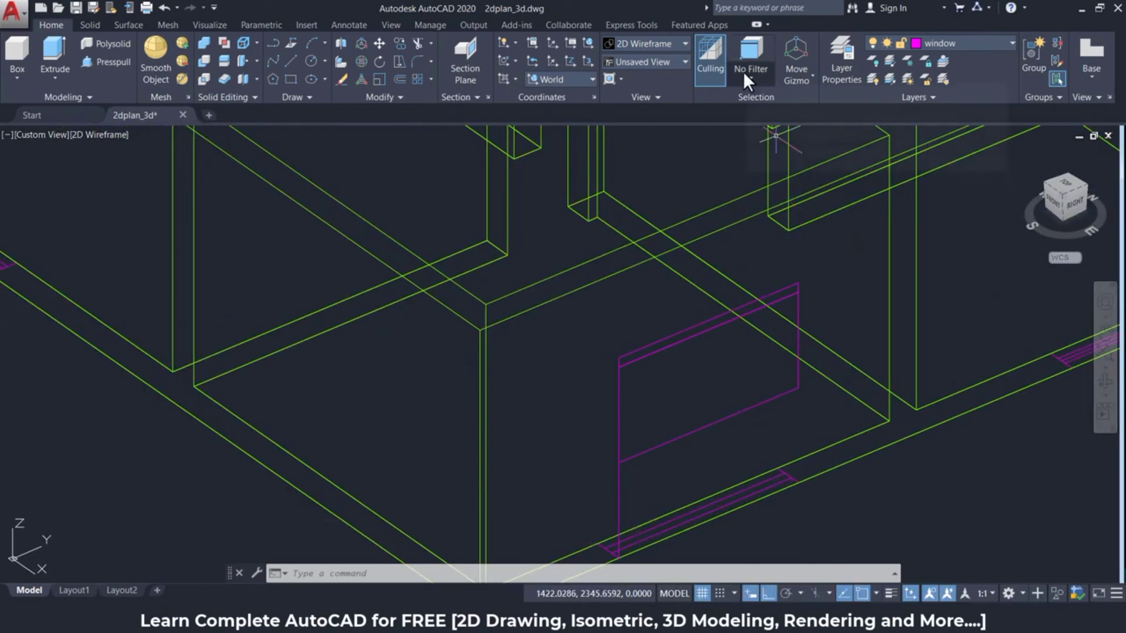
# - Switch the visual style to Shaded and start Presspull on the wall face with the window outline
pyautogui.click(685, 43)
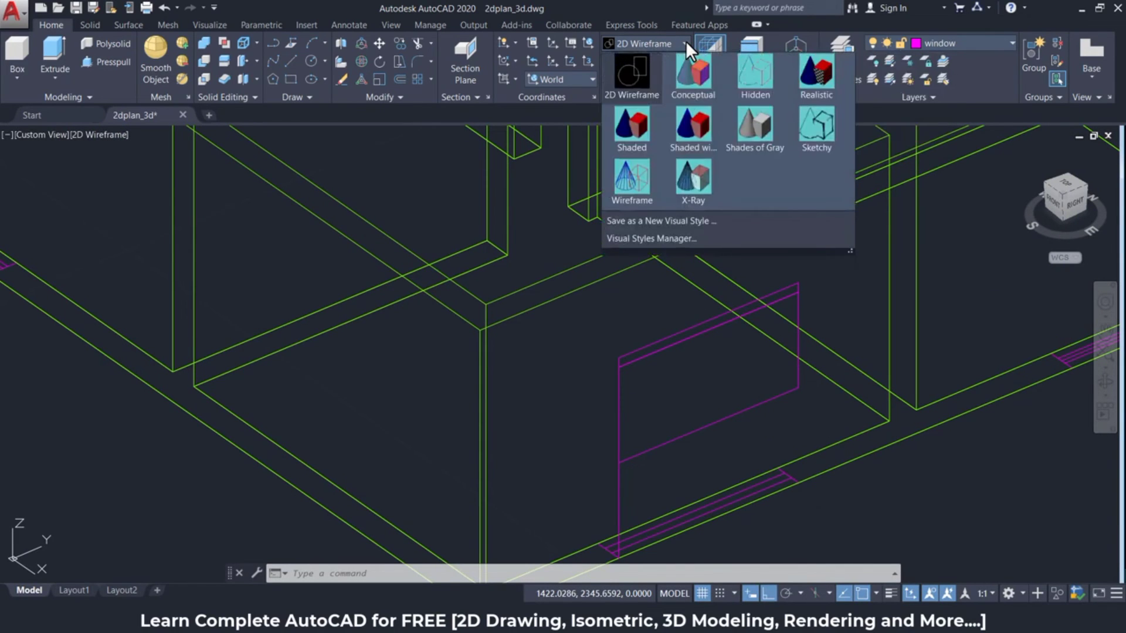
pyautogui.click(643, 131)
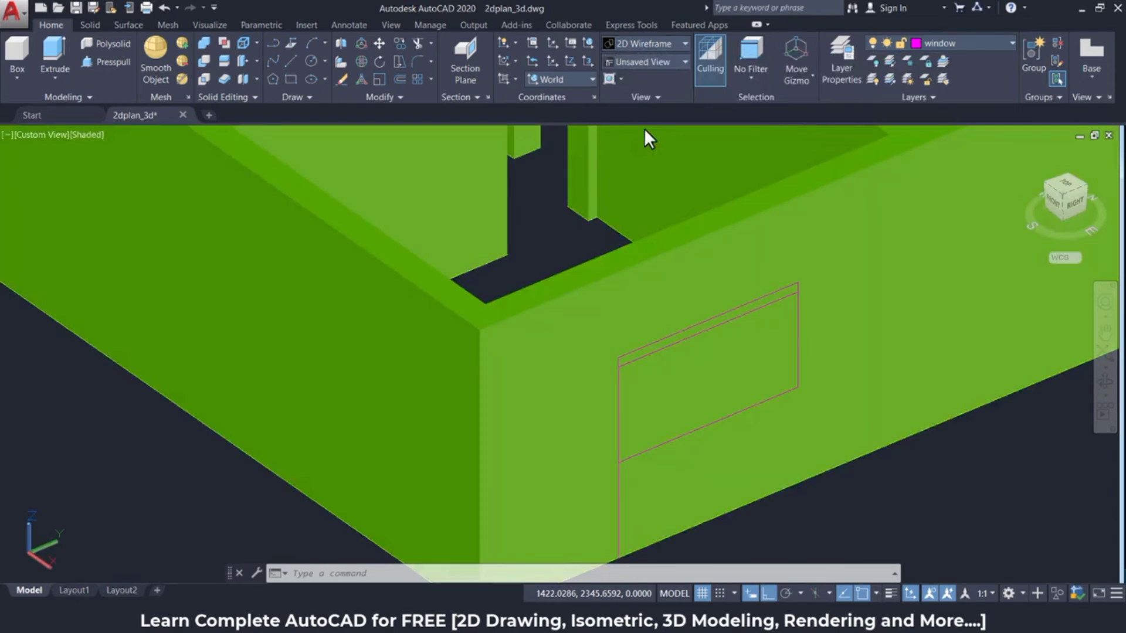
pyautogui.hotkey('ctrl', 'shift', 'e')
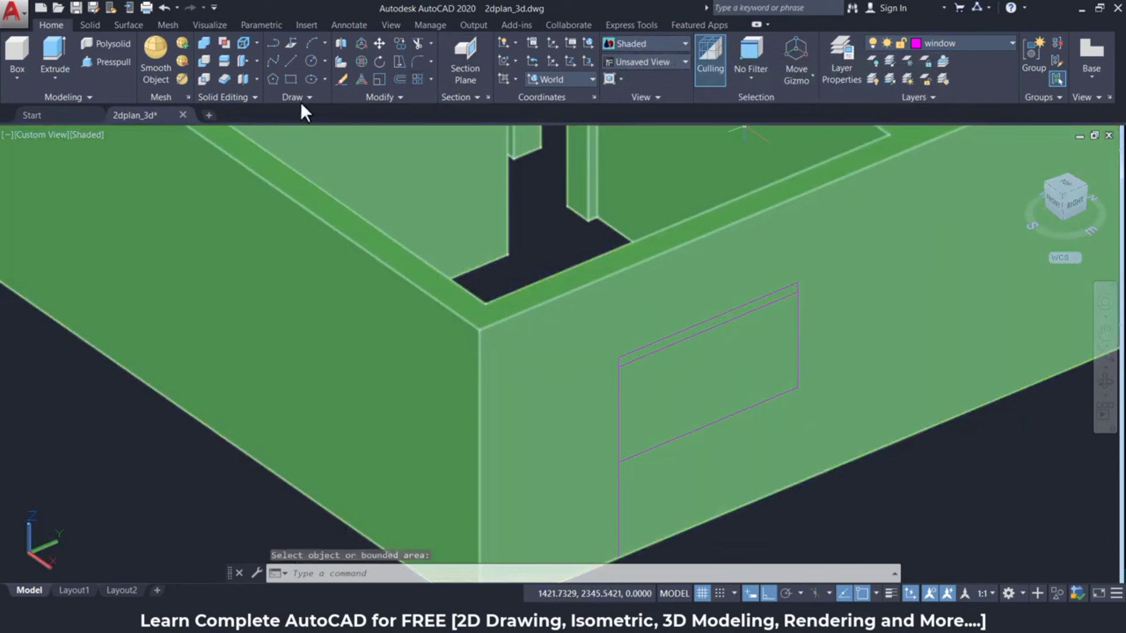
pyautogui.click(121, 61)
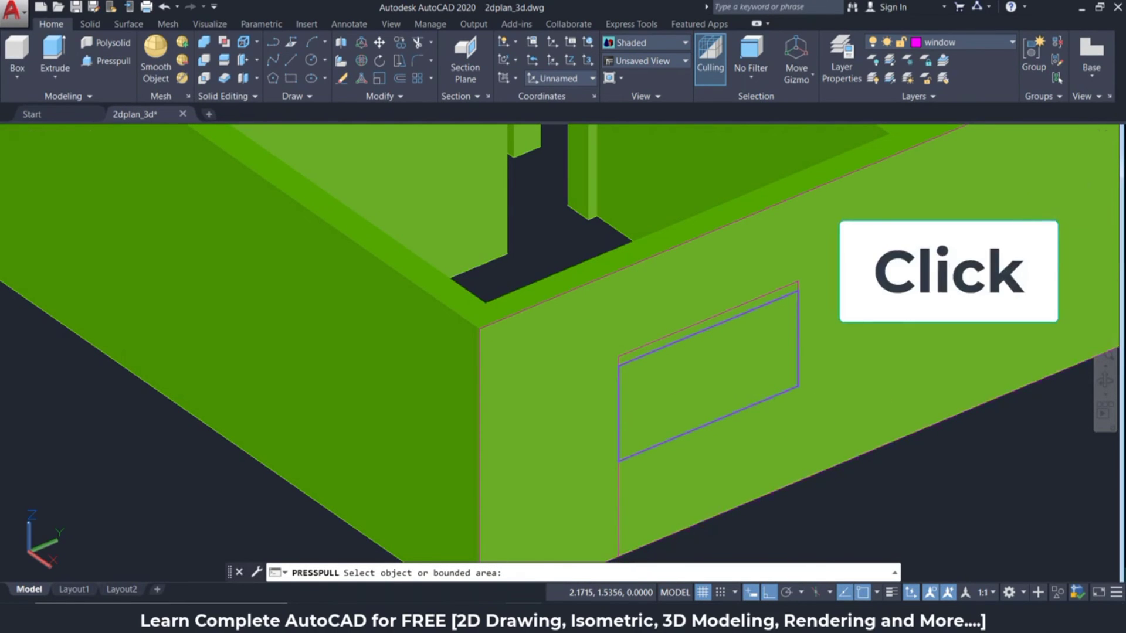
# - Push the window area through the wall and extrude its top strip 0.6 outward as a sunshade
pyautogui.click(673, 386)
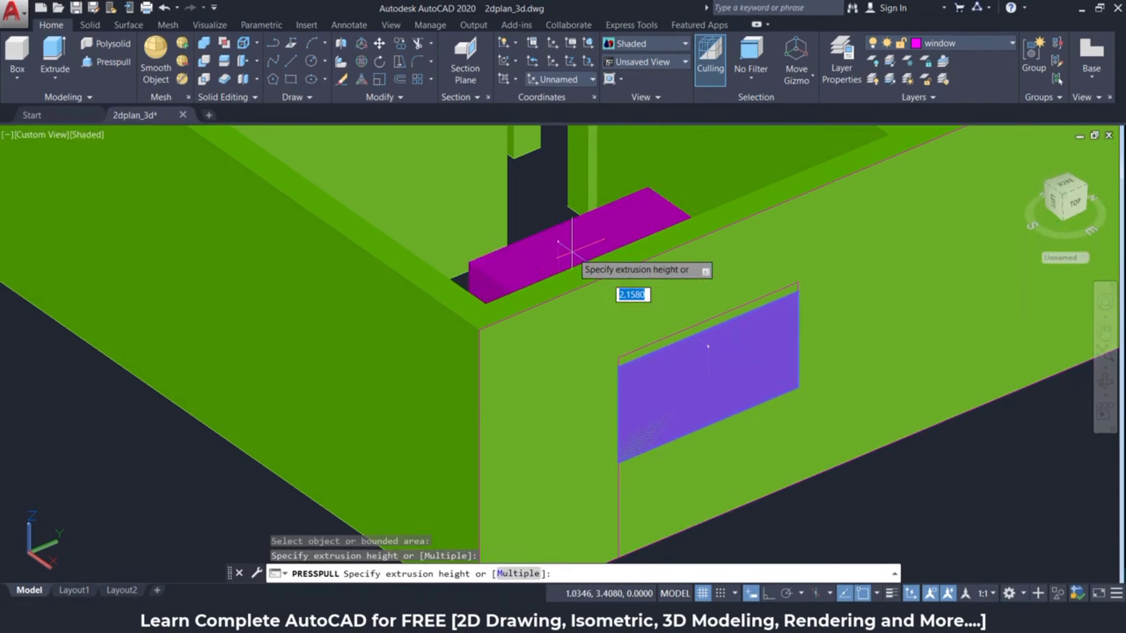
pyautogui.click(572, 250)
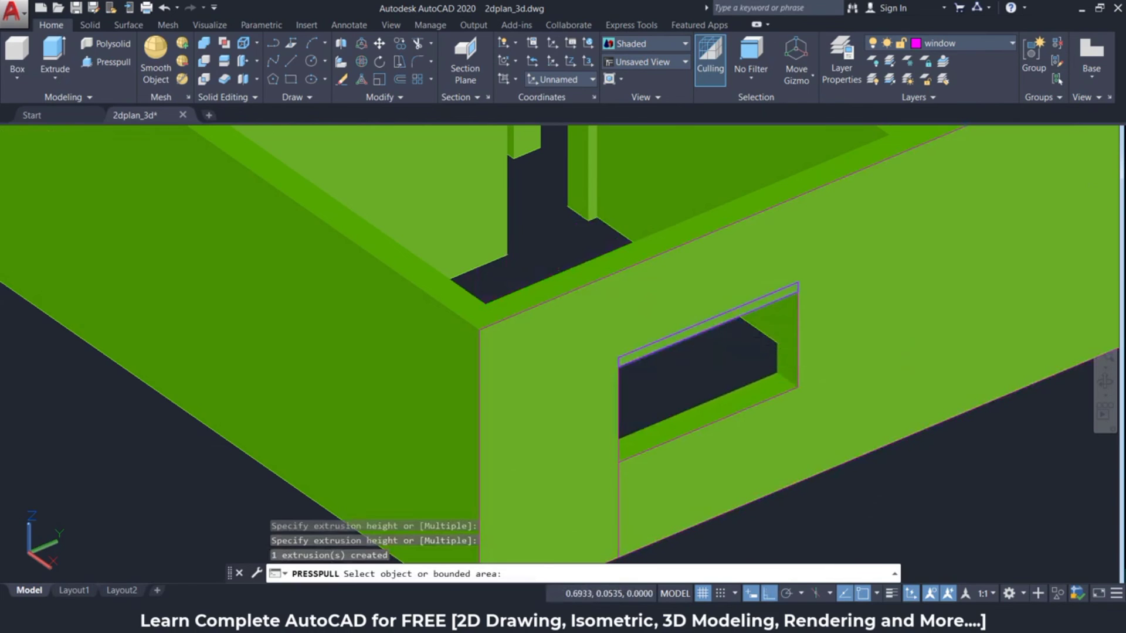
pyautogui.click(680, 336)
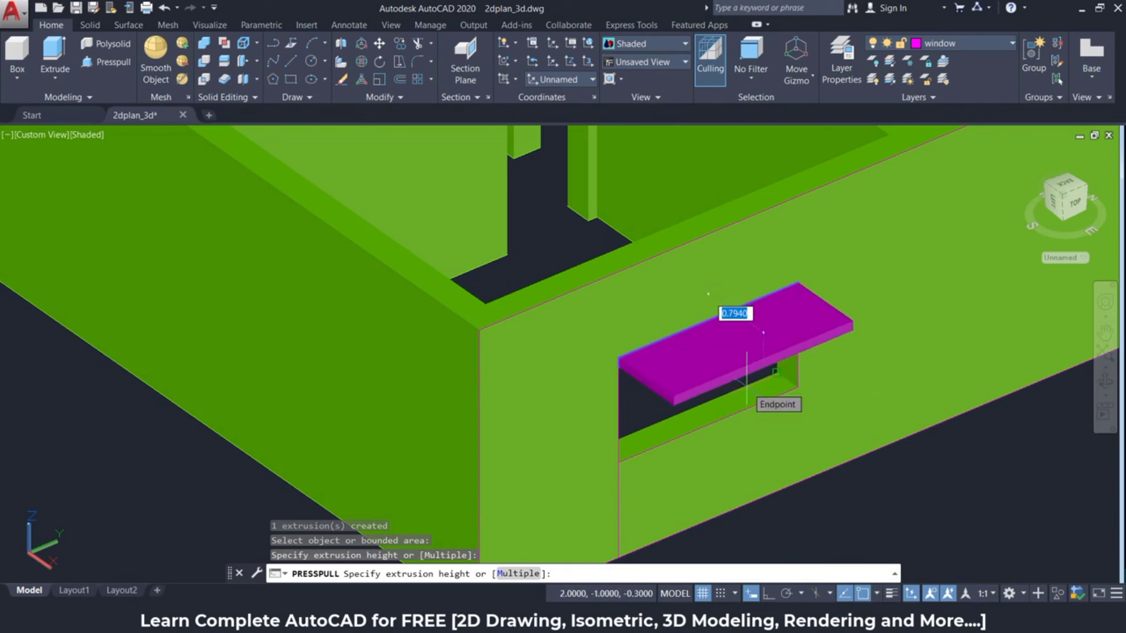
pyautogui.write('0.6')
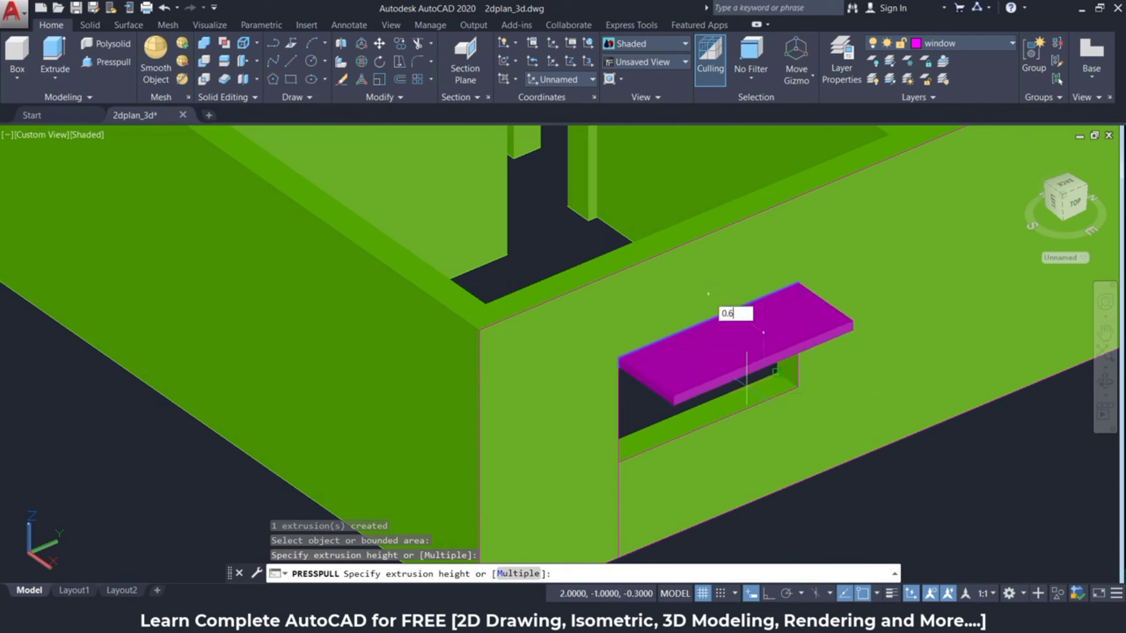
pyautogui.press('Return')
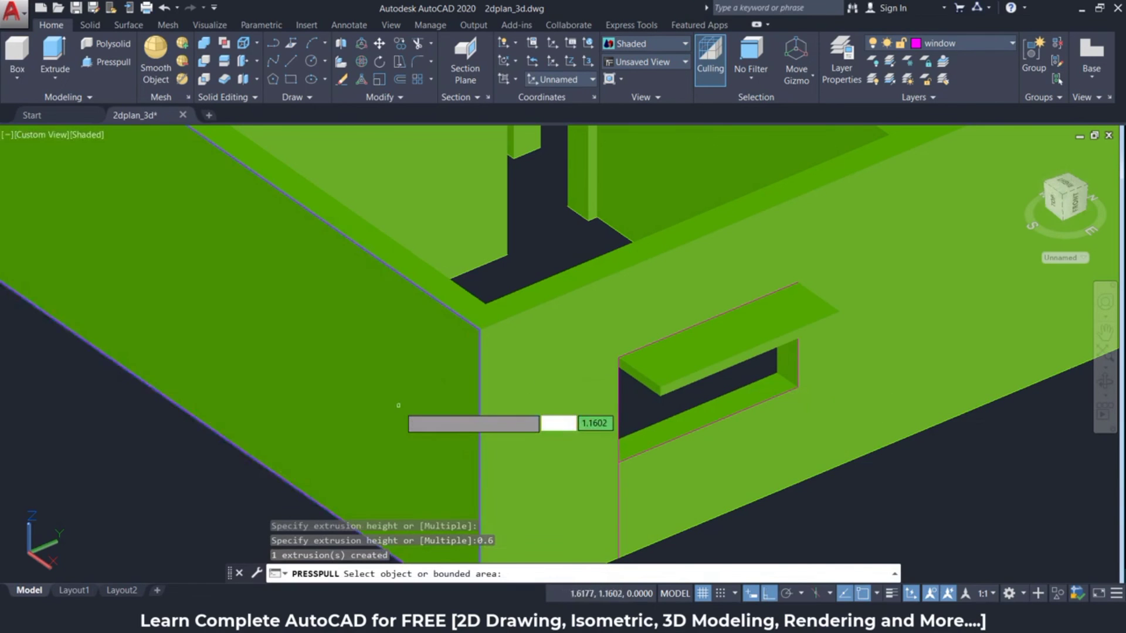
# - Orbit to the next wall and select its window outline area for press-pulling
pyautogui.moveTo(440, 407)
pyautogui.mouseDown()
pyautogui.moveTo(668, 394)
pyautogui.moveTo(706, 372)
pyautogui.mouseUp()
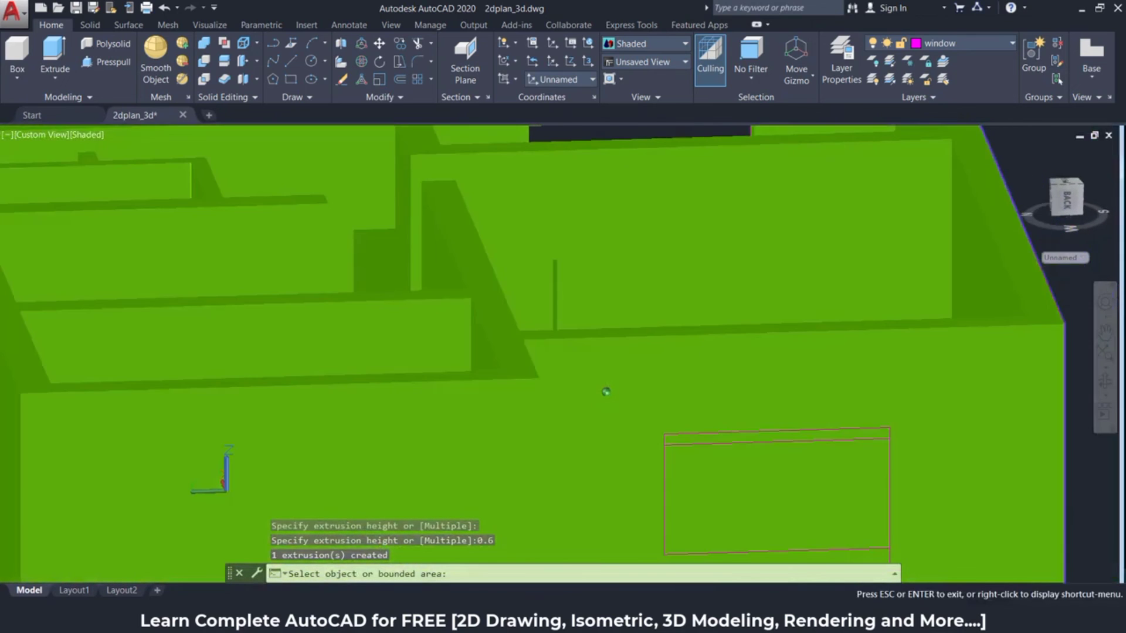
pyautogui.press('Escape')
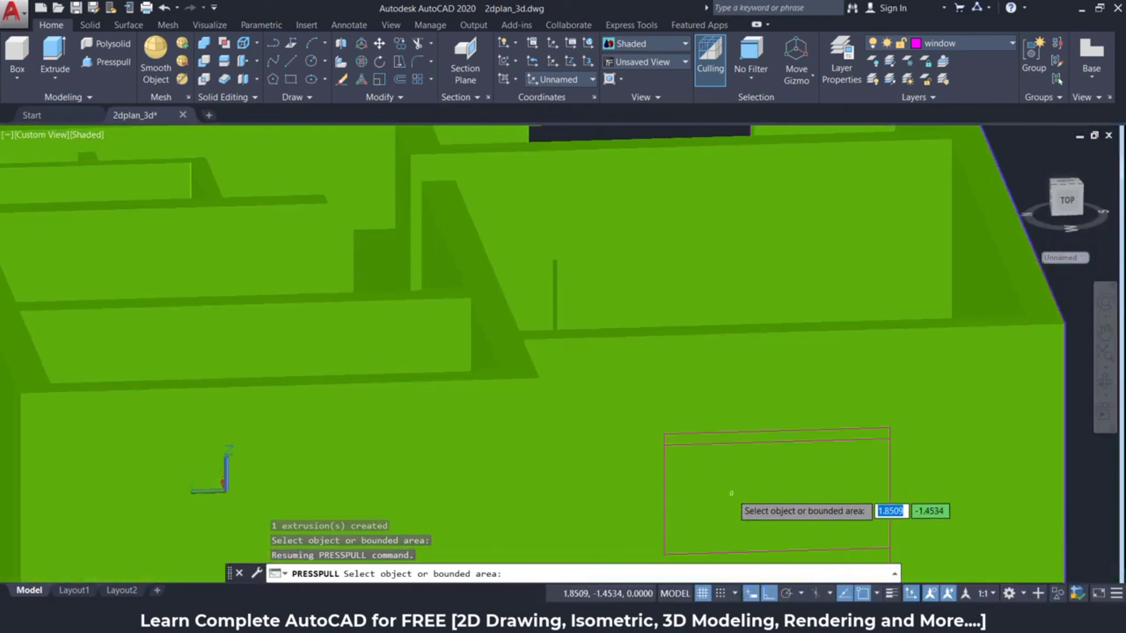
pyautogui.click(732, 486)
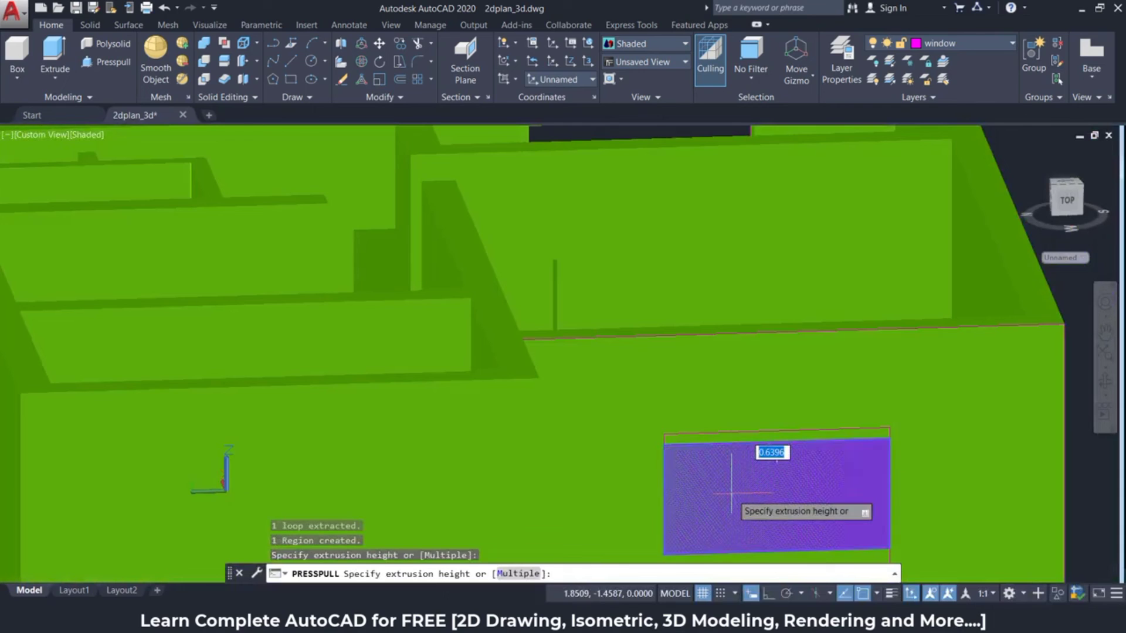
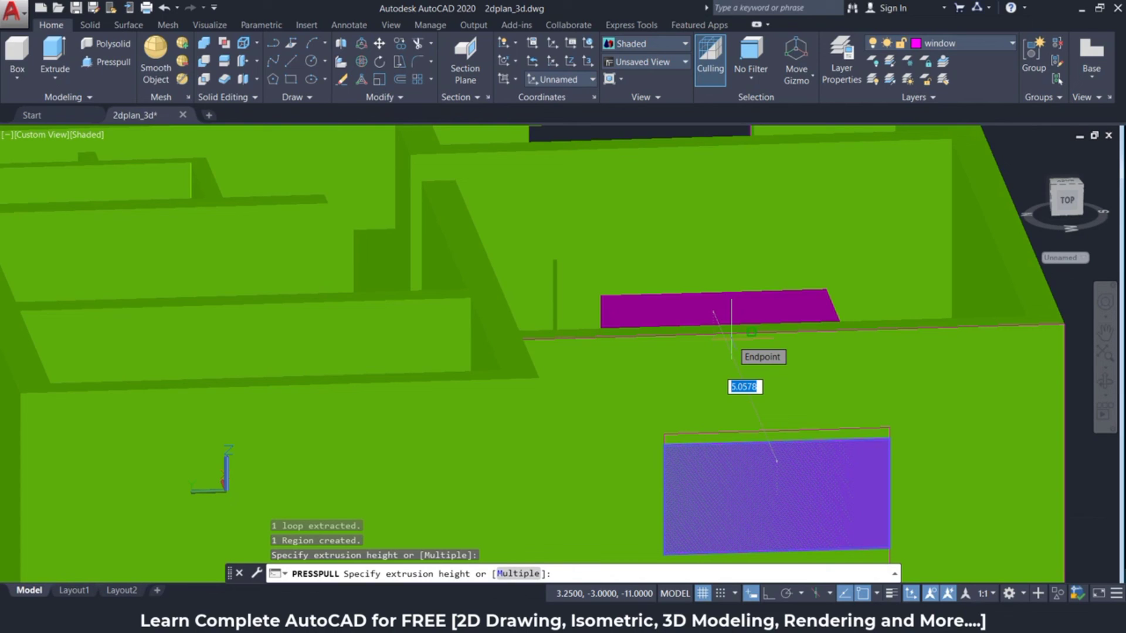
# - Recess the window opening 0.3 into the wall, then orbit toward the next wall
pyautogui.write('0.3')
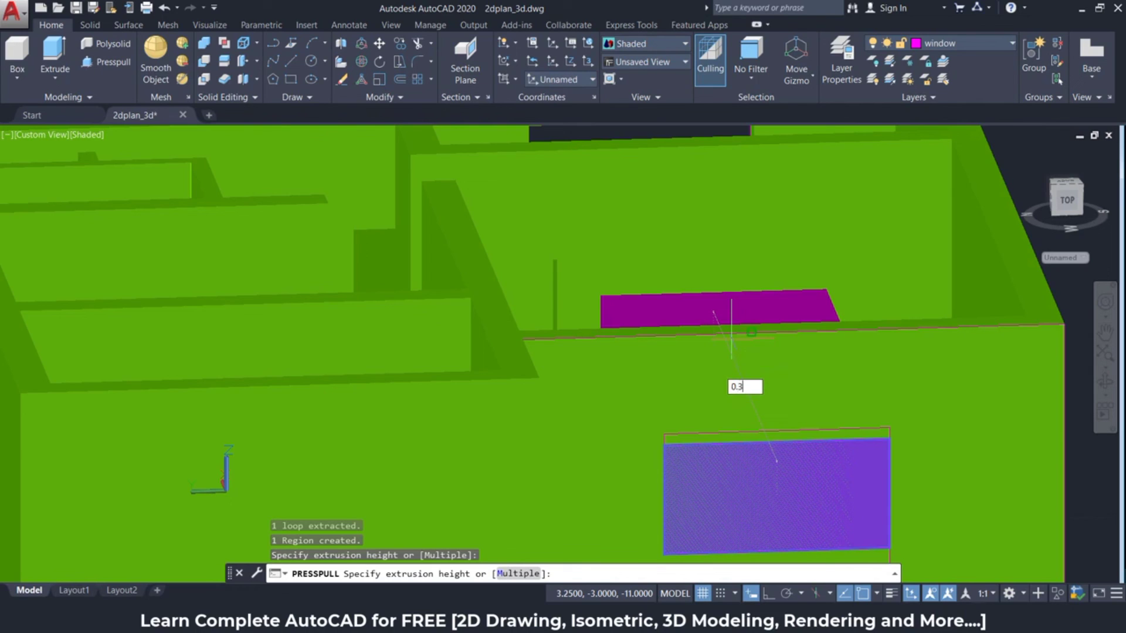
pyautogui.press('Return')
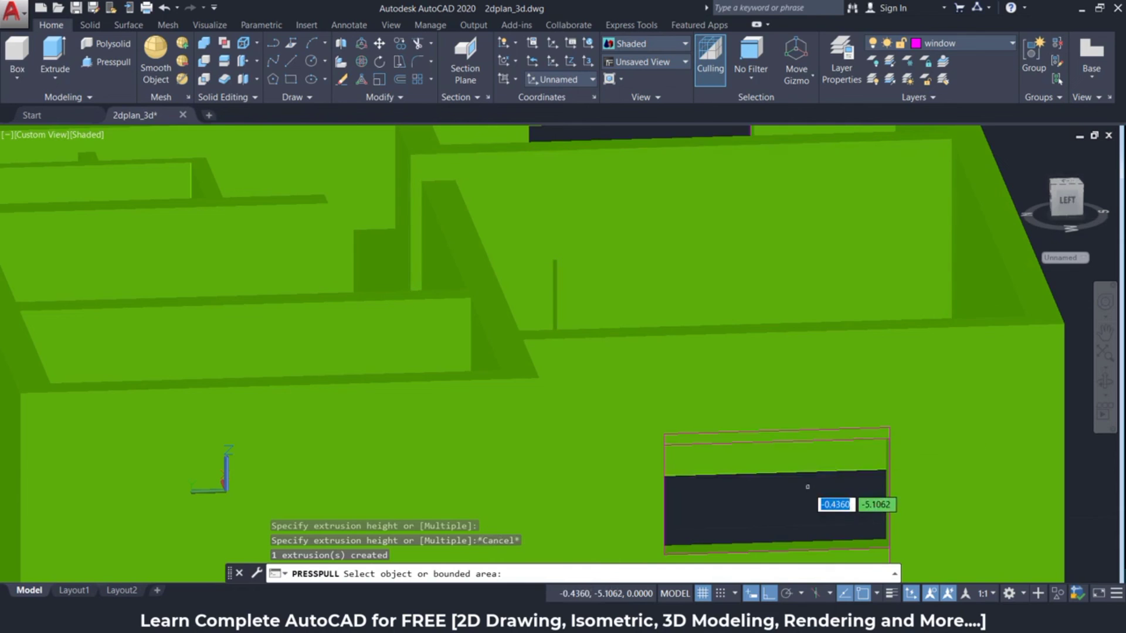
pyautogui.keyDown('shift'); pyautogui.moveTo(807, 487); pyautogui.dragTo(749, 478, button='middle'); pyautogui.keyUp('shift')
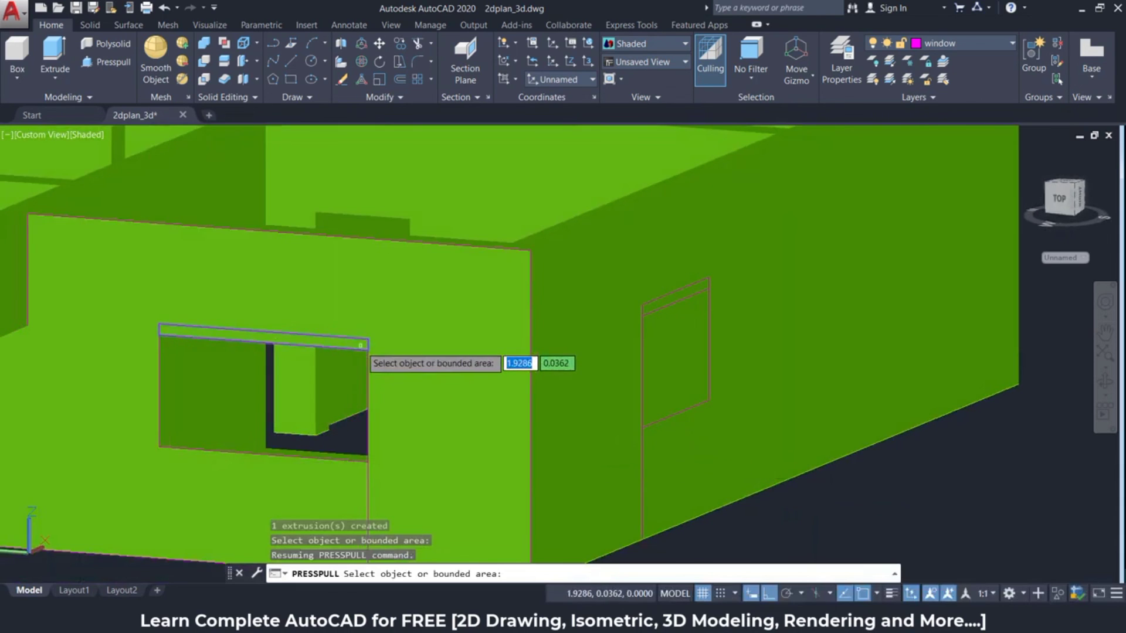
# - Pull the strip above the window out 0.6 to form a sunshade ledge
pyautogui.click(347, 342)
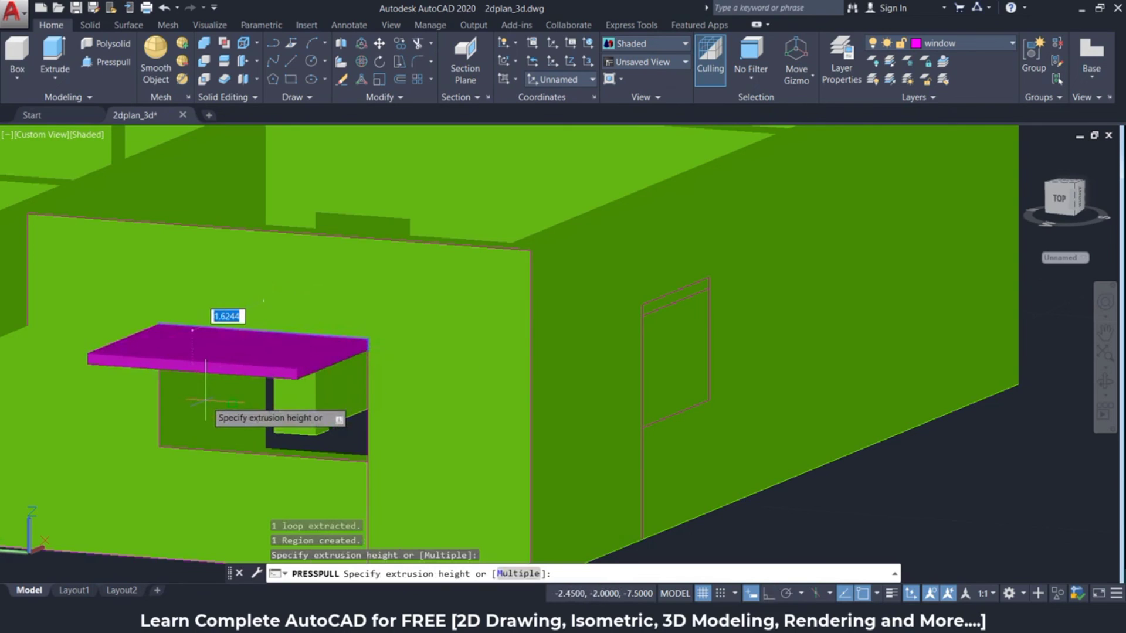
pyautogui.press('BackSpace')
pyautogui.write('0.6')
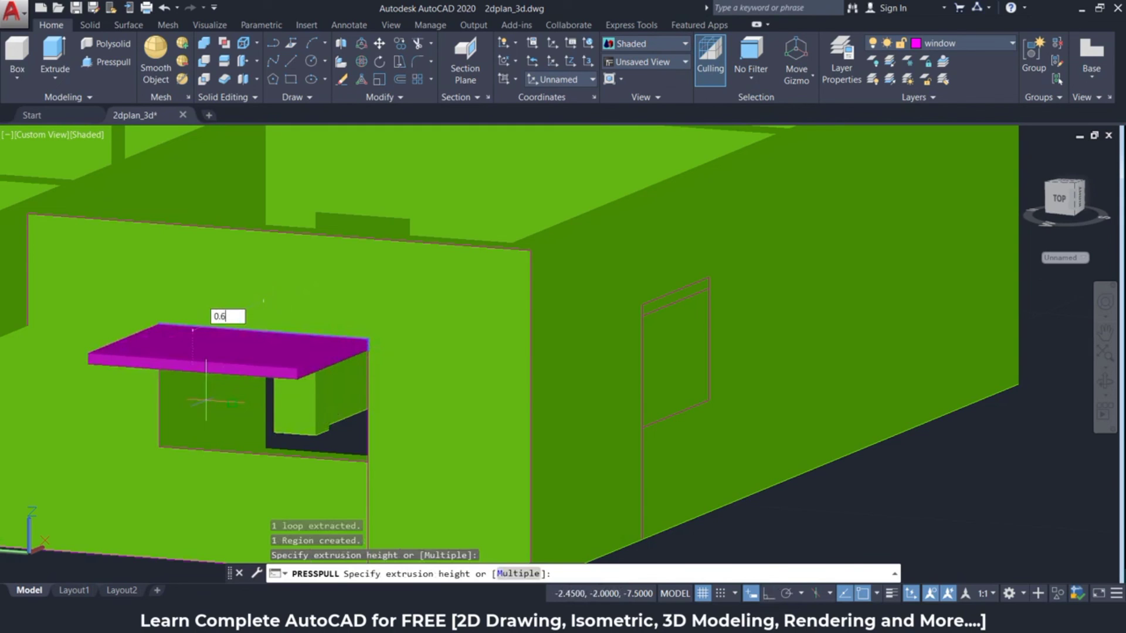
pyautogui.press('Return')
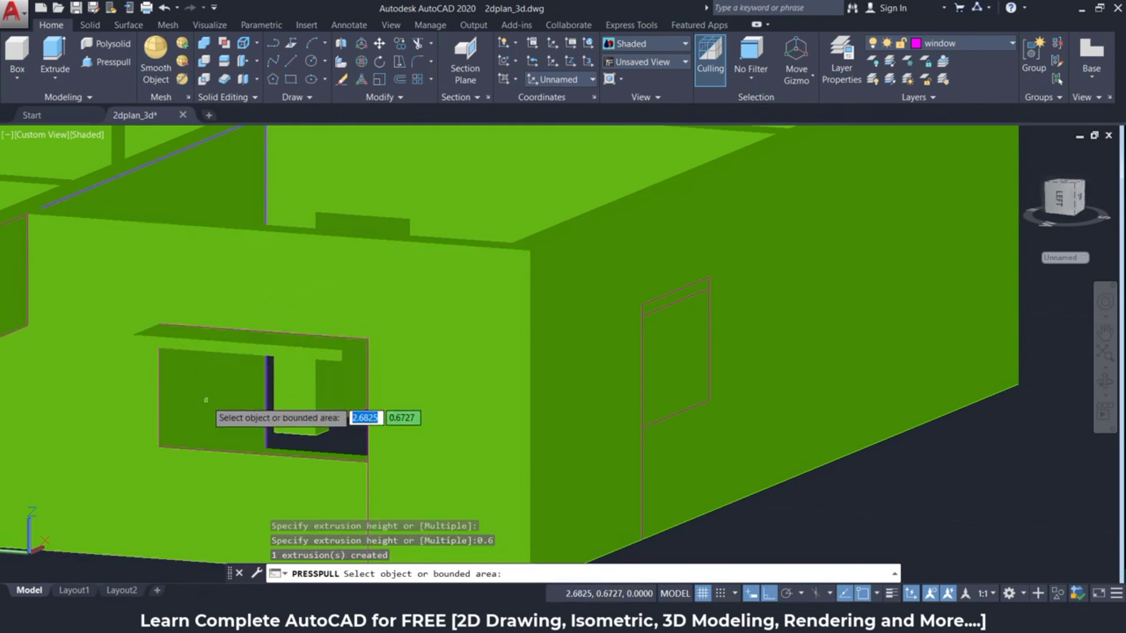
pyautogui.keyDown('shift'); pyautogui.moveTo(746, 427); pyautogui.dragTo(699, 439, button='middle'); pyautogui.keyUp('shift')
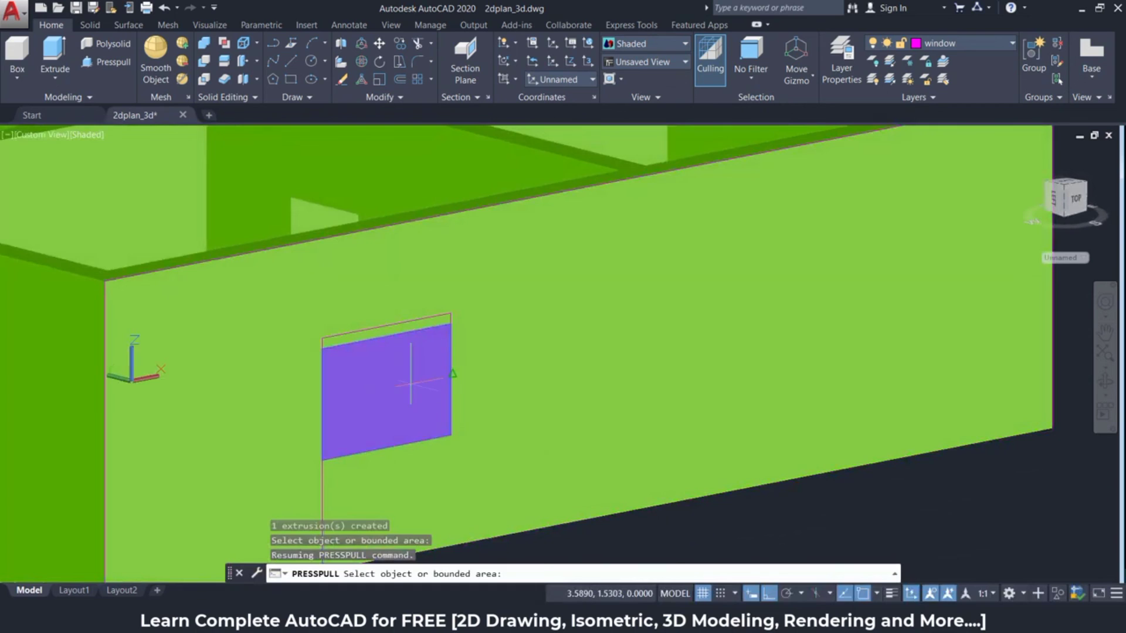
# - Push the second wall's window opening 0.3 into the wall
pyautogui.click(411, 380)
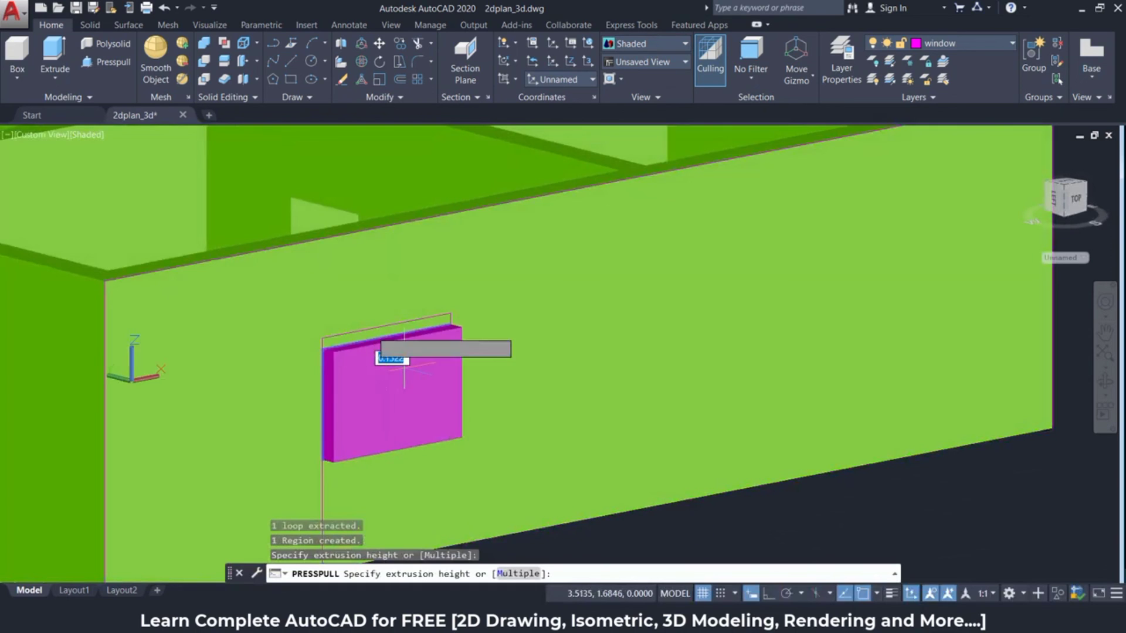
pyautogui.write('0.3')
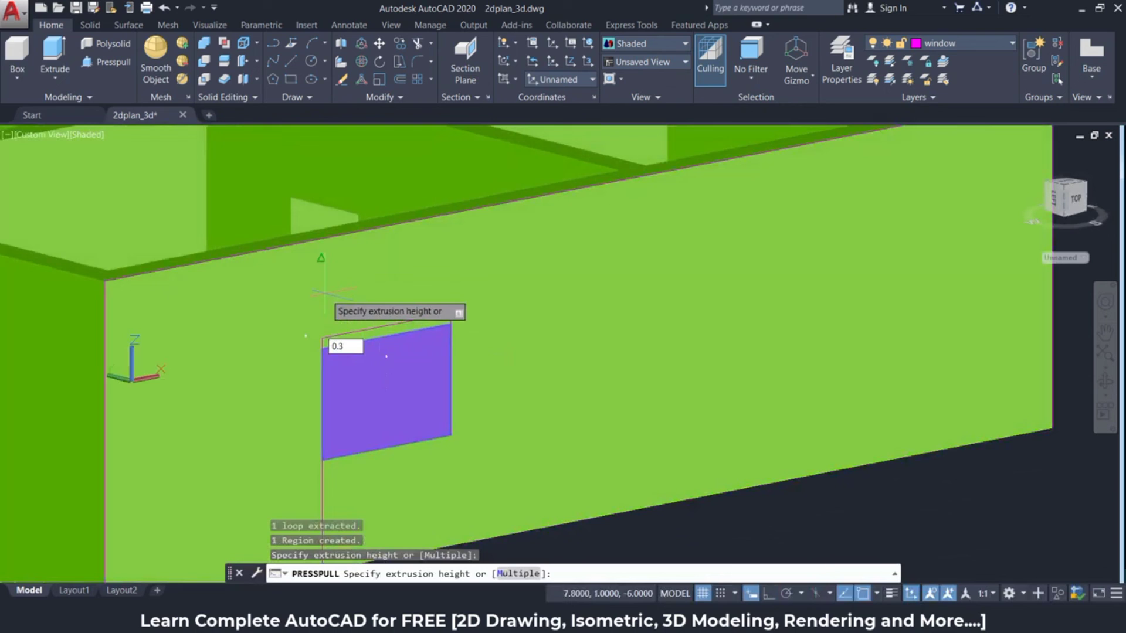
pyautogui.press('Return')
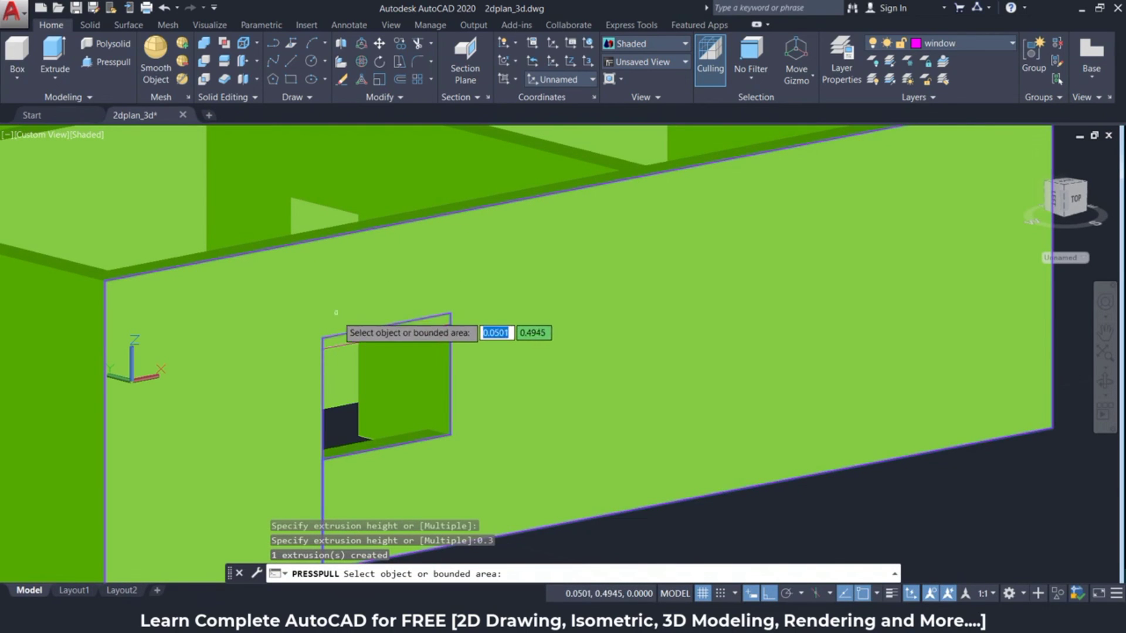
pyautogui.moveTo(375, 337)
pyautogui.keyDown('shift'); pyautogui.mouseDown(button='middle')
pyautogui.moveTo(425, 403)
pyautogui.moveTo(402, 402)
pyautogui.mouseUp(button='middle'); pyautogui.keyUp('shift')
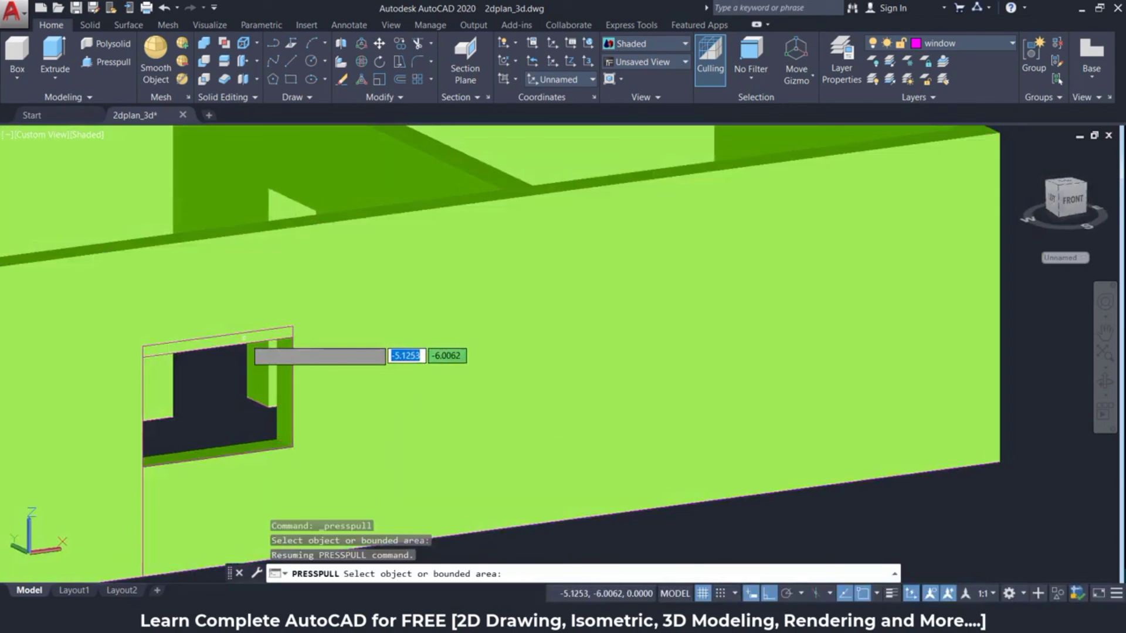
# - Extrude the strip above the second window 0.6 outward as a sunshade, ending Presspull
pyautogui.click(243, 338)
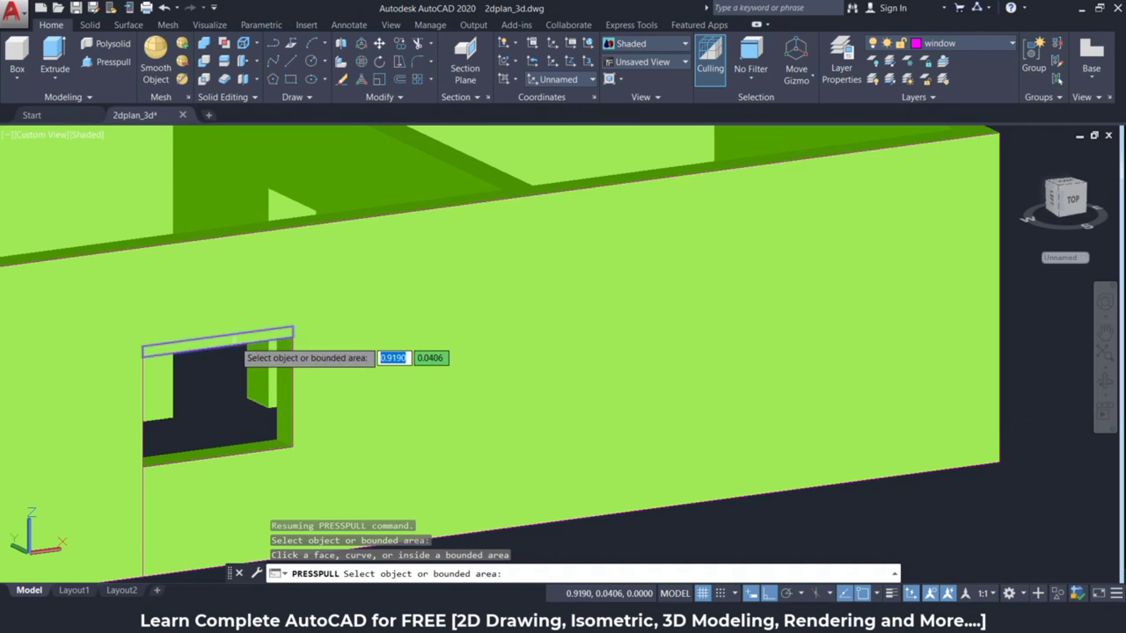
pyautogui.click(234, 339)
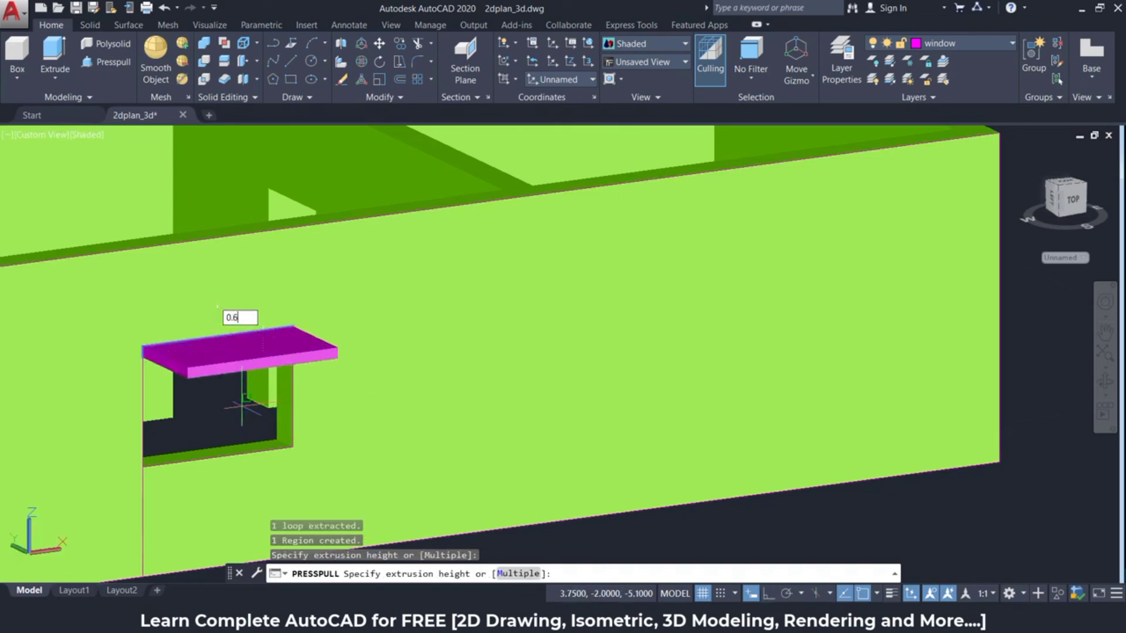
pyautogui.write('0.6')
pyautogui.press('Return')
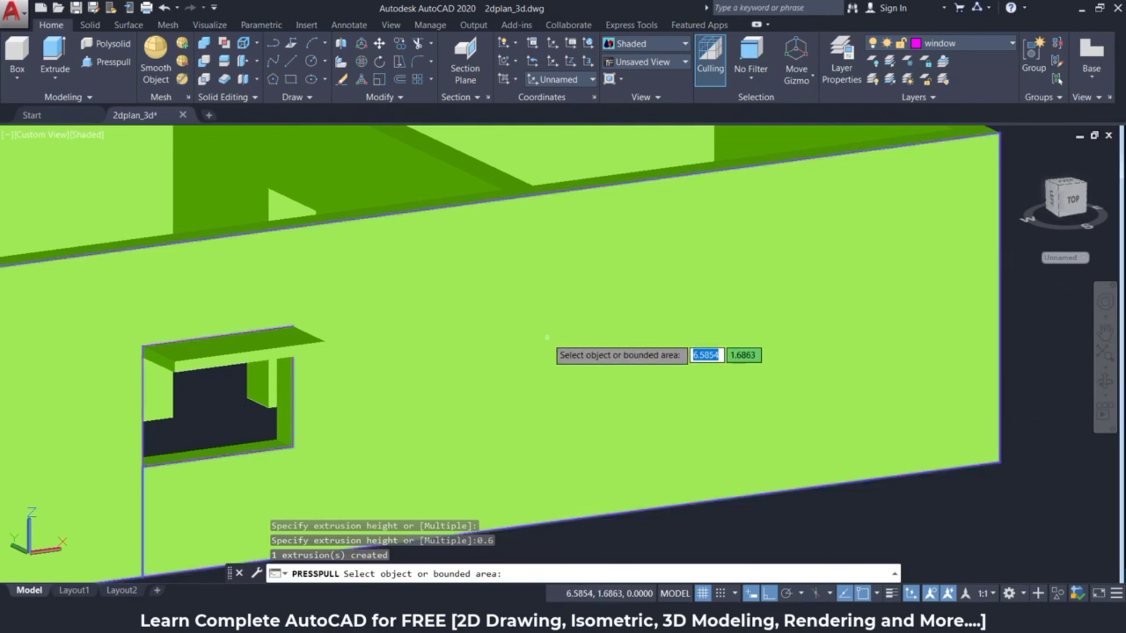
pyautogui.press('Return')
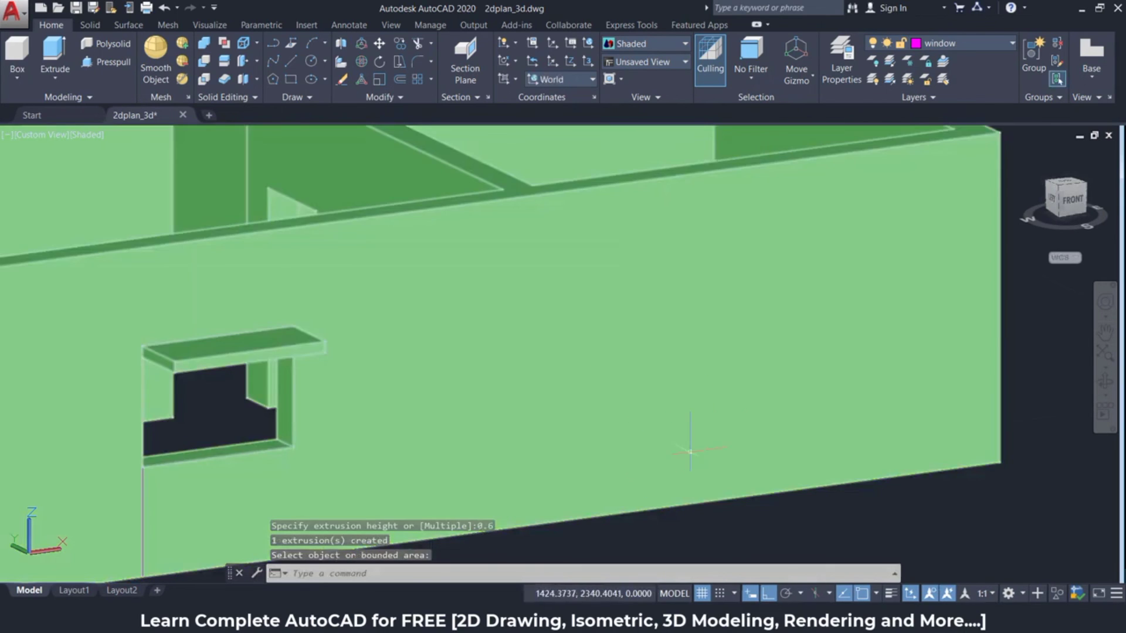
# - Orbit and zoom out to view the whole house with both finished windows
pyautogui.moveTo(702, 398)
pyautogui.keyDown('shift'); pyautogui.mouseDown(button='middle')
pyautogui.moveTo(648, 498)
pyautogui.moveTo(578, 460)
pyautogui.moveTo(565, 419)
pyautogui.mouseUp(button='middle'); pyautogui.keyUp('shift')
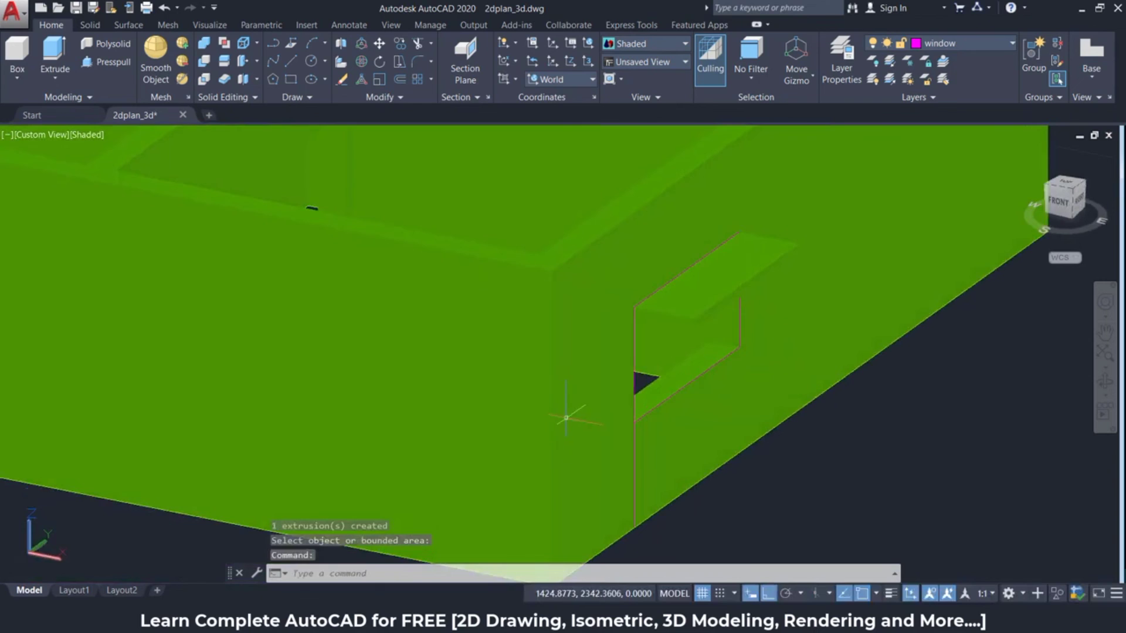
pyautogui.scroll(-2, 567, 418)
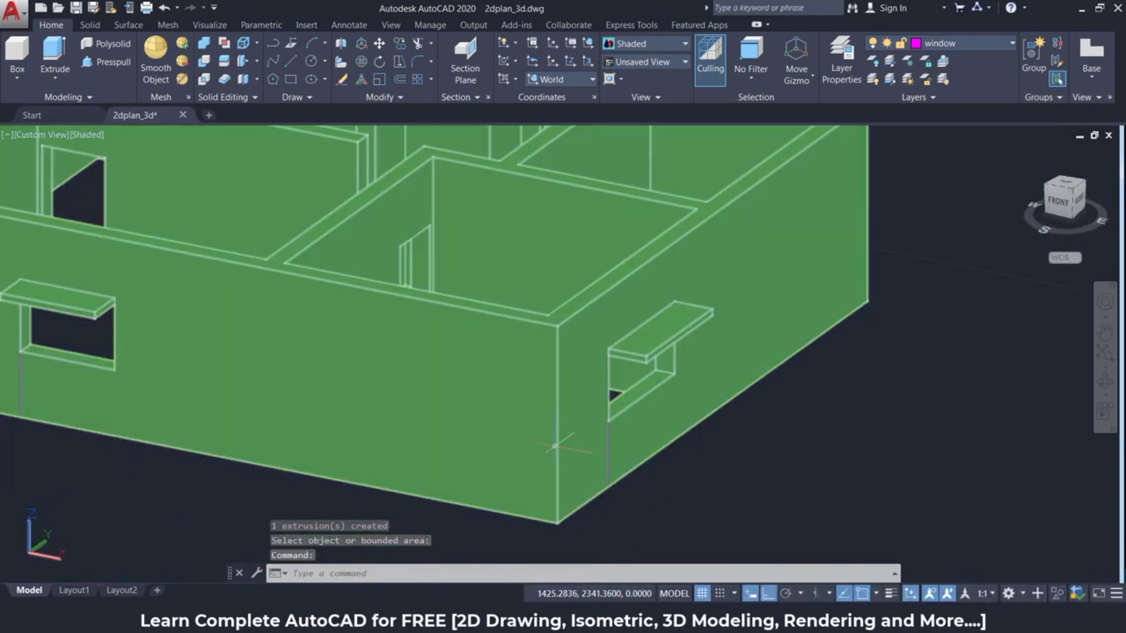
pyautogui.scroll(-3, 534, 438)
pyautogui.scroll(-2, 711, 477)
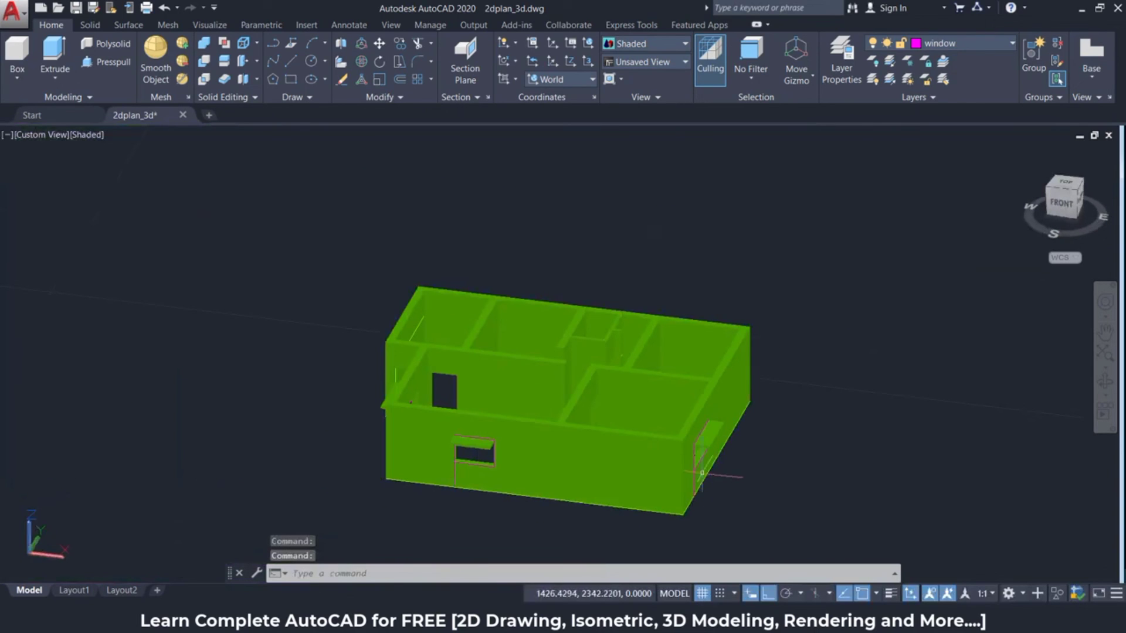
pyautogui.press('Escape')
pyautogui.press('Escape')
pyautogui.press('Escape')
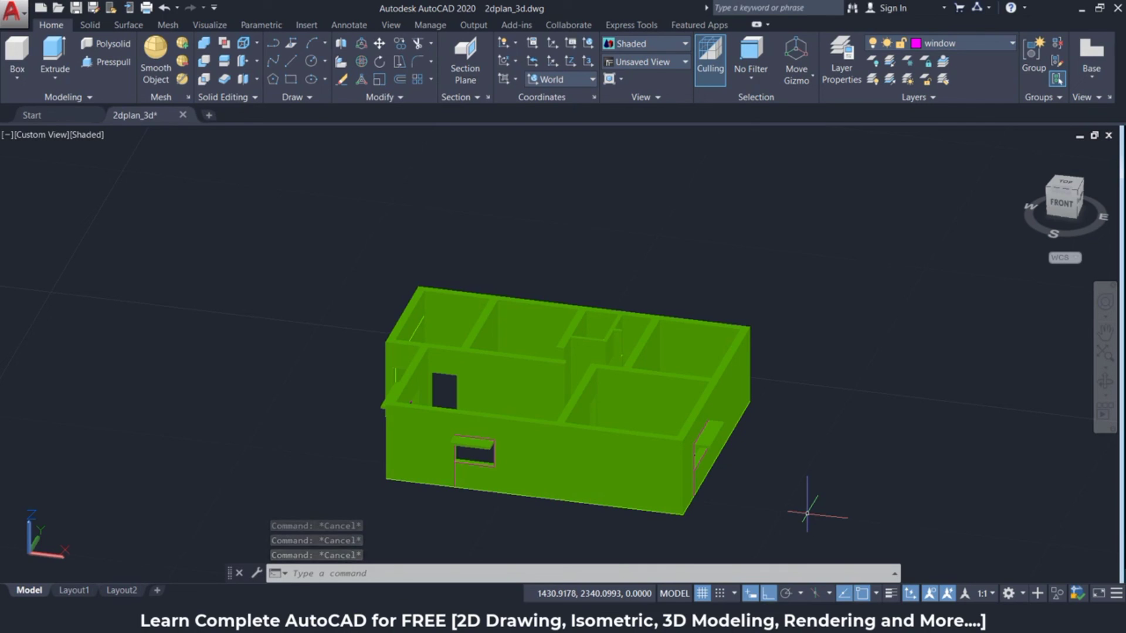
# - Erase all the 2D plan linework with a crossing selection, keeping the 3D house solid
pyautogui.write('e')
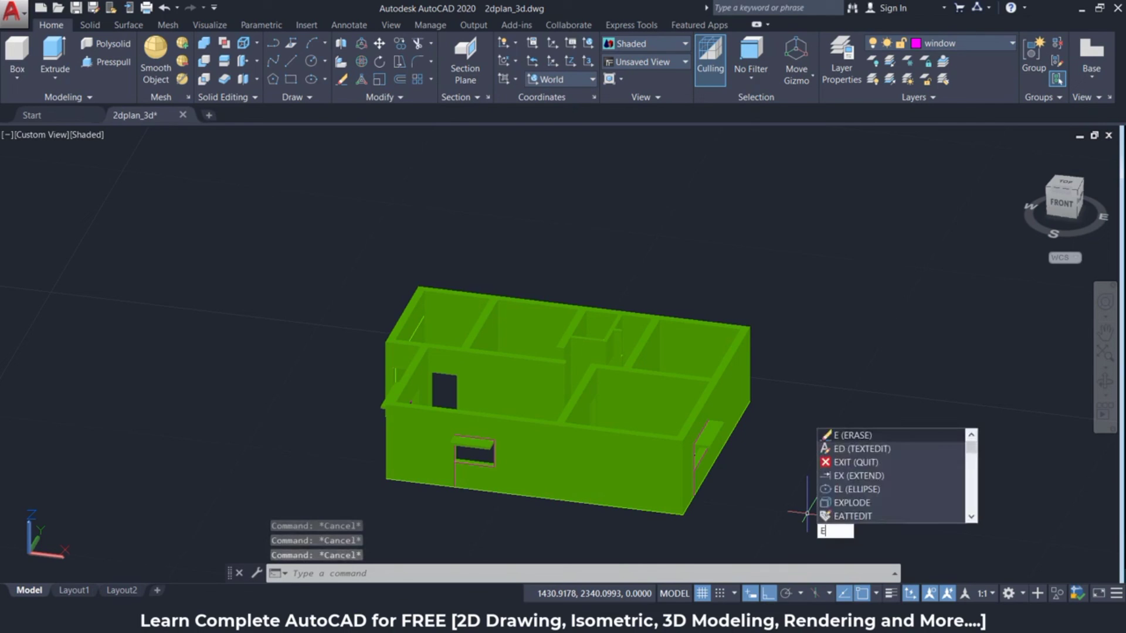
pyautogui.press('Return')
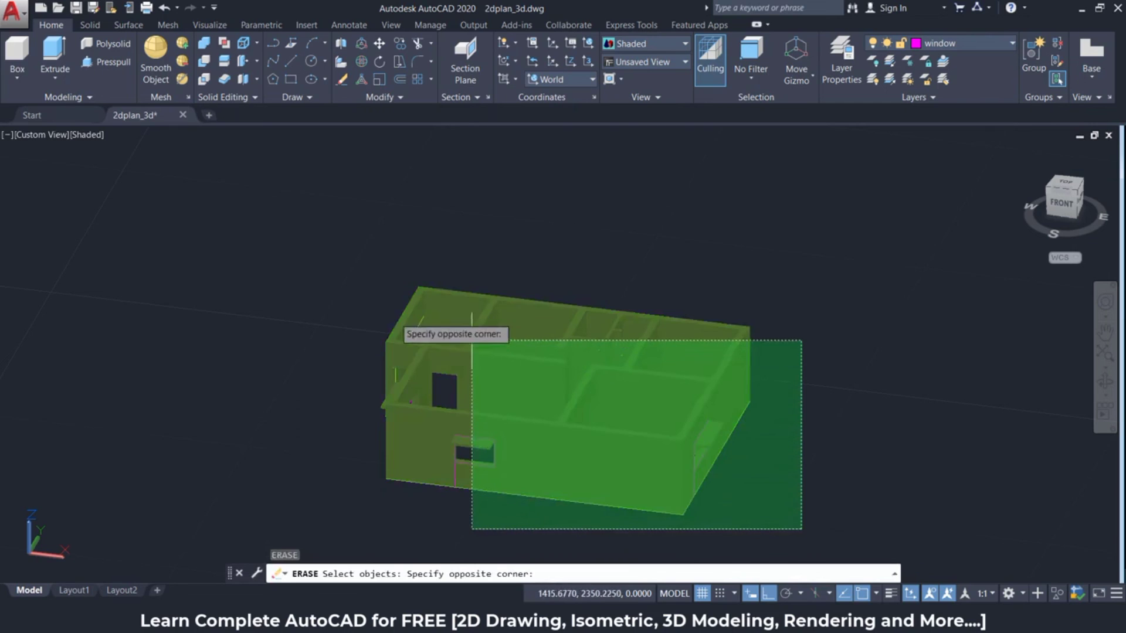
pyautogui.click(311, 239)
pyautogui.press('shift')
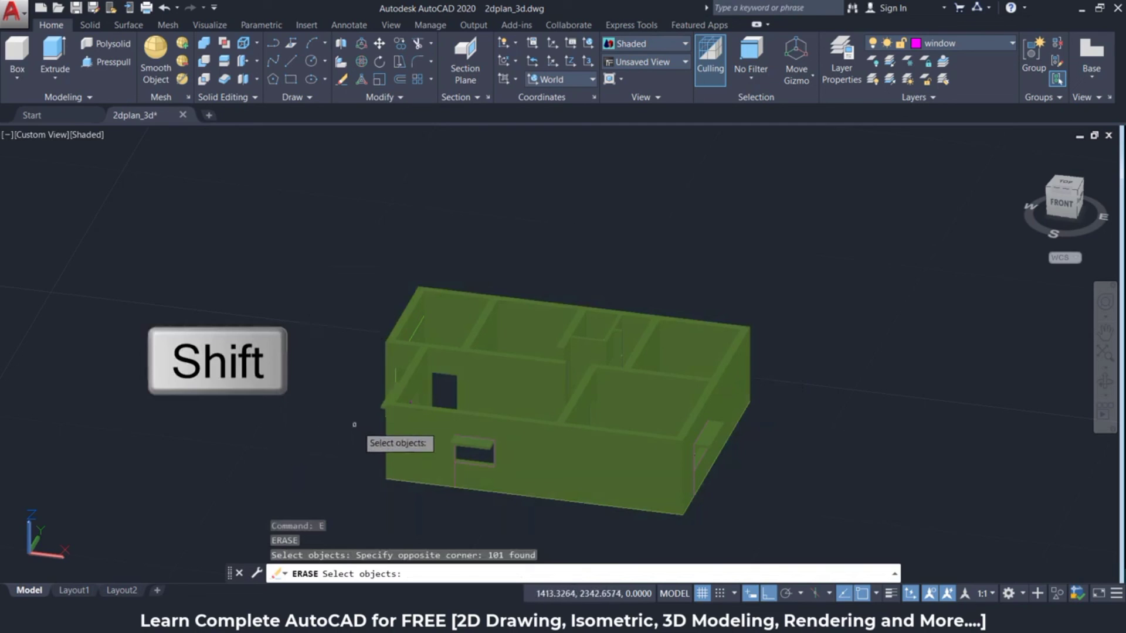
pyautogui.keyDown('shift'); pyautogui.click(414, 434); pyautogui.keyUp('shift')
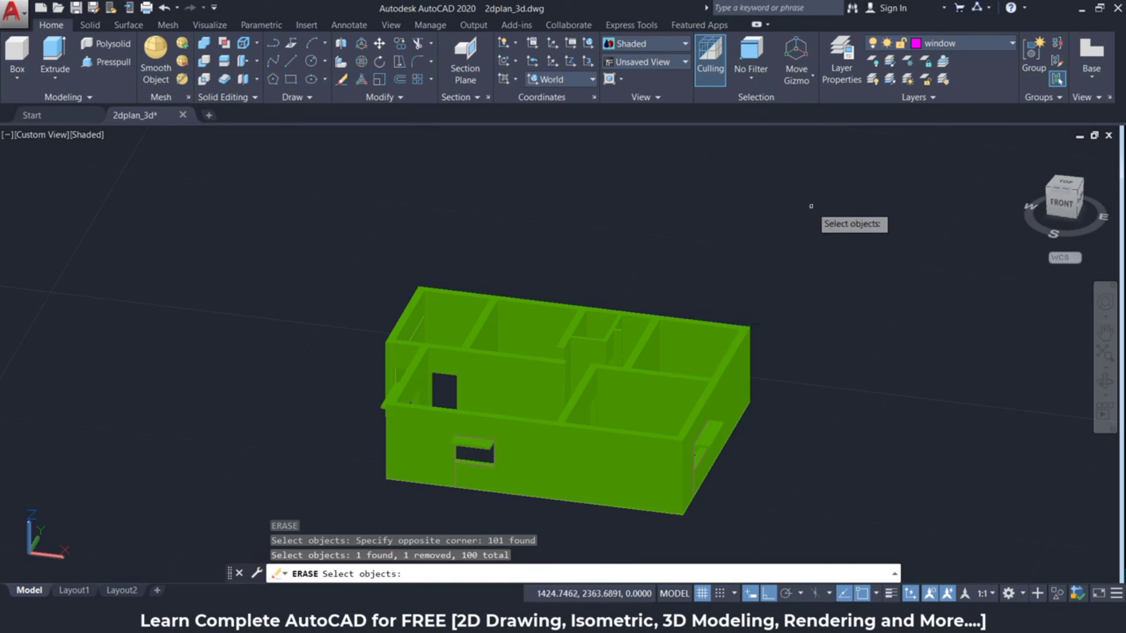
pyautogui.press('Return')
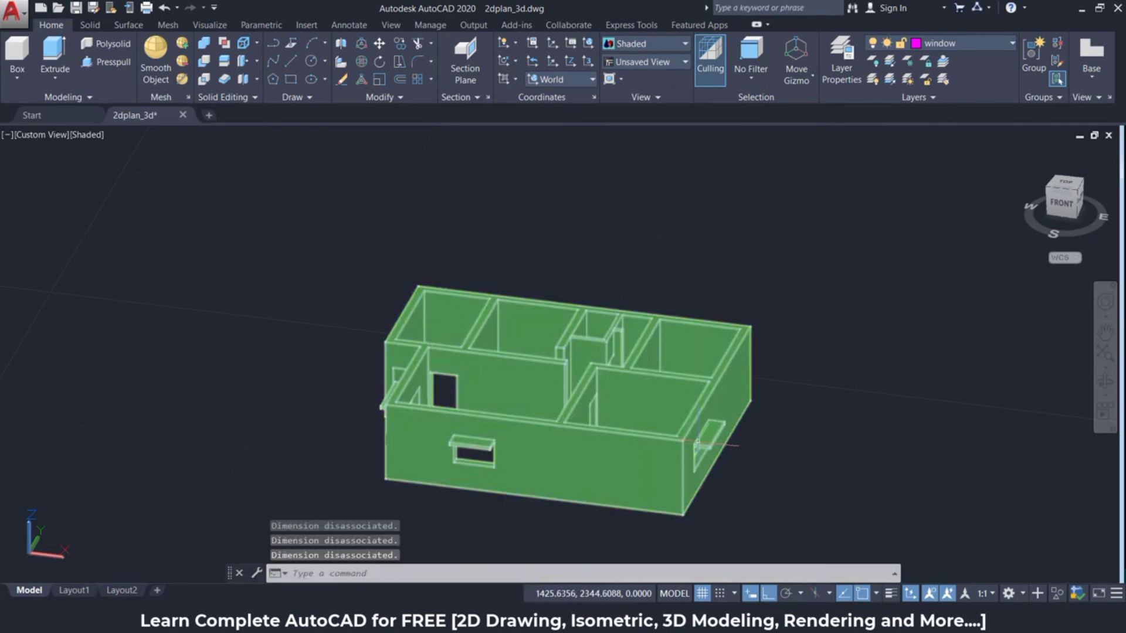
pyautogui.moveTo(698, 441)
pyautogui.keyDown('shift'); pyautogui.mouseDown(button='middle')
pyautogui.moveTo(634, 414)
pyautogui.moveTo(628, 422)
pyautogui.moveTo(653, 447)
pyautogui.moveTo(711, 454)
pyautogui.moveTo(653, 455)
pyautogui.moveTo(605, 430)
pyautogui.moveTo(597, 439)
pyautogui.moveTo(722, 458)
pyautogui.moveTo(795, 448)
pyautogui.mouseUp(button='middle'); pyautogui.keyUp('shift')
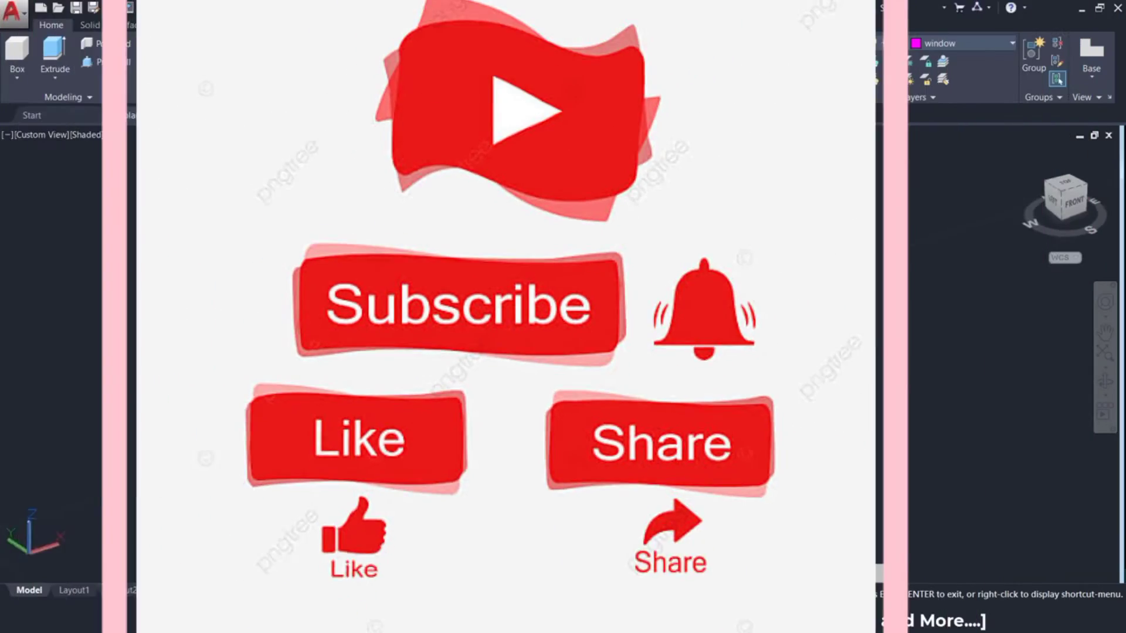